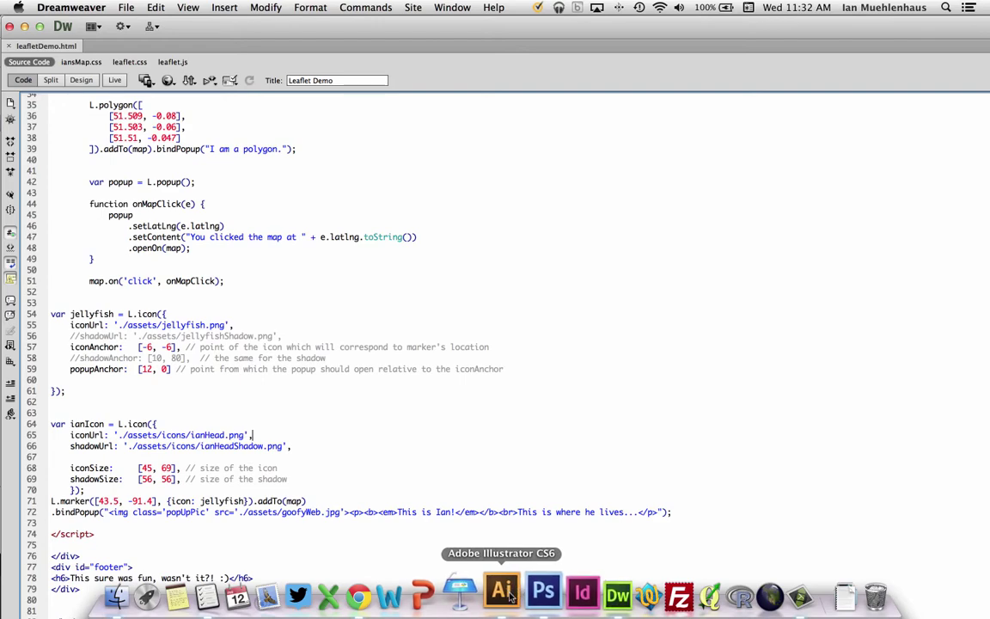
# - In Illustrator, dismiss the Open dialog and start a new document named House
pyautogui.click(503, 593)
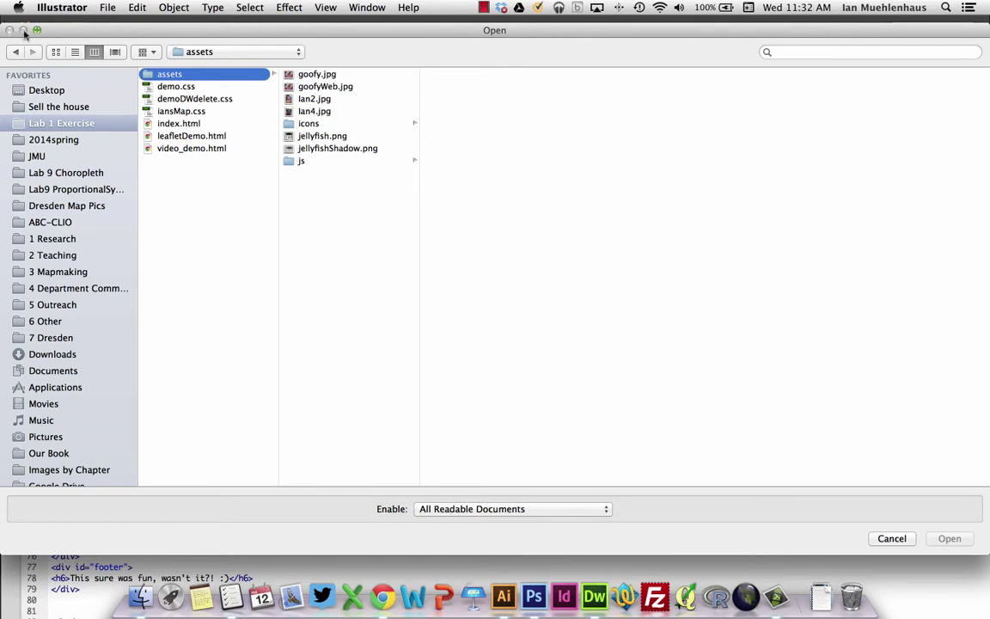
pyautogui.press('Escape')
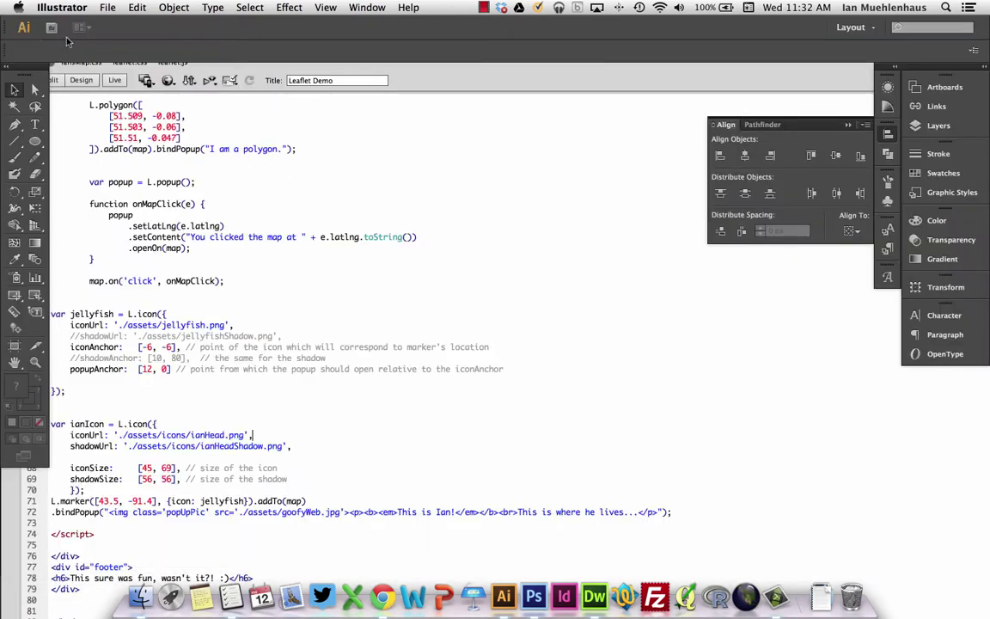
pyautogui.click(109, 8)
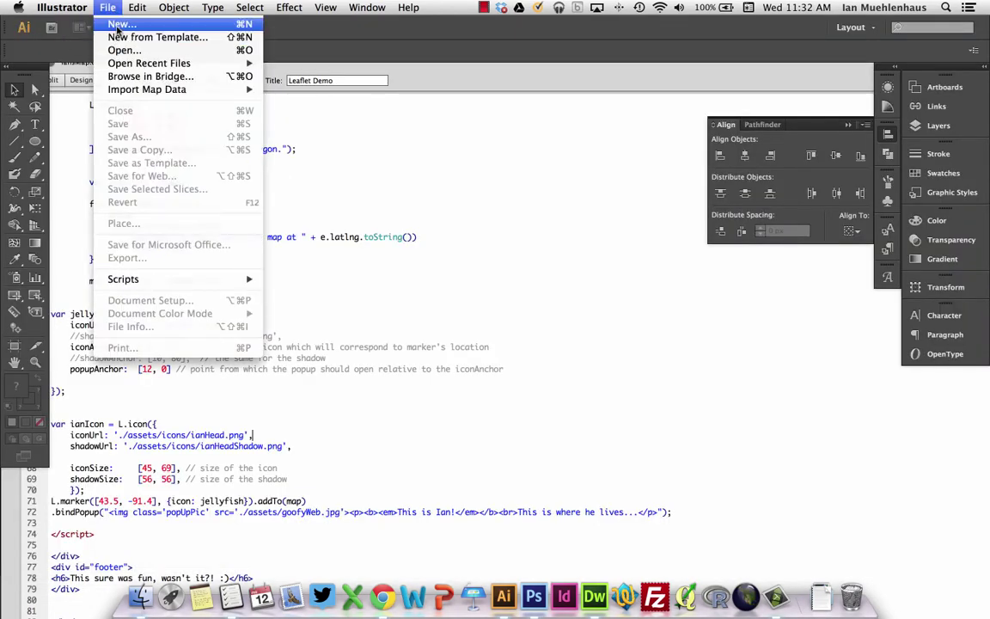
pyautogui.click(118, 25)
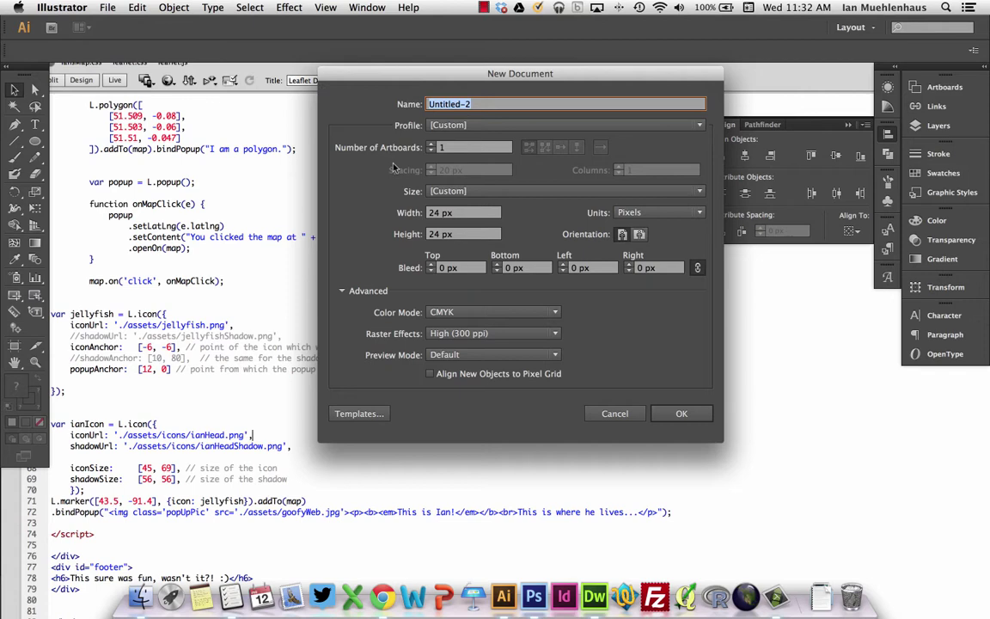
pyautogui.write('House')
# - Set the new document's width and height to 36 × 36
pyautogui.doubleClick(434, 212)
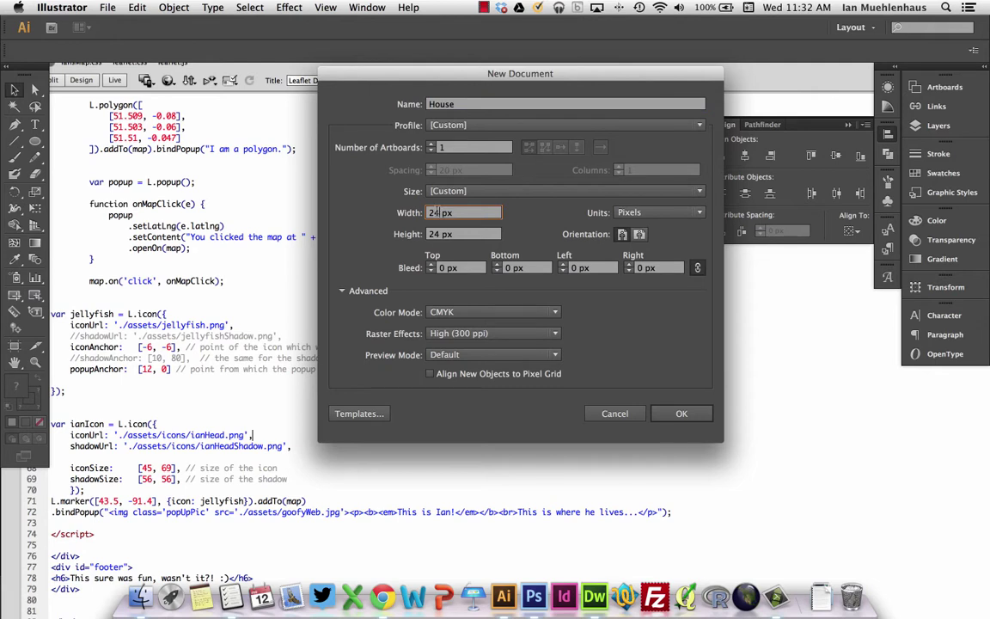
pyautogui.doubleClick(433, 213)
pyautogui.write('36')
pyautogui.press('Tab')
pyautogui.write('36')
pyautogui.press('Tab')
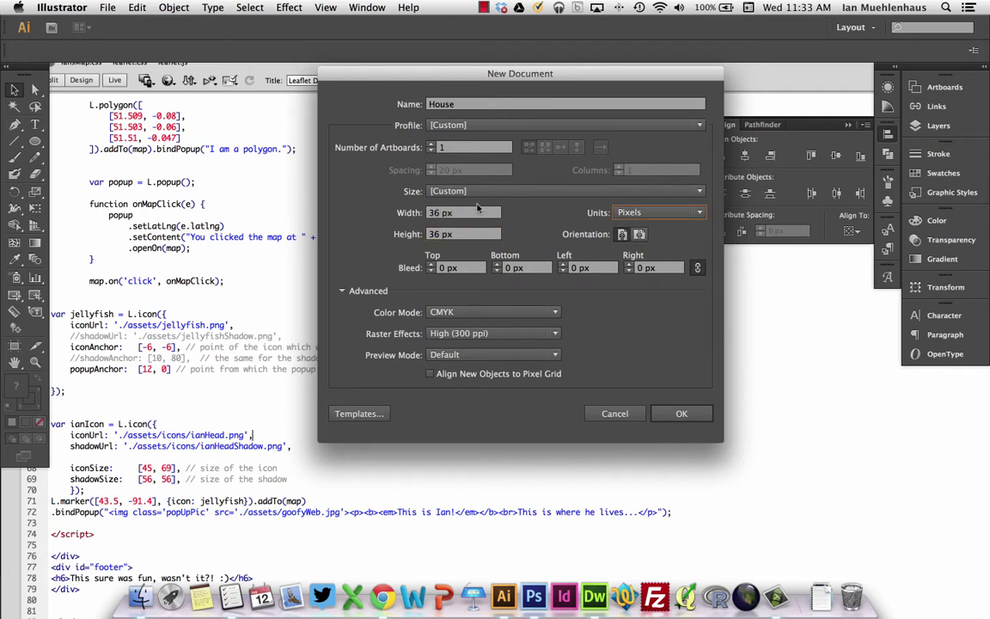
# - Set units to Pixels, colour mode RGB and raster effects Medium (150 ppi), then create the document
pyautogui.click(683, 217)
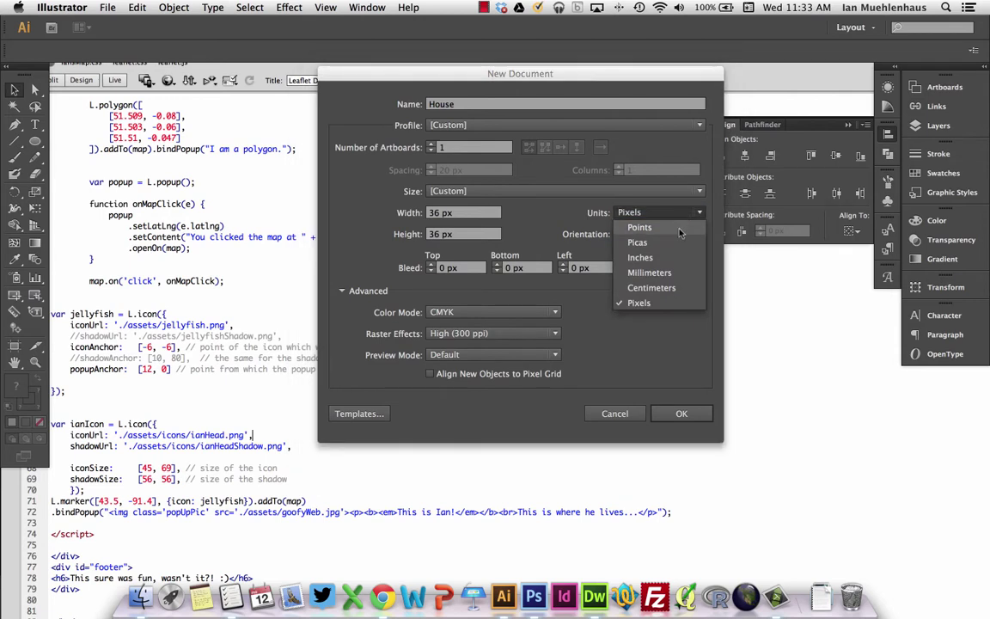
pyautogui.click(671, 260)
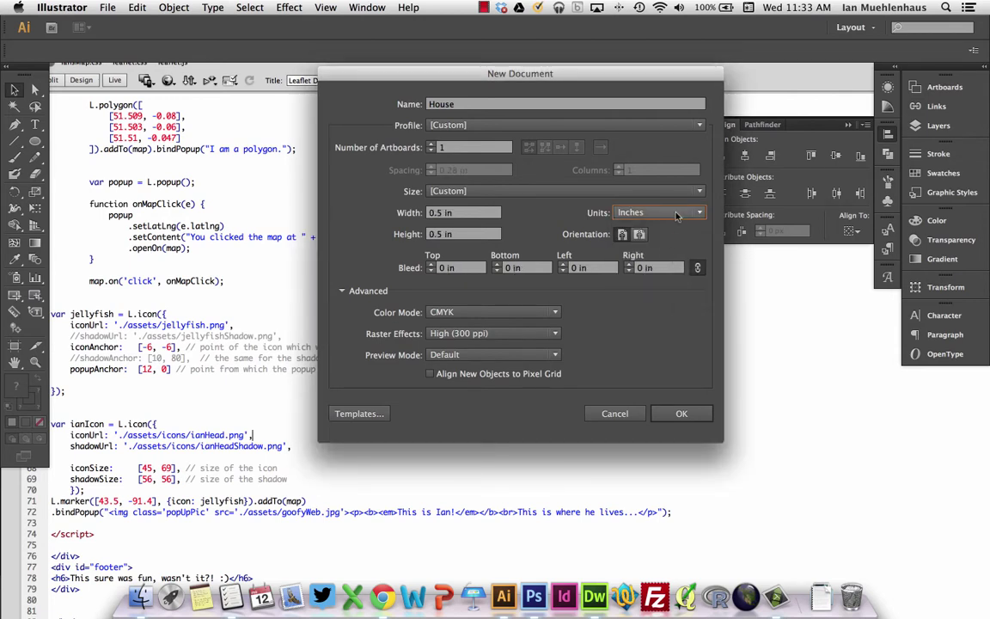
pyautogui.click(676, 216)
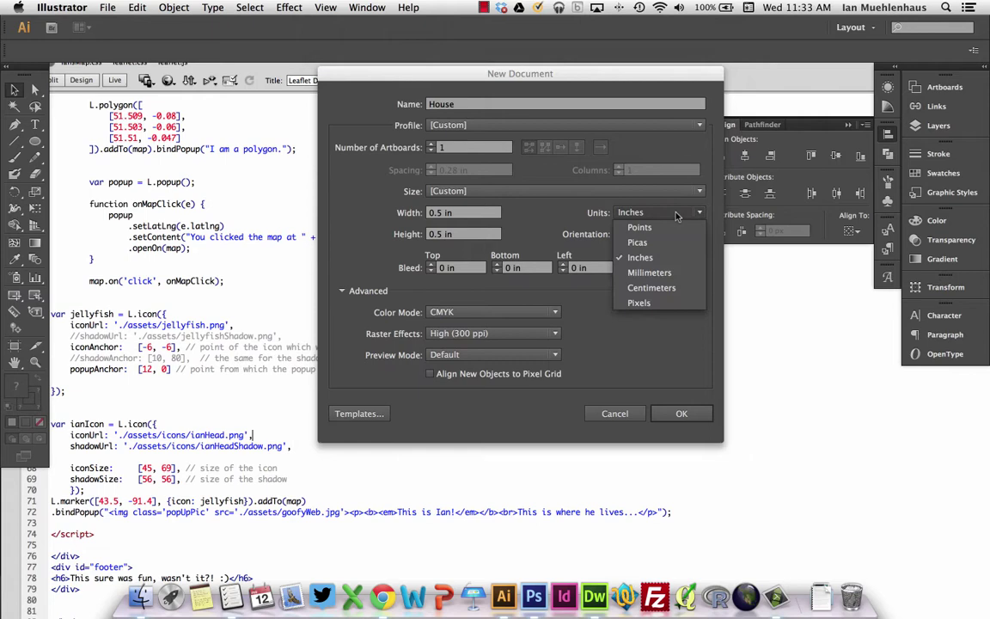
pyautogui.click(679, 303)
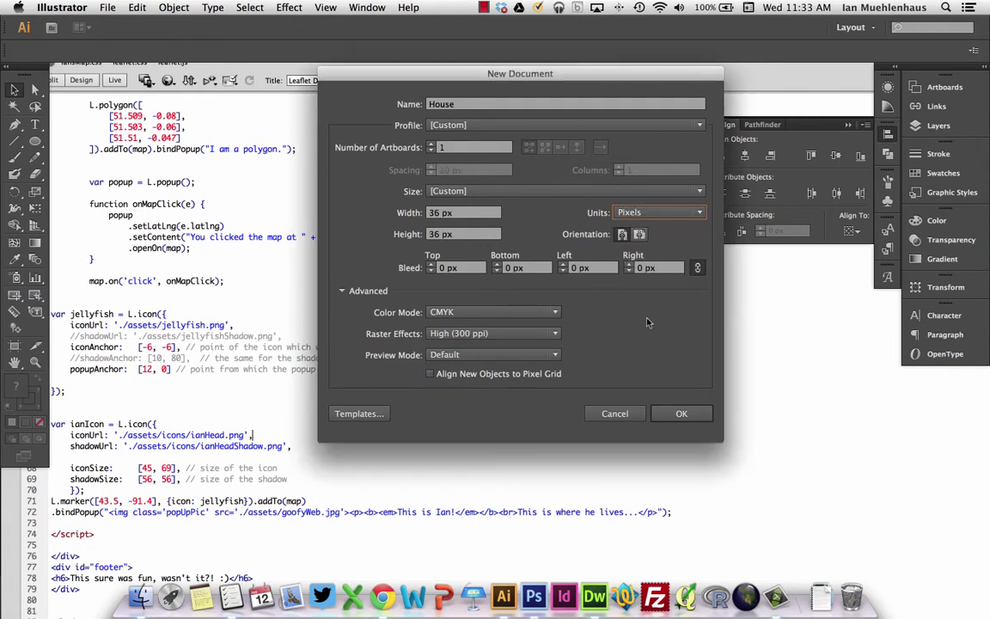
pyautogui.click(507, 312)
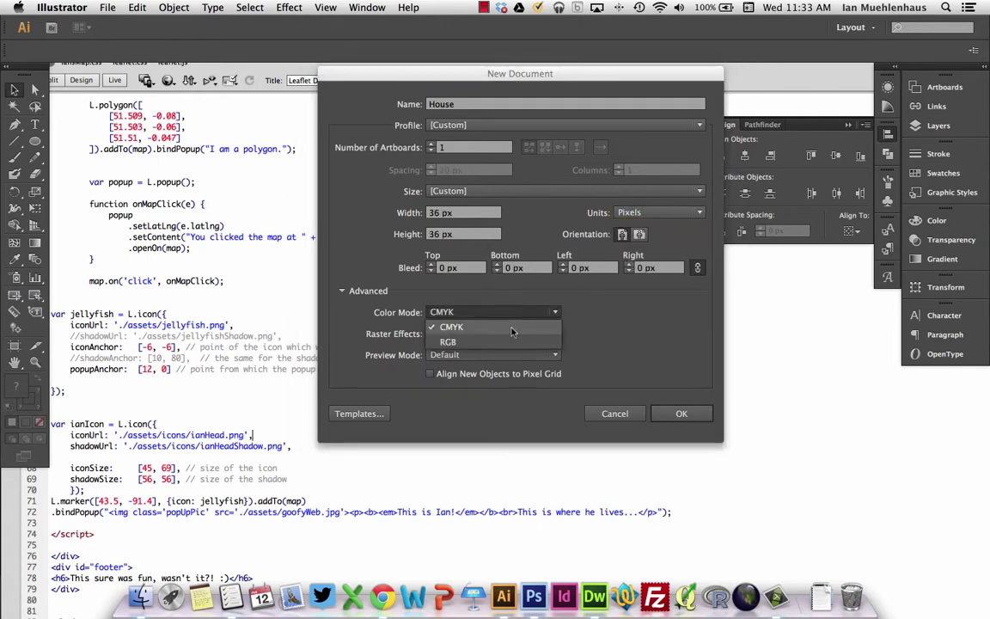
pyautogui.click(512, 341)
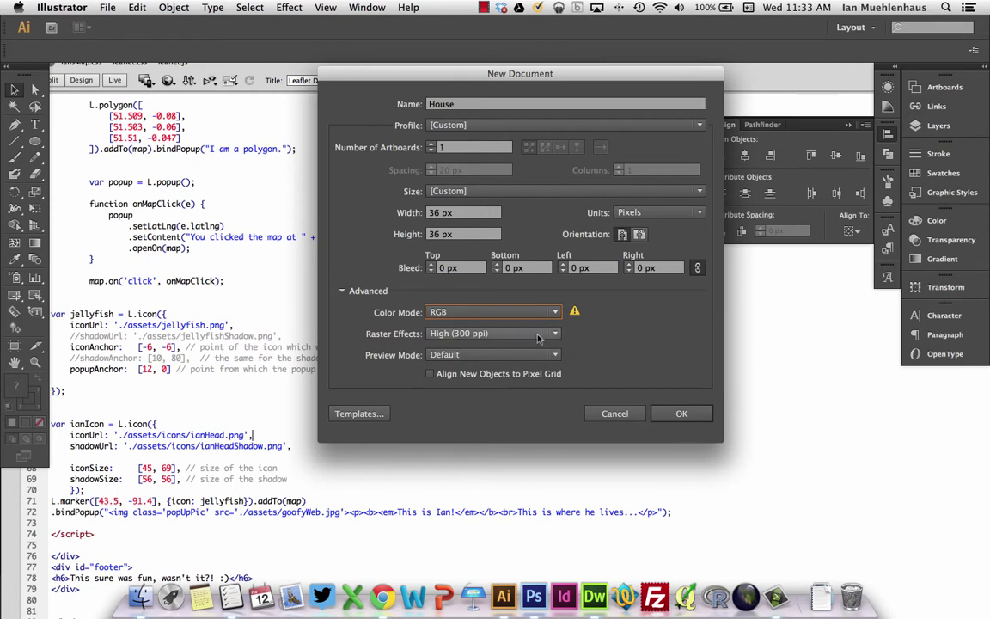
pyautogui.click(504, 335)
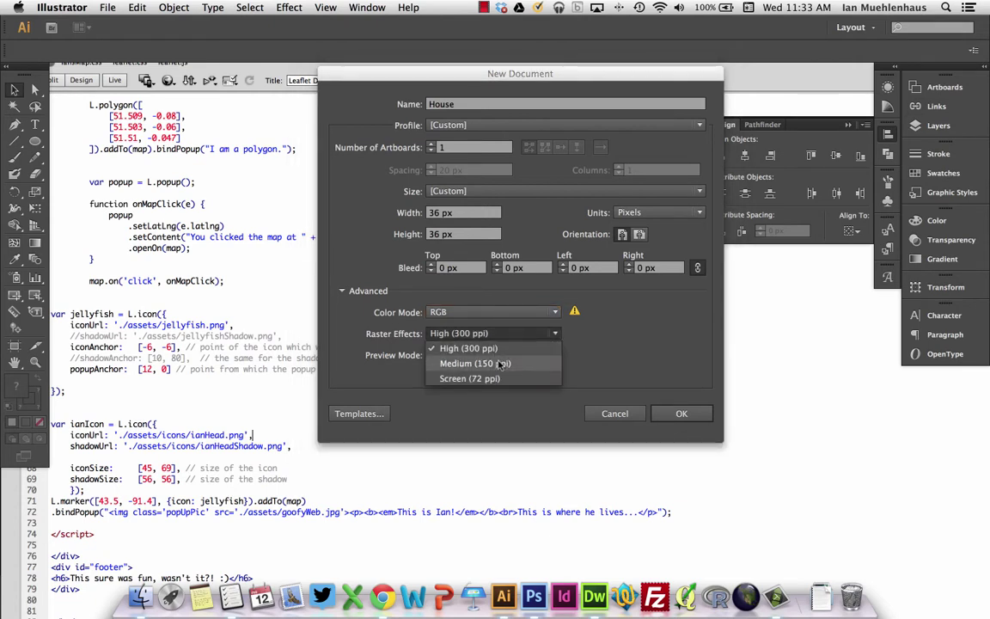
pyautogui.click(500, 364)
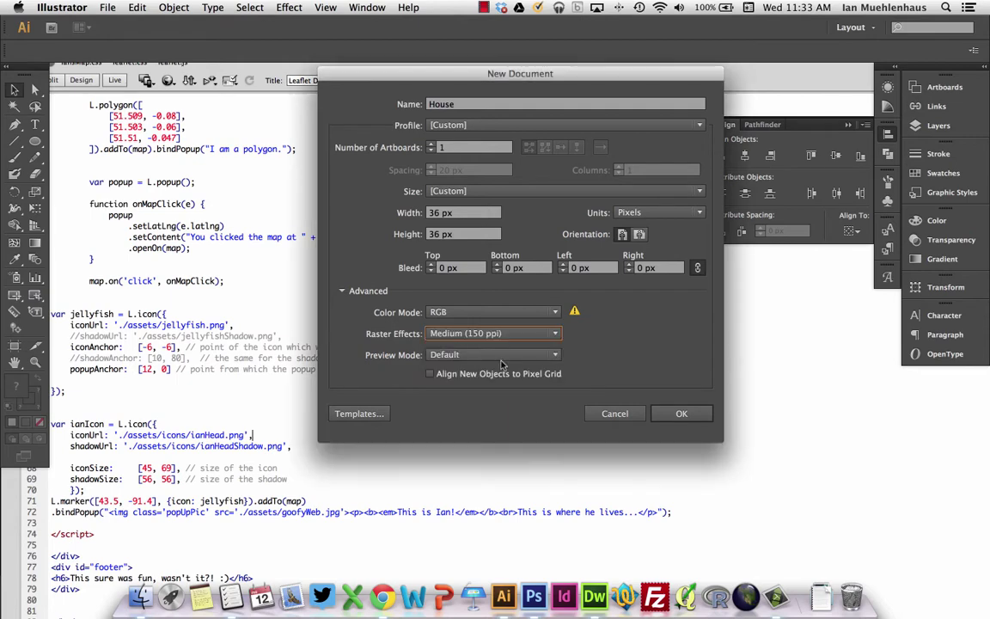
pyautogui.click(680, 411)
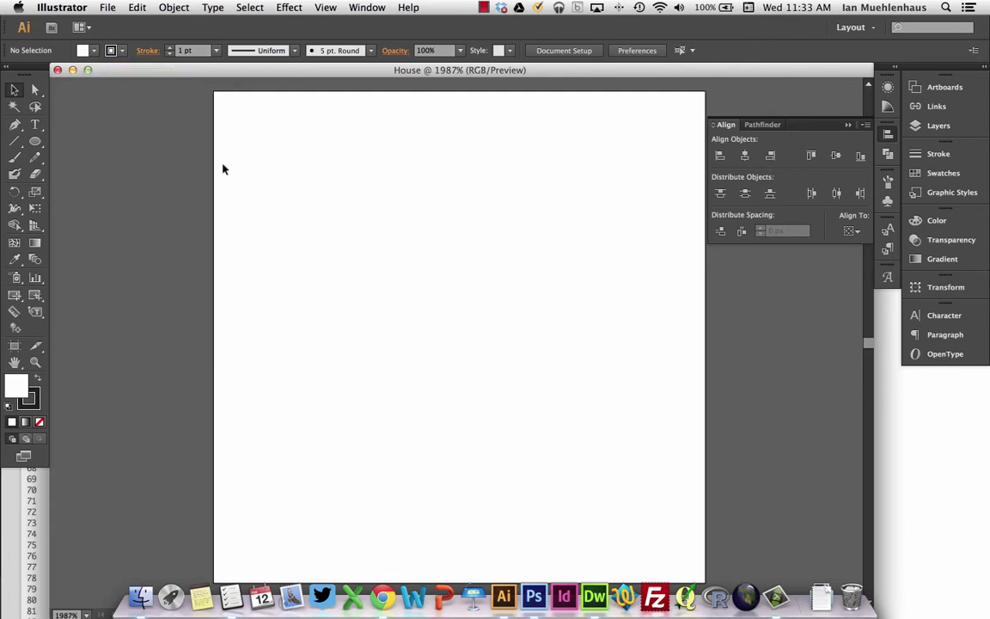
pyautogui.click(13, 124)
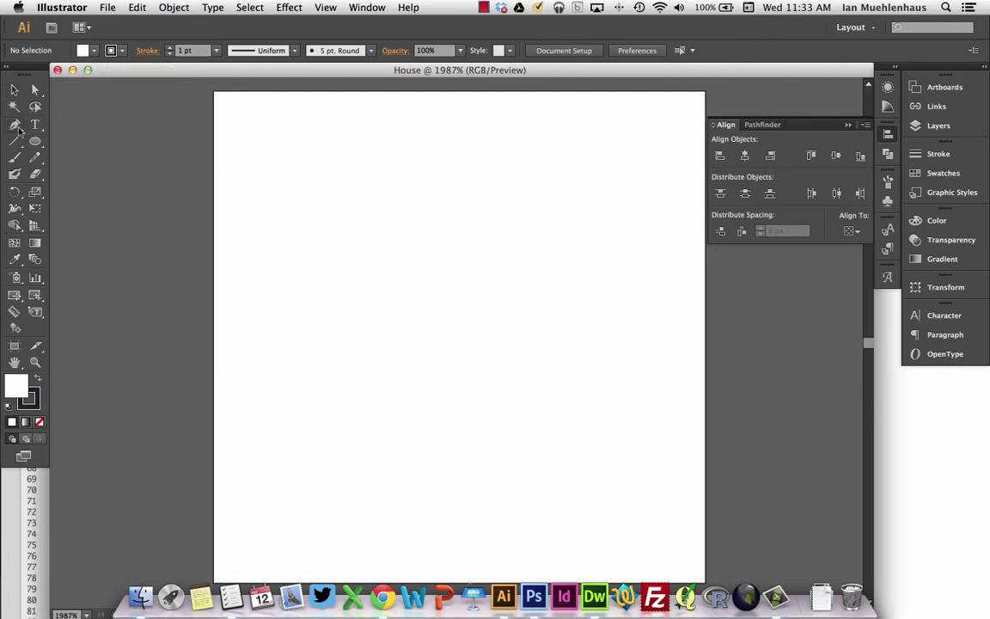
pyautogui.click(245, 129)
pyautogui.click(616, 432)
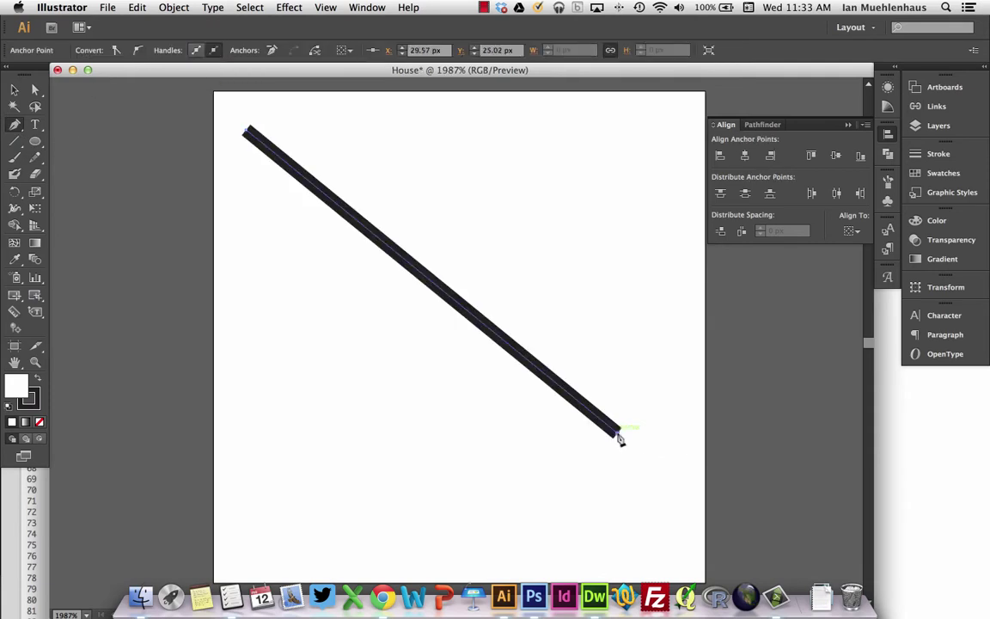
pyautogui.click(13, 89)
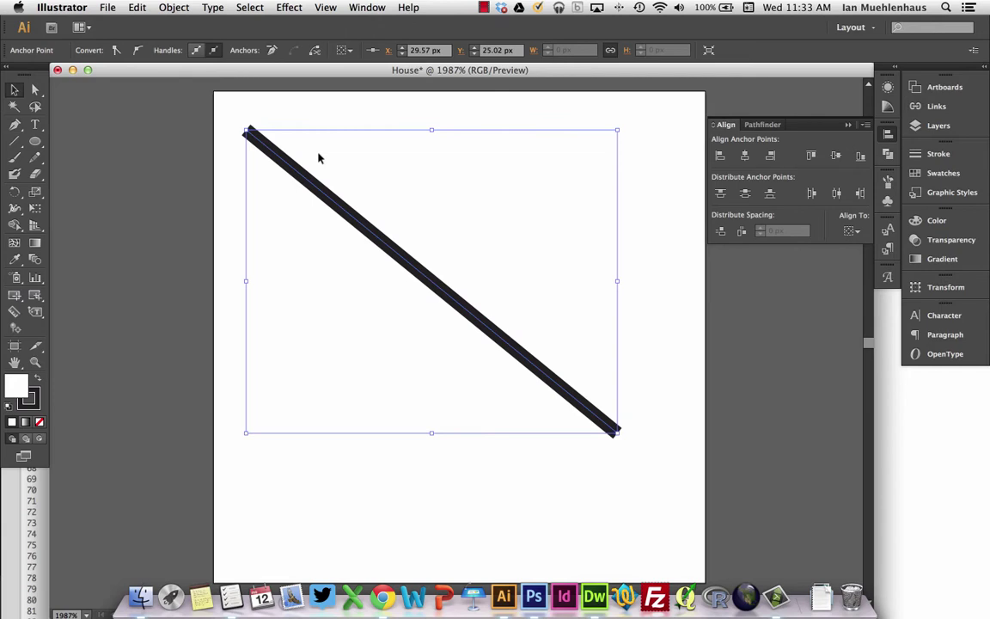
pyautogui.hotkey('ctrl', 'z')
pyautogui.press('super+z')
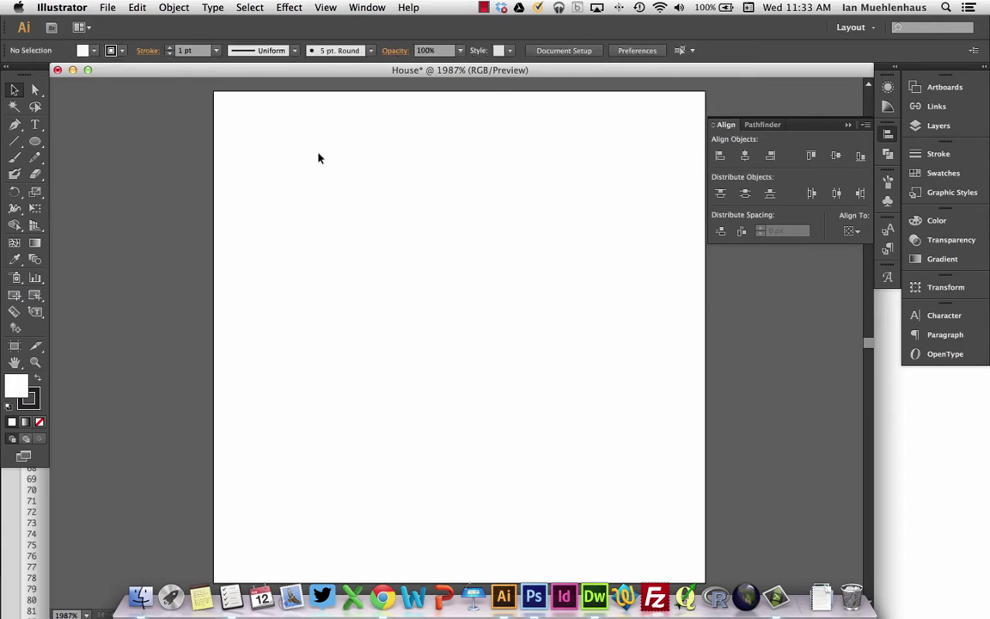
# - Draw a rectangle across the lower artboard and widen its left edge to form the house body
pyautogui.click(34, 146)
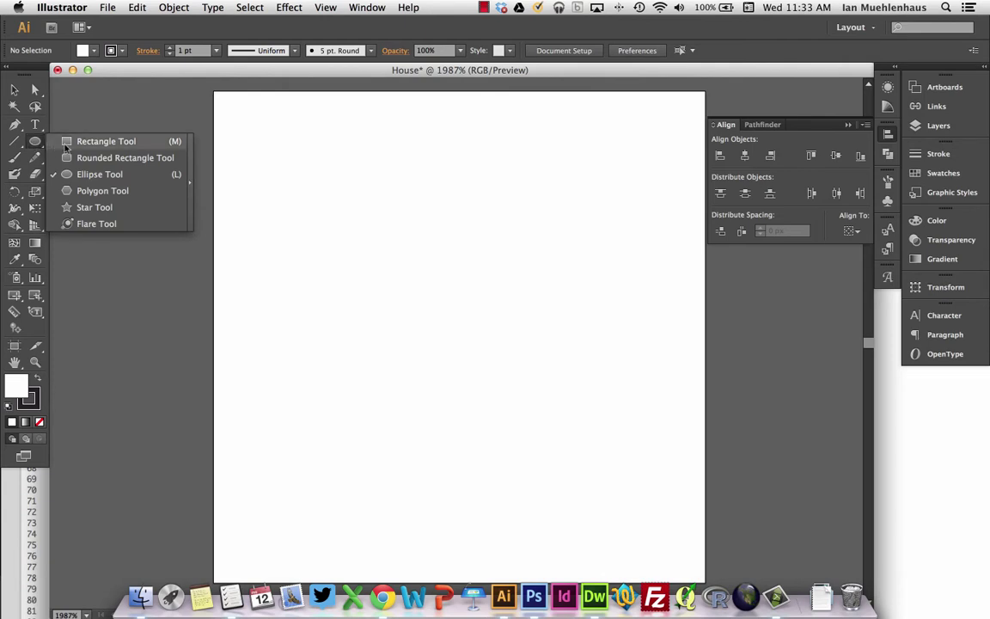
pyautogui.click(82, 141)
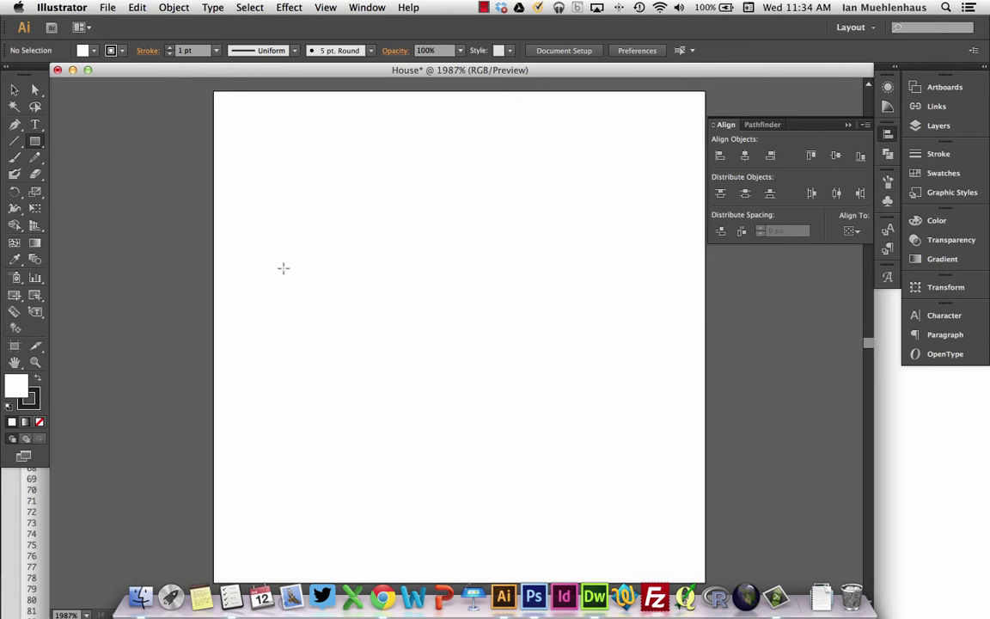
pyautogui.scroll(-2, 292, 272)
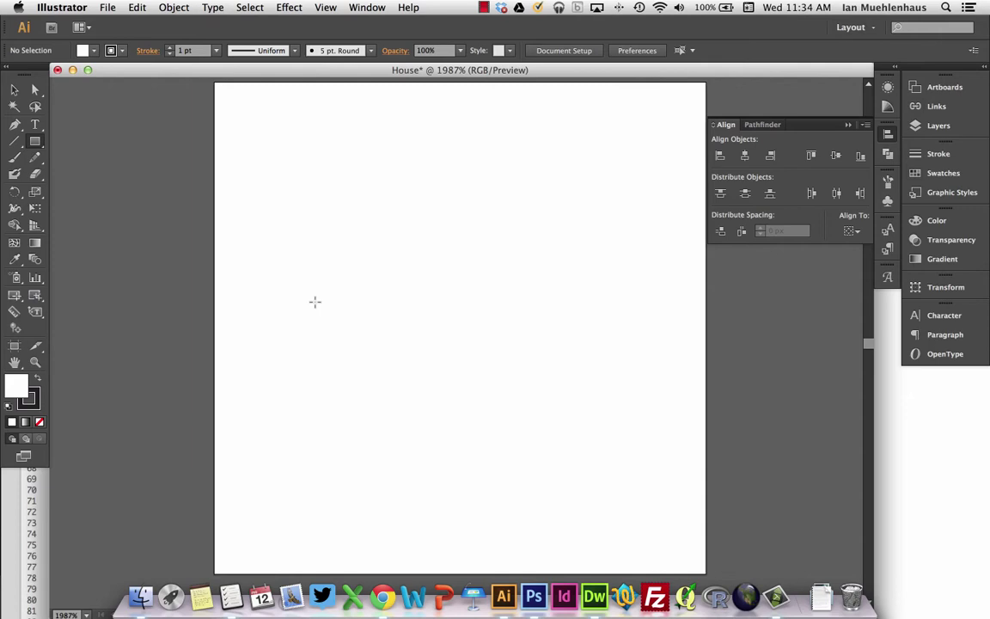
pyautogui.moveTo(299, 299)
pyautogui.mouseDown()
pyautogui.moveTo(422, 384)
pyautogui.moveTo(626, 566)
pyautogui.moveTo(685, 575)
pyautogui.moveTo(646, 572)
pyautogui.moveTo(677, 572)
pyautogui.mouseUp()
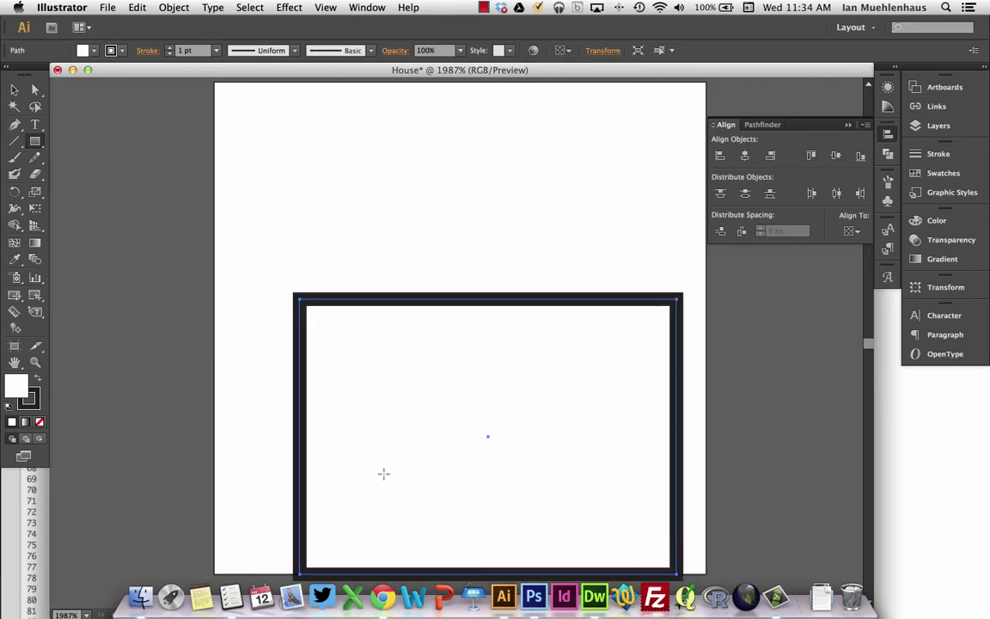
pyautogui.press('v')
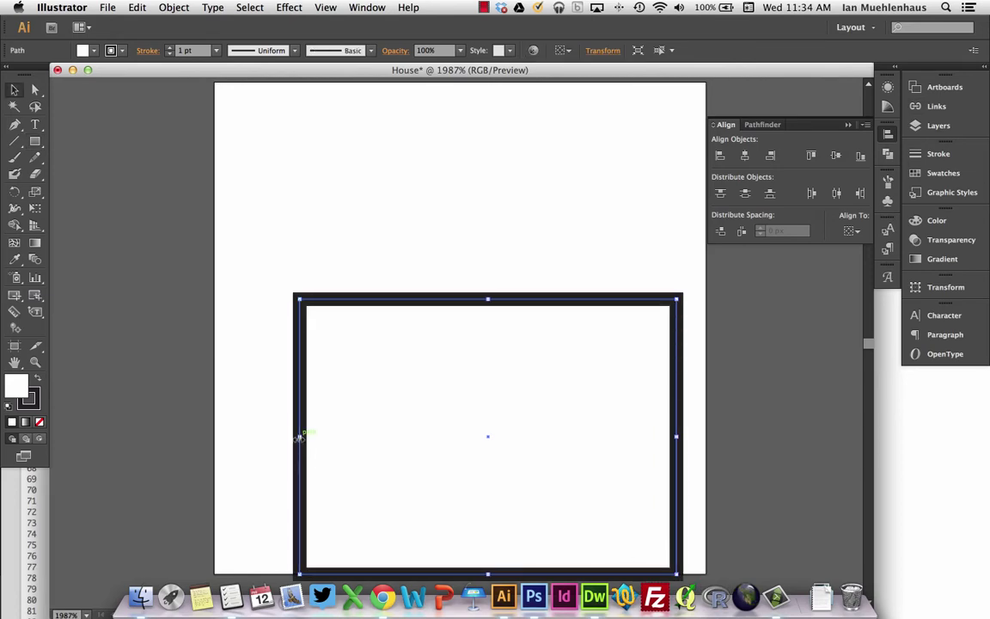
pyautogui.moveTo(300, 437); pyautogui.dragTo(273, 437)
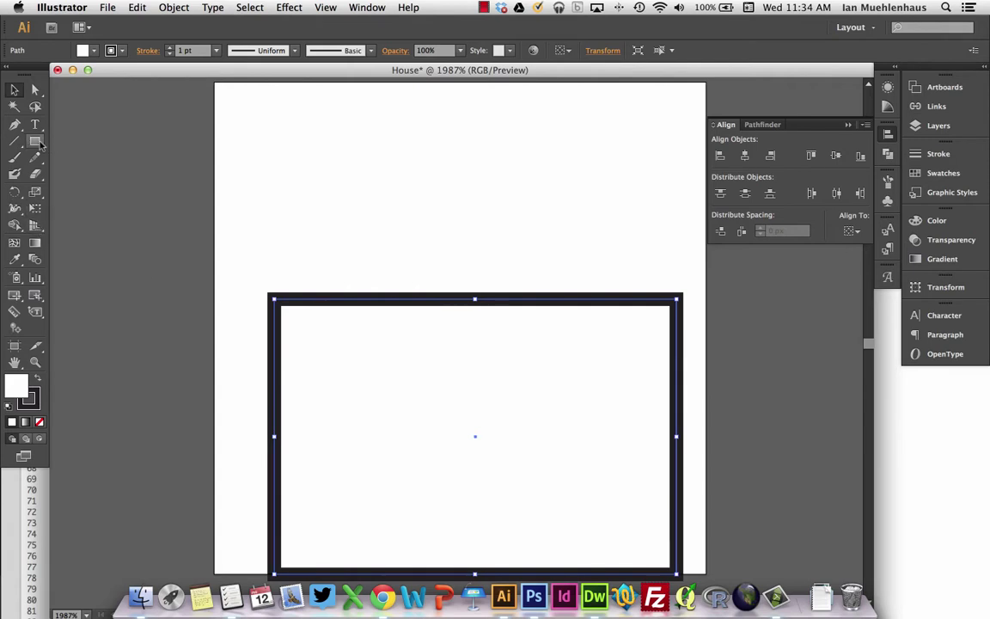
# - Draw a closed triangular roof across the top of the rectangle with a peak in the middle
pyautogui.click(16, 127)
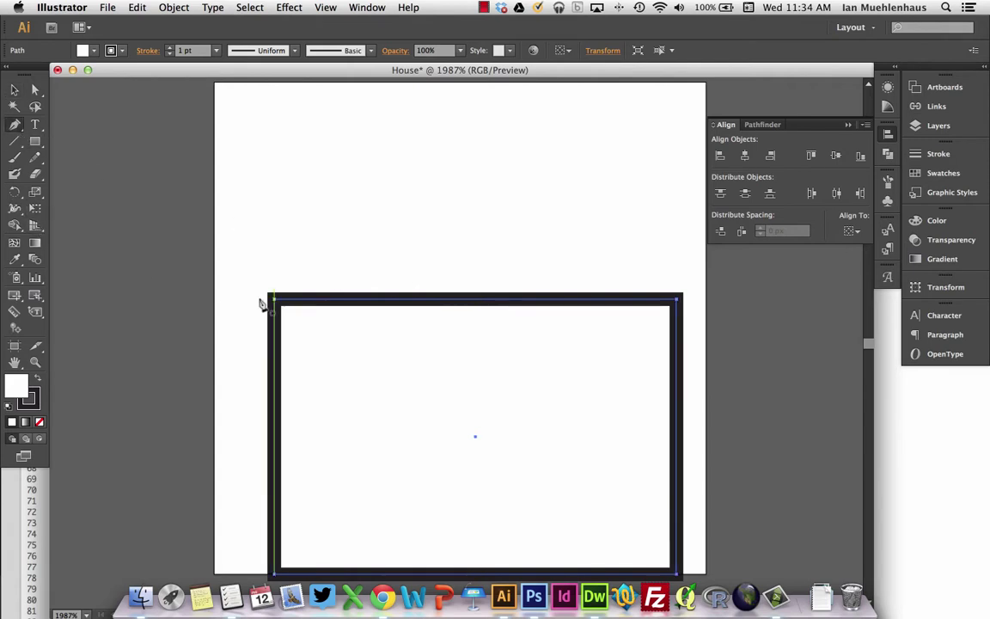
pyautogui.click(215, 299)
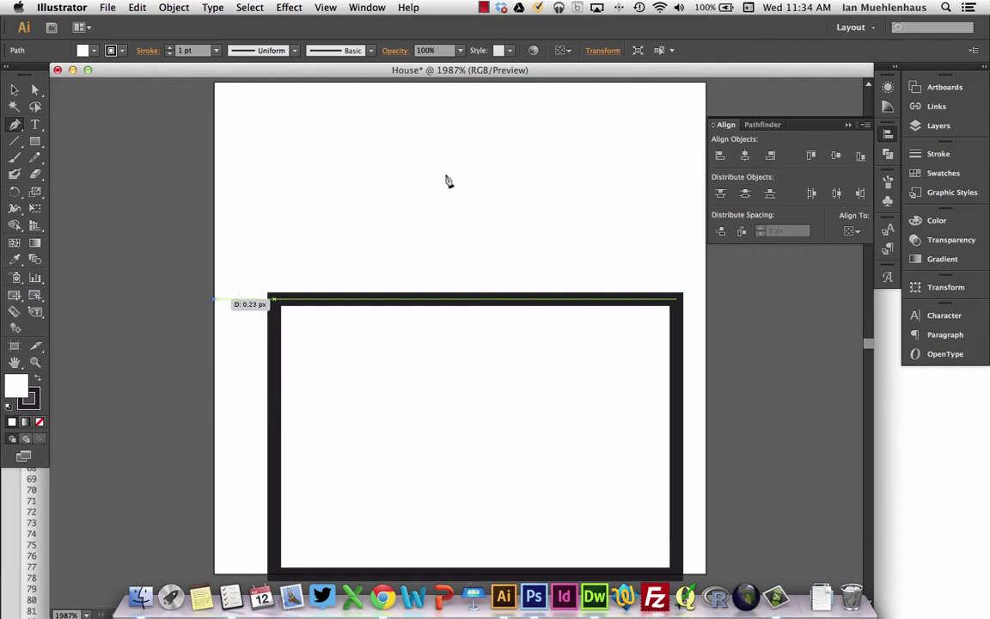
pyautogui.click(468, 149)
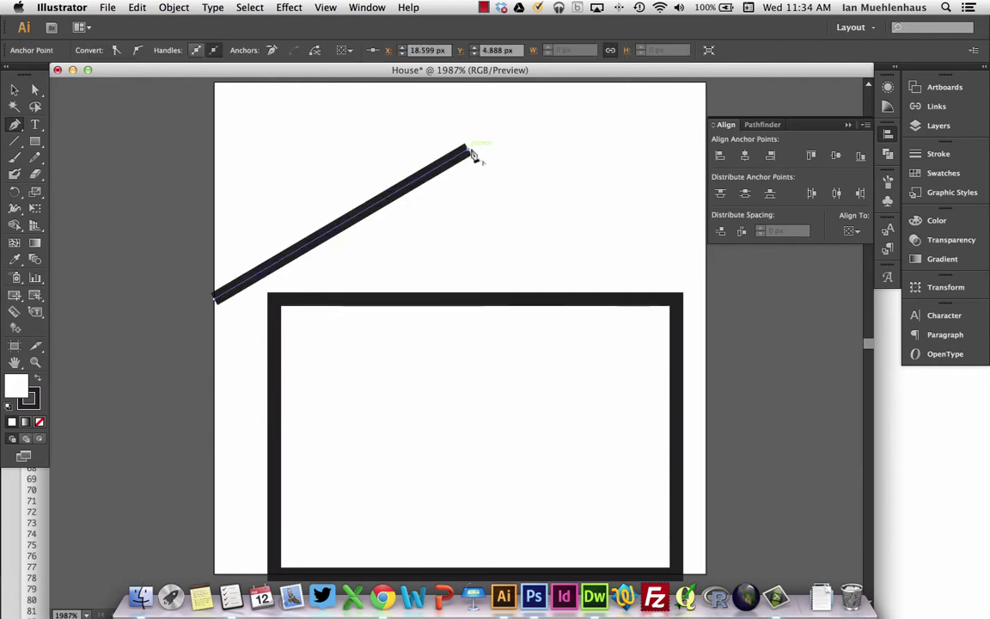
pyautogui.click(729, 298)
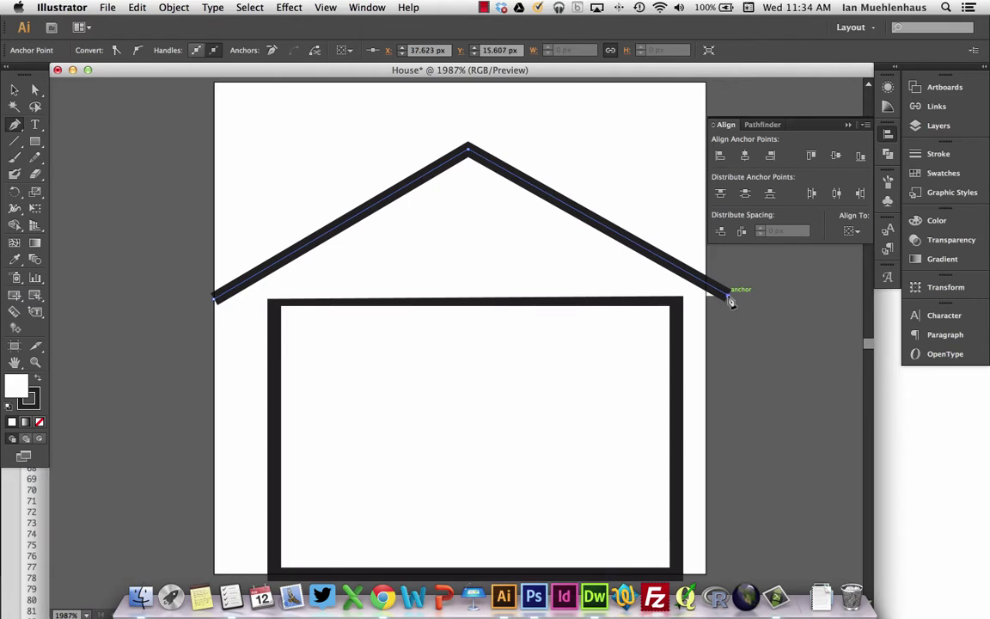
pyautogui.click(215, 299)
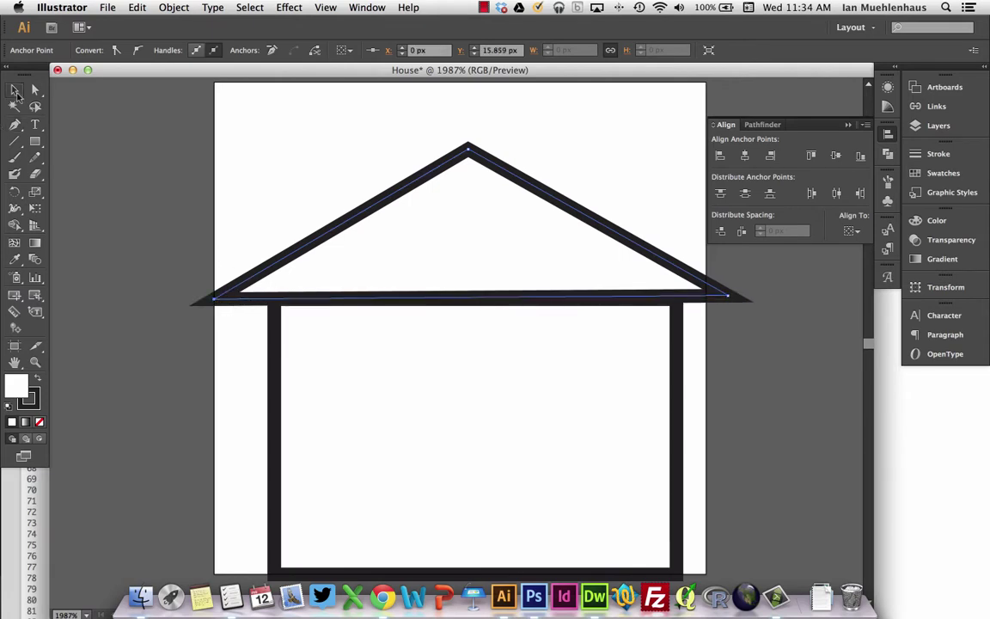
pyautogui.click(15, 91)
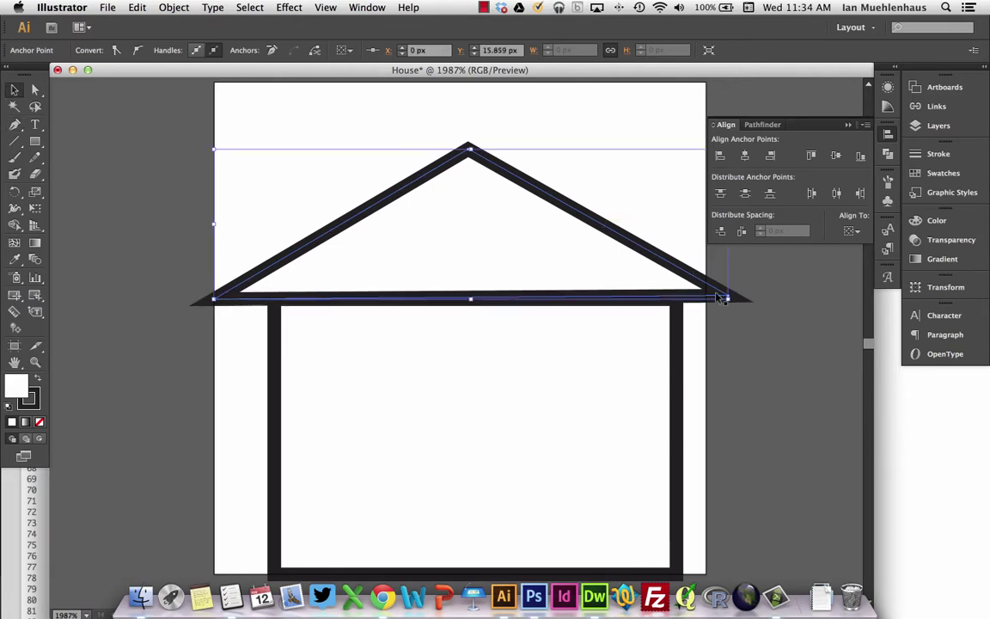
# - Give the wall rectangle's stroke a Round Join in the Stroke panel, then deselect
pyautogui.click(938, 155)
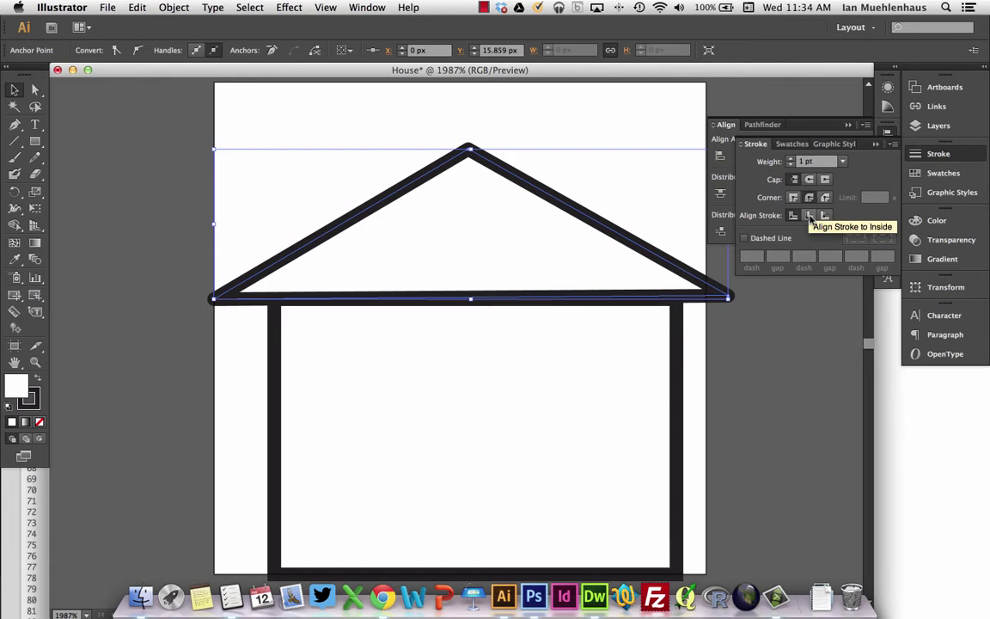
pyautogui.click(679, 331)
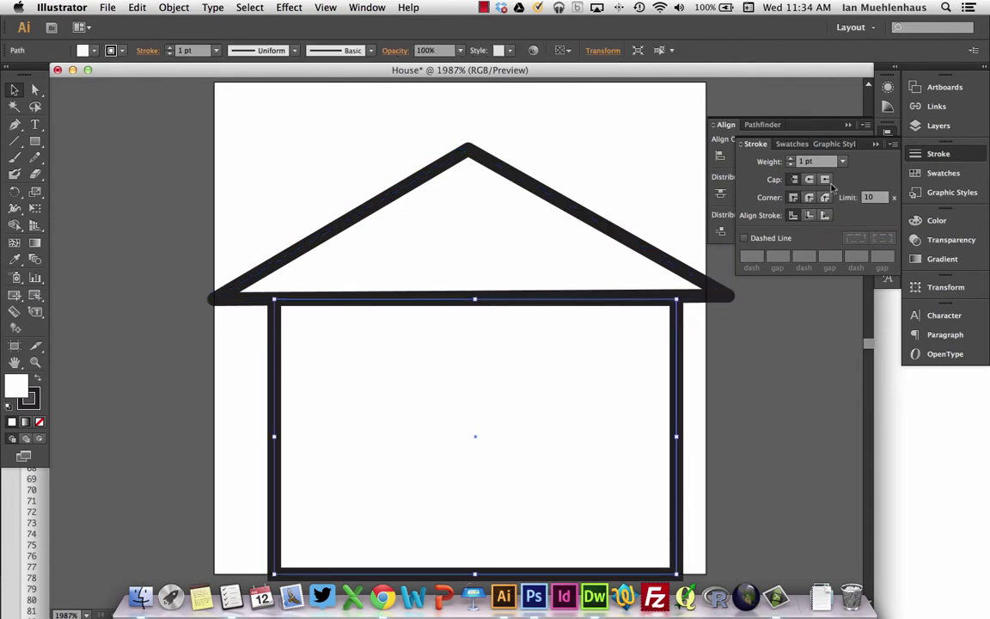
pyautogui.click(809, 197)
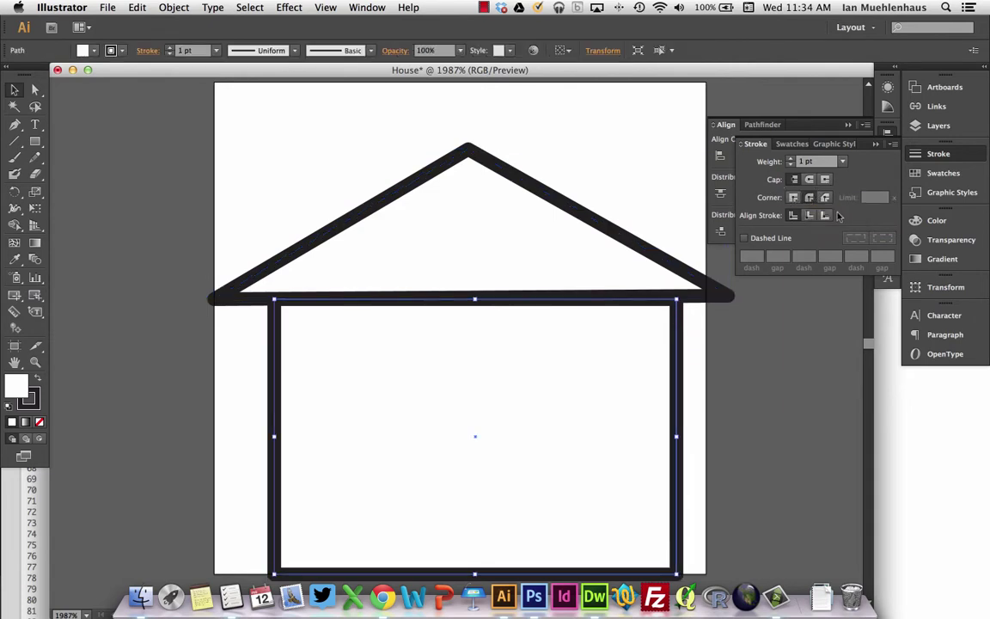
pyautogui.click(577, 126)
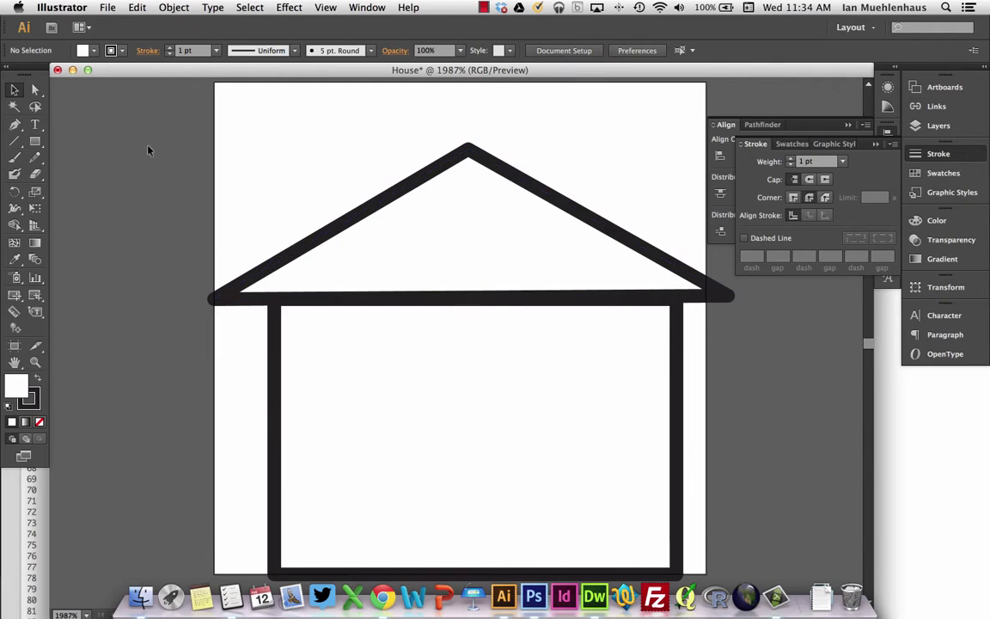
# - Draw a chimney rectangle above the roof's left slope and send it to the back
pyautogui.click(36, 141)
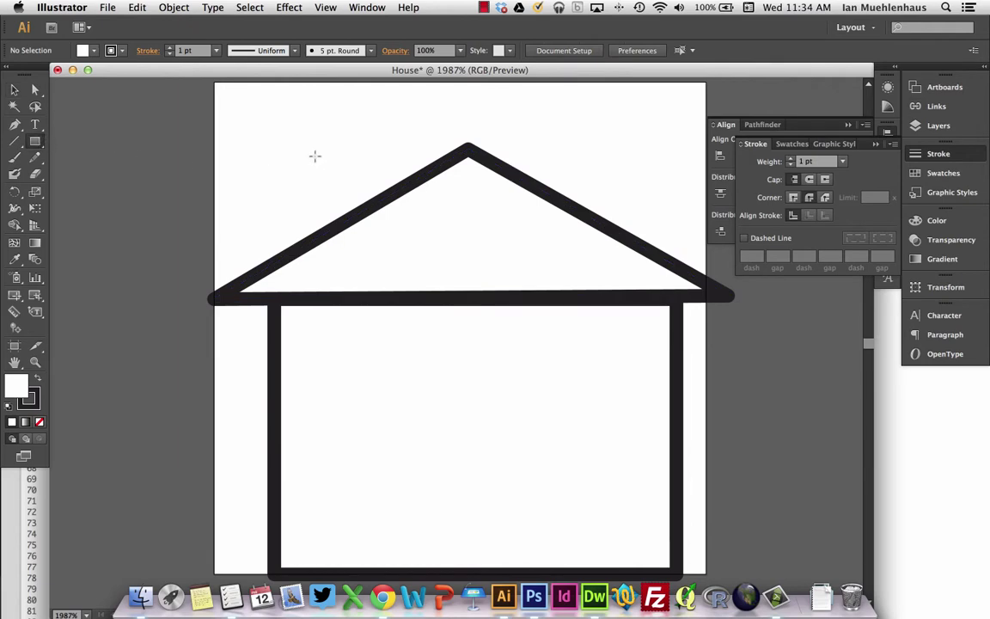
pyautogui.moveTo(317, 156); pyautogui.dragTo(358, 258)
pyautogui.click(16, 90)
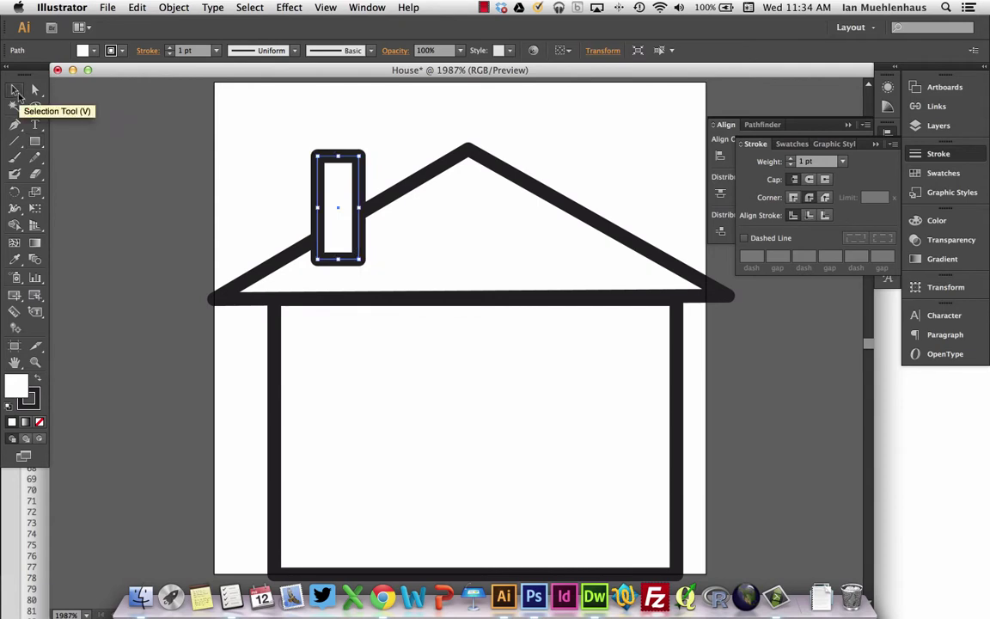
pyautogui.press('super+shift+bracketleft')
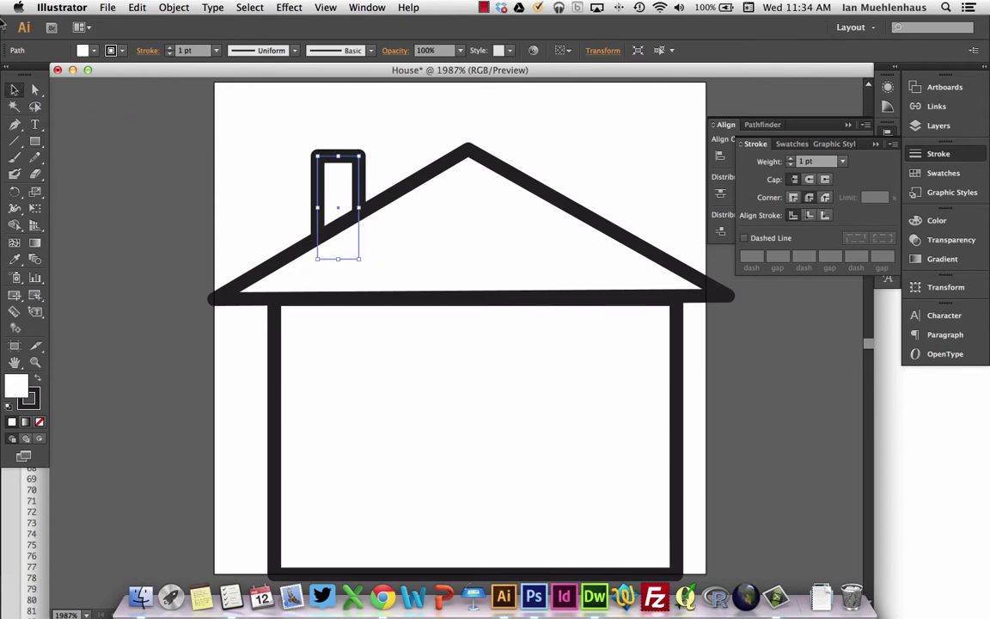
# - Give the chimney a dark red fill and a red outline
pyautogui.click(109, 51)
pyautogui.click(92, 53)
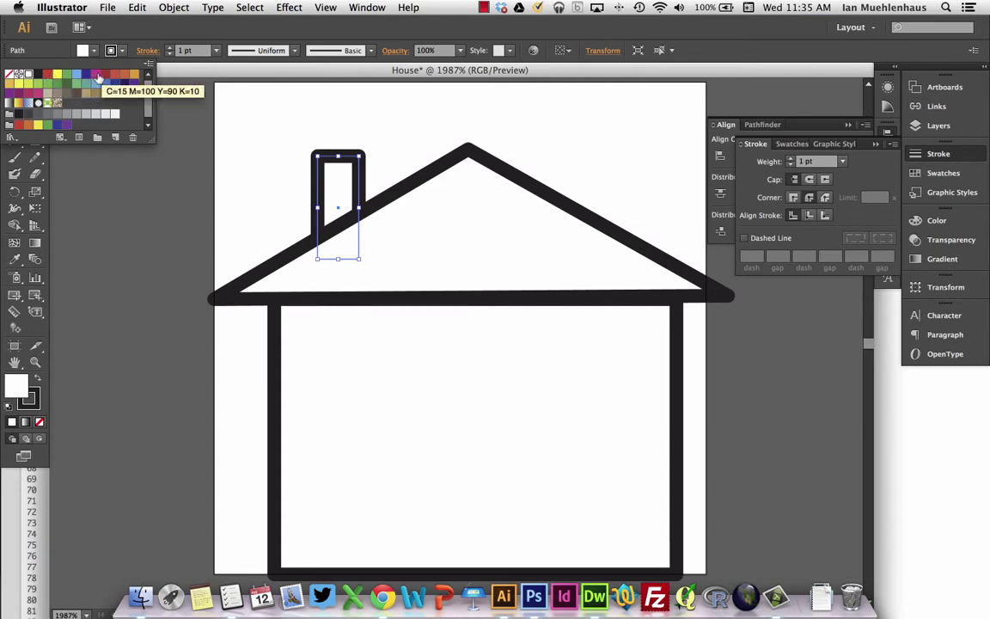
pyautogui.click(105, 74)
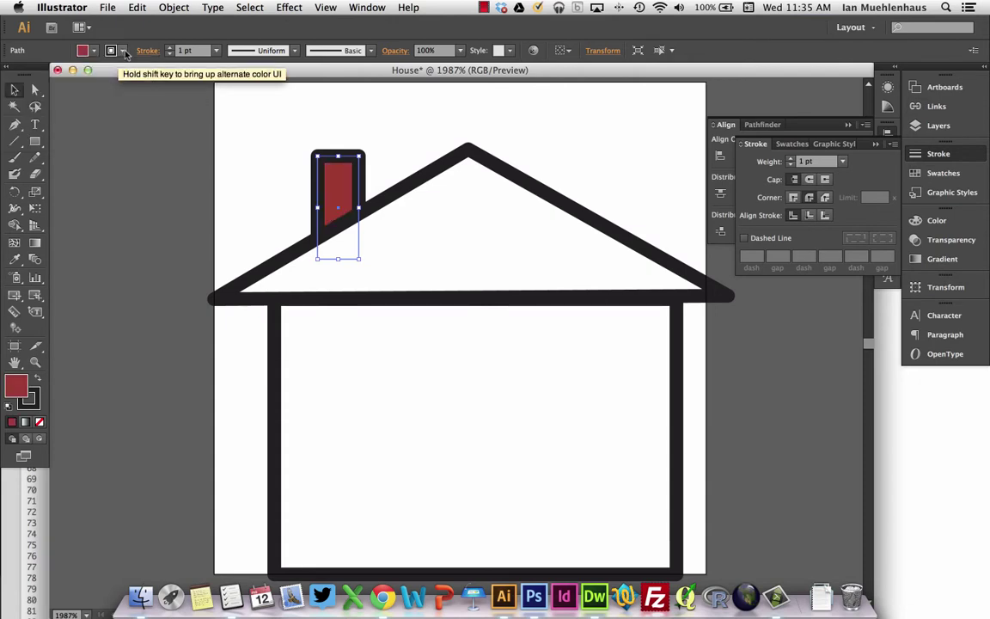
pyautogui.click(125, 53)
pyautogui.click(106, 491)
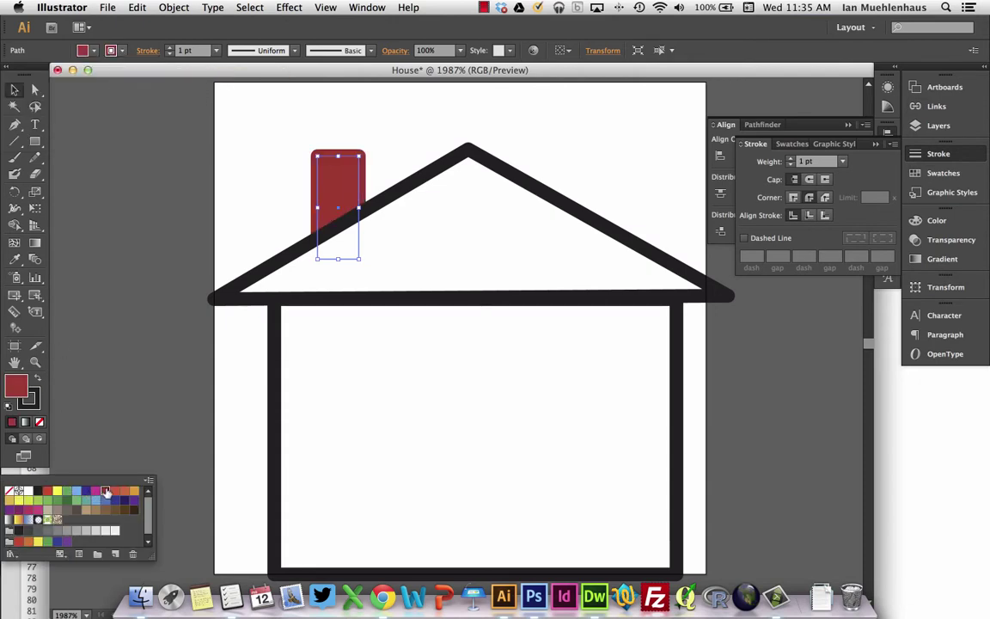
# - Give the roof a brown outline and swap it so the fill is brown too
pyautogui.click(422, 176)
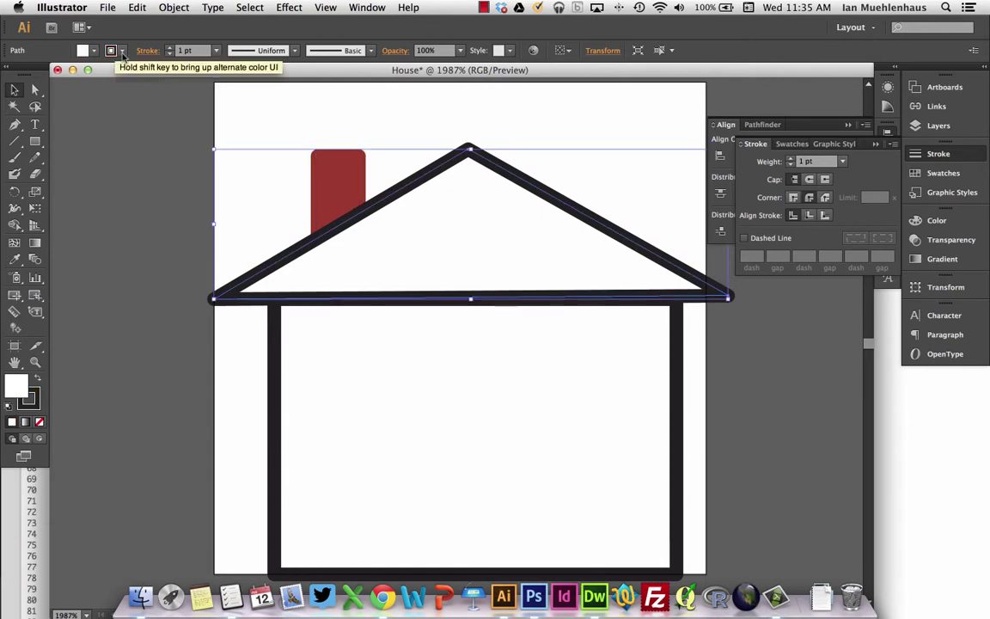
pyautogui.click(123, 53)
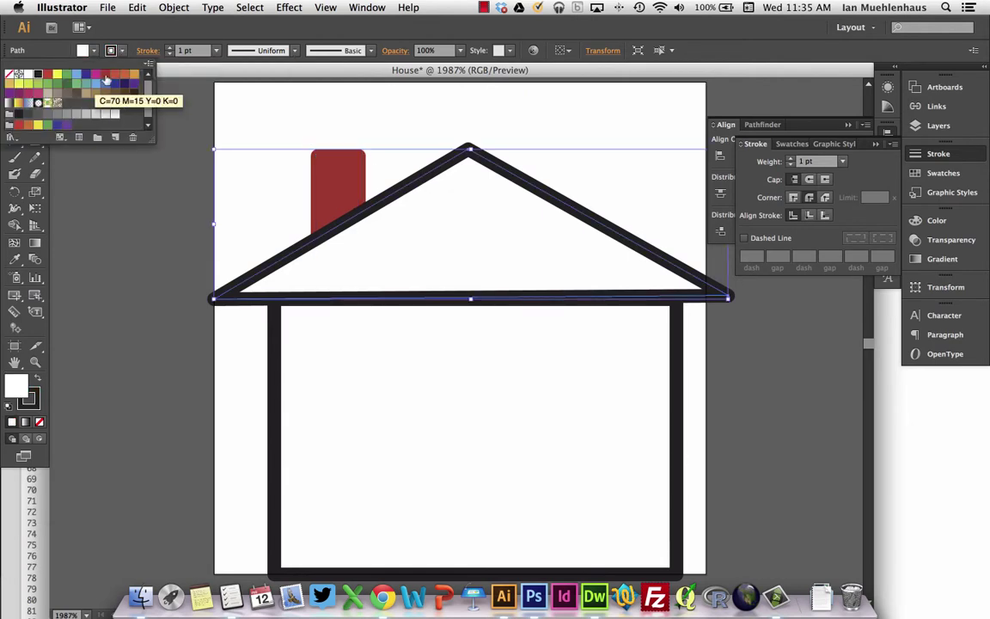
pyautogui.click(115, 95)
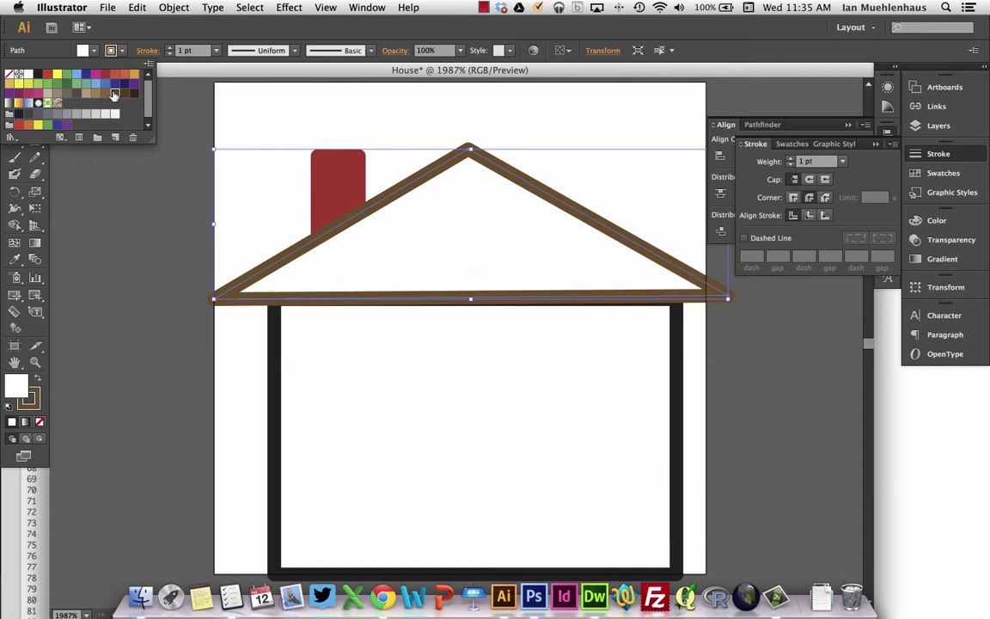
pyautogui.click(19, 391)
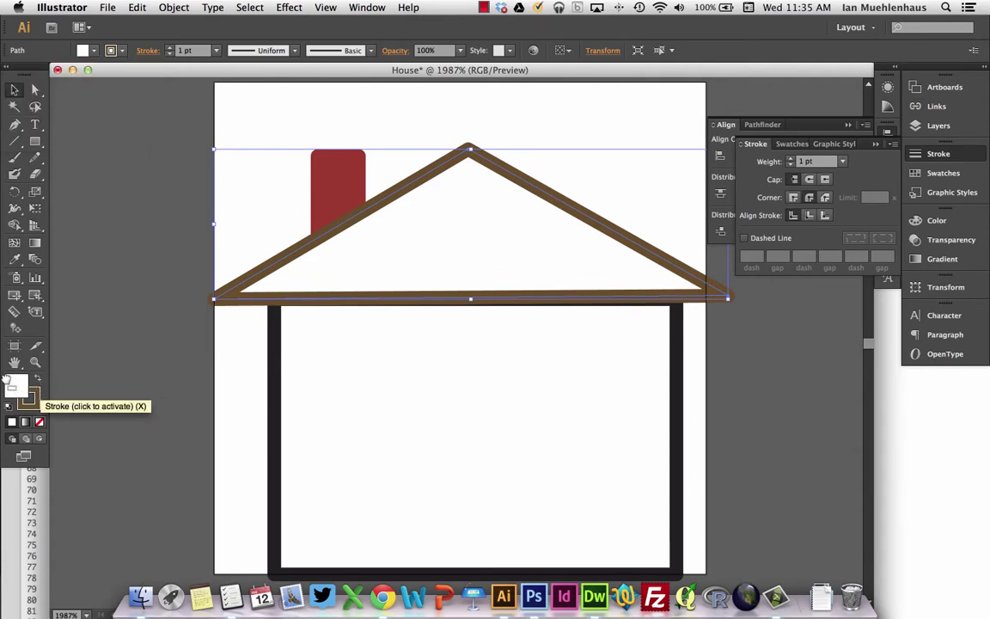
pyautogui.moveTo(24, 396); pyautogui.dragTo(15, 384)
# - Set the wall rectangle's fill and outline to magenta, then deselect
pyautogui.click(273, 365)
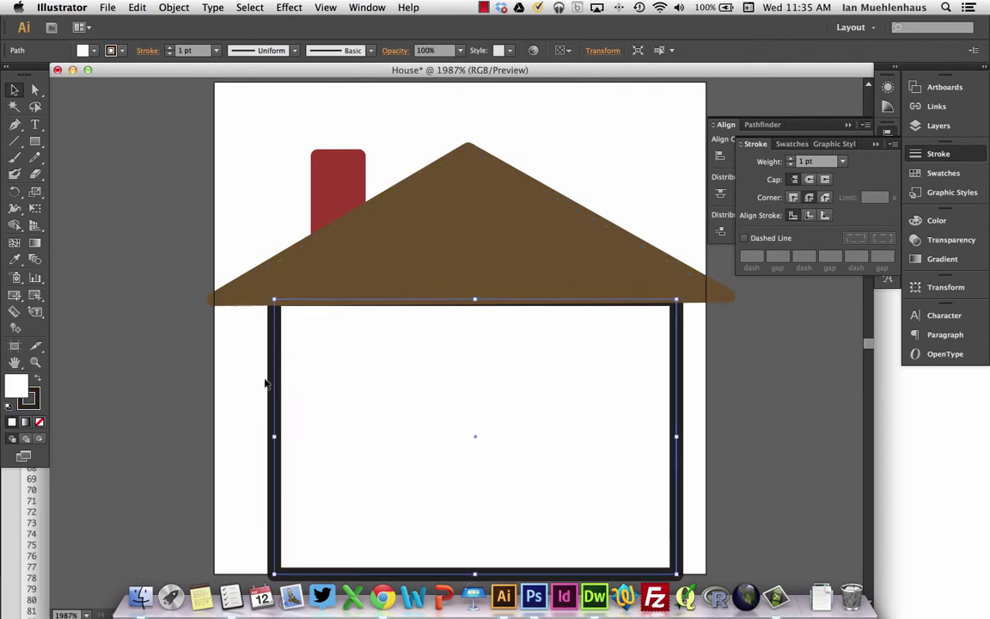
pyautogui.click(92, 50)
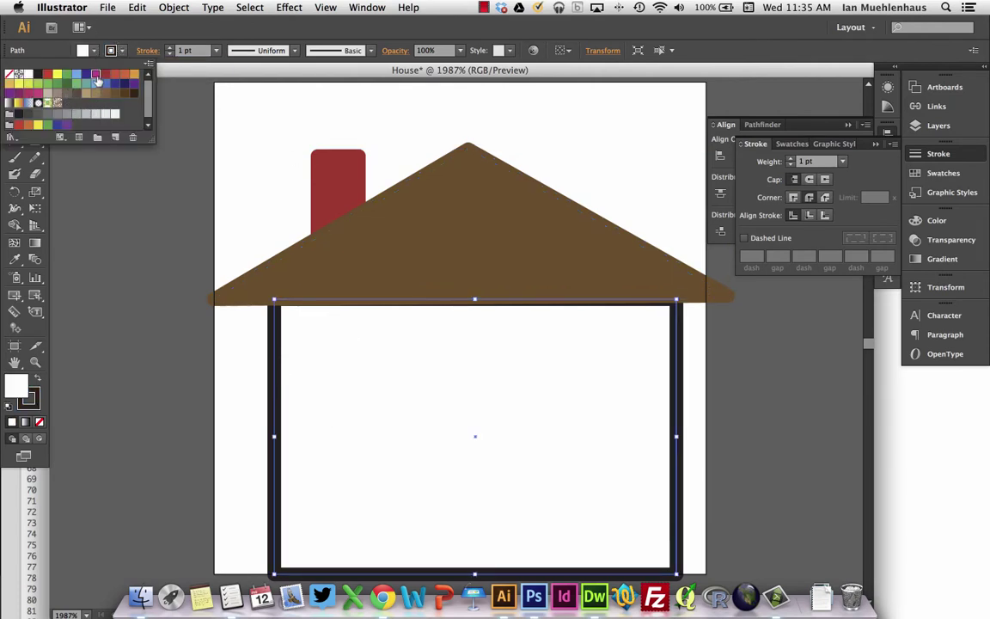
pyautogui.click(95, 75)
pyautogui.click(121, 51)
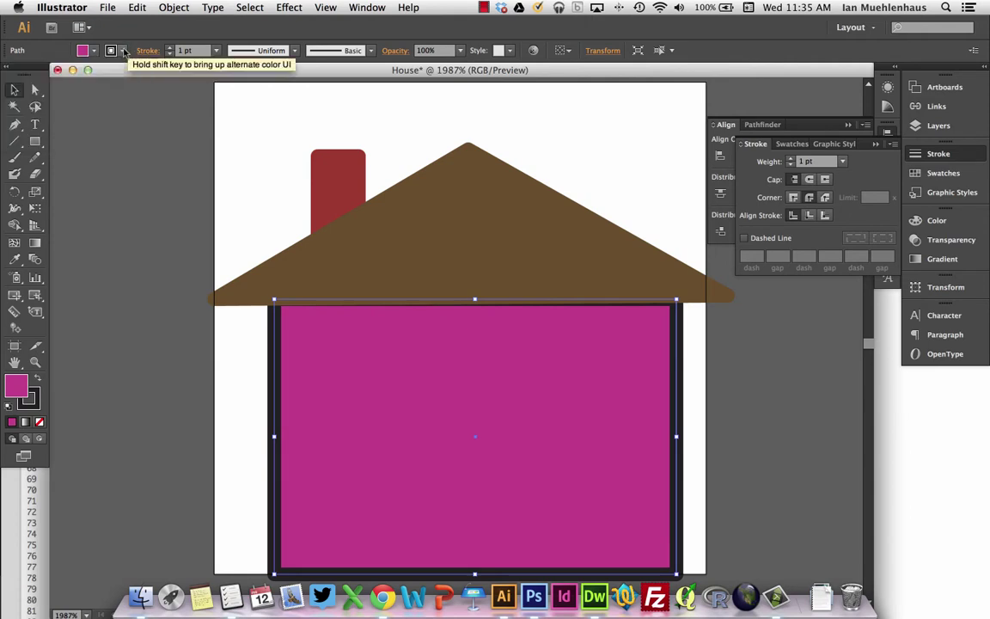
pyautogui.click(121, 51)
pyautogui.click(93, 75)
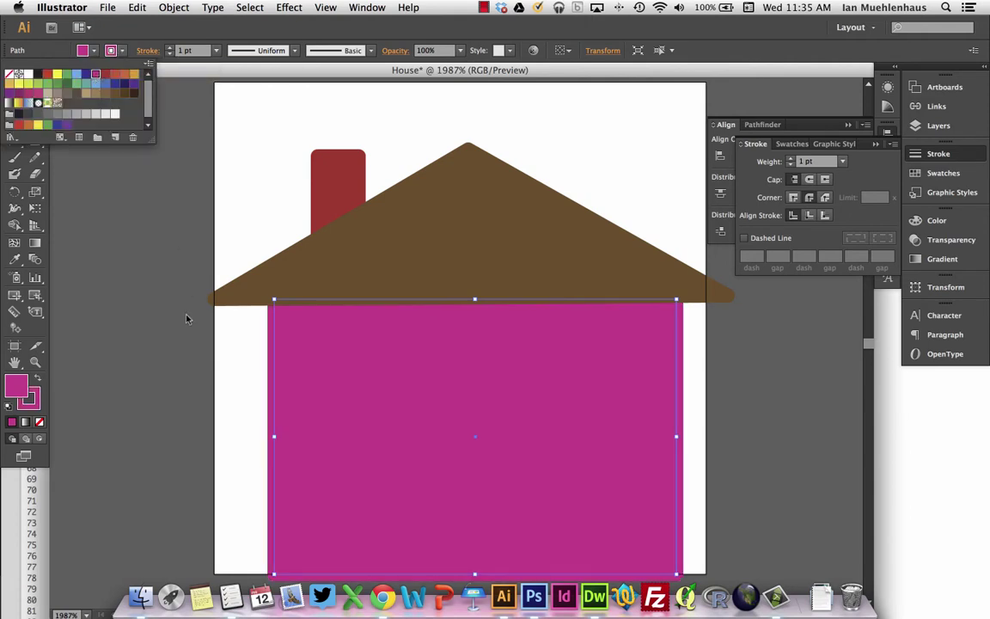
pyautogui.click(131, 274)
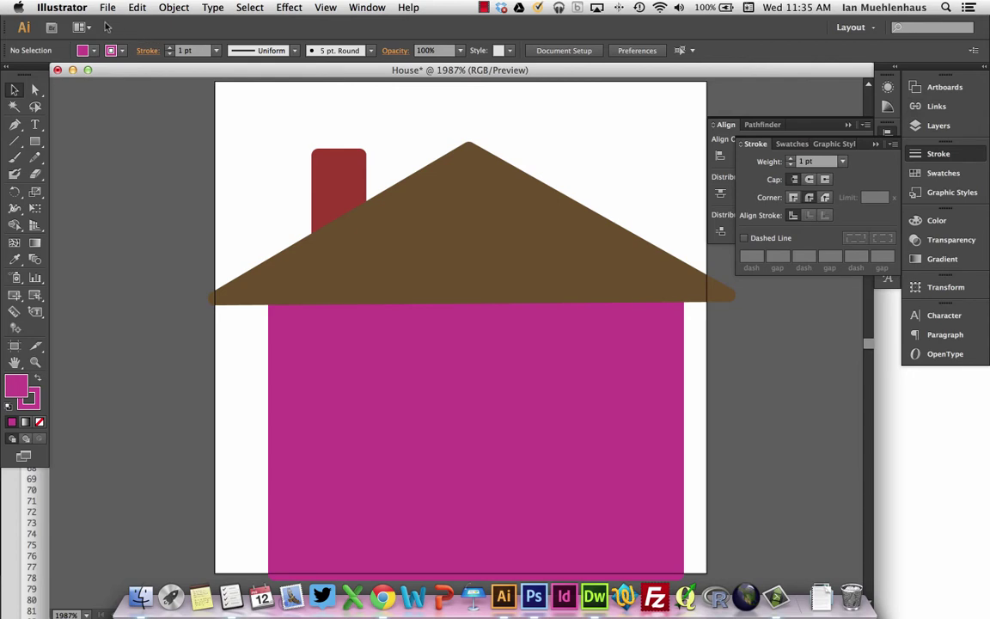
# - Select all the house artwork and narrow it from both sides
pyautogui.press('super+a')
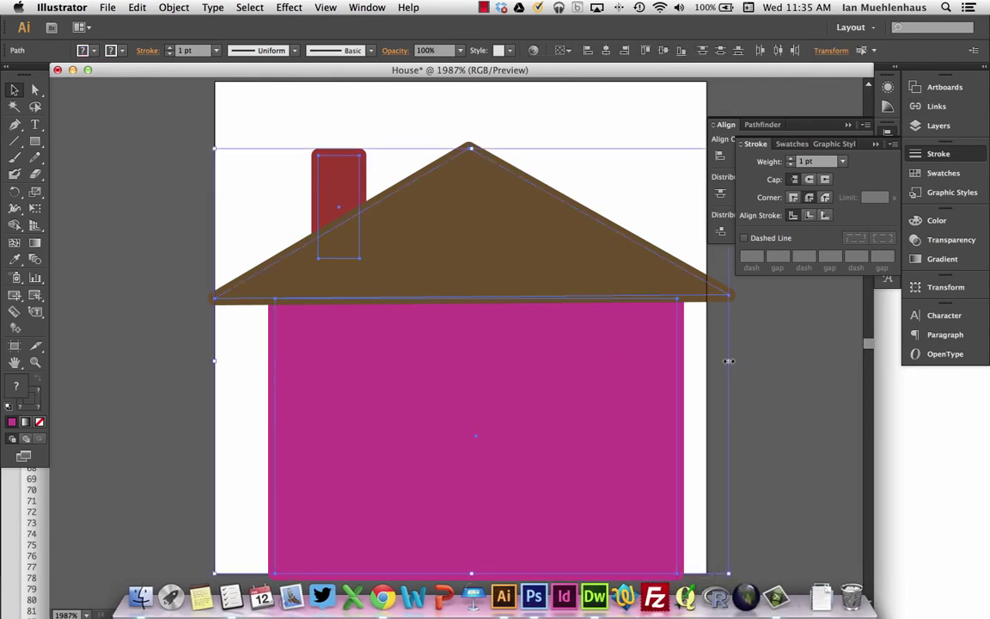
pyautogui.moveTo(729, 361); pyautogui.dragTo(705, 359)
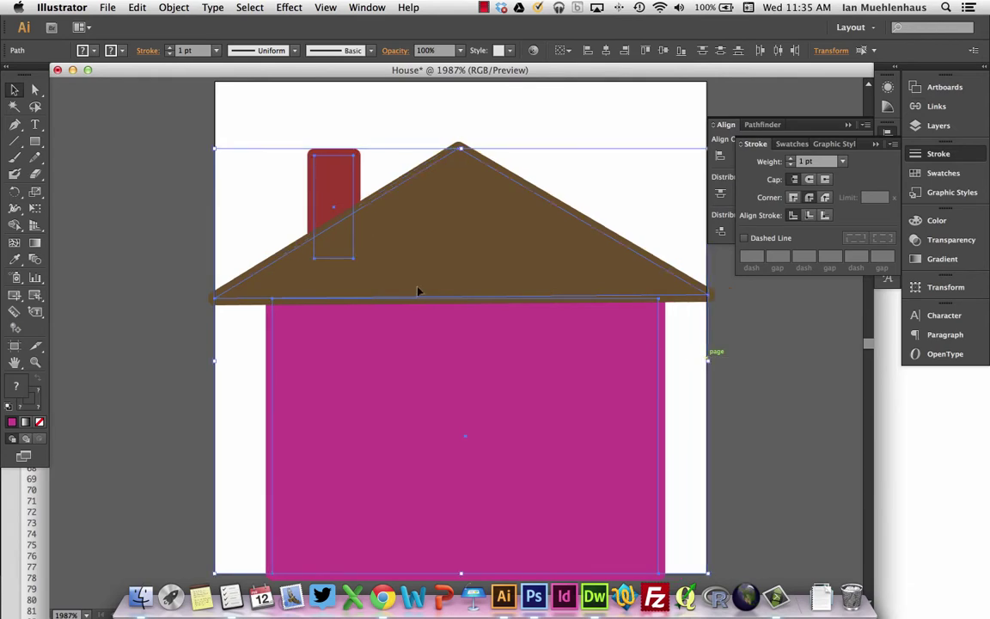
pyautogui.moveTo(219, 360); pyautogui.dragTo(220, 362)
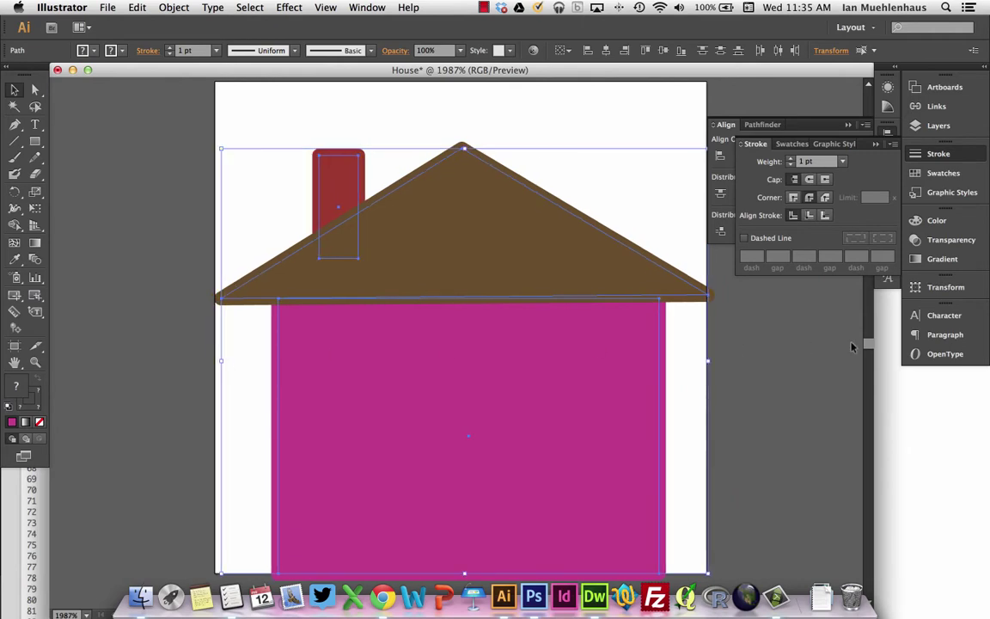
pyautogui.moveTo(708, 360); pyautogui.dragTo(700, 365)
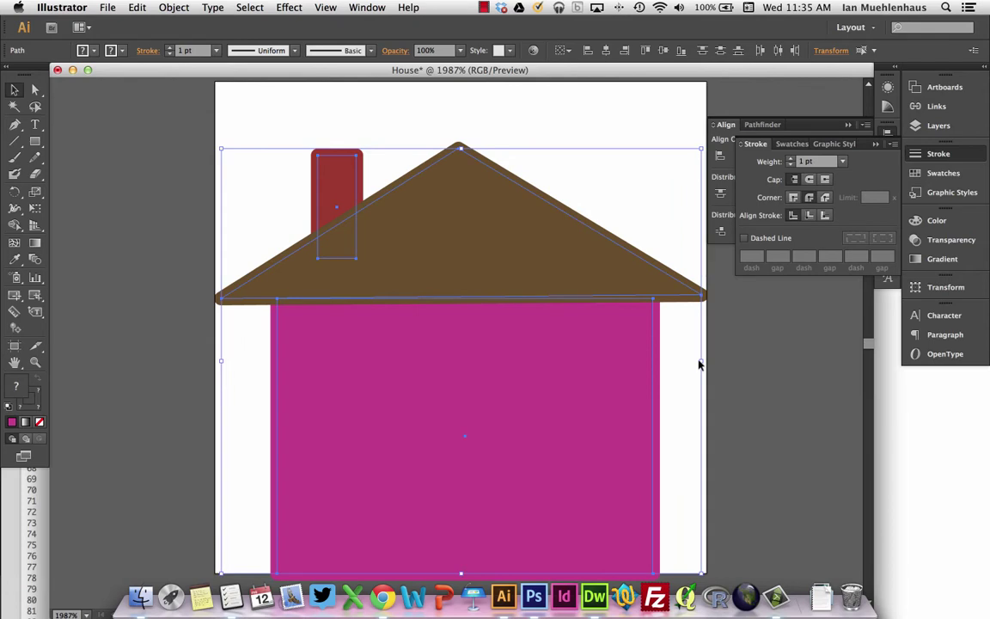
pyautogui.click(696, 362)
# - Pull the roof peak higher, then raise the chimney and widen it to the right
pyautogui.click(475, 204)
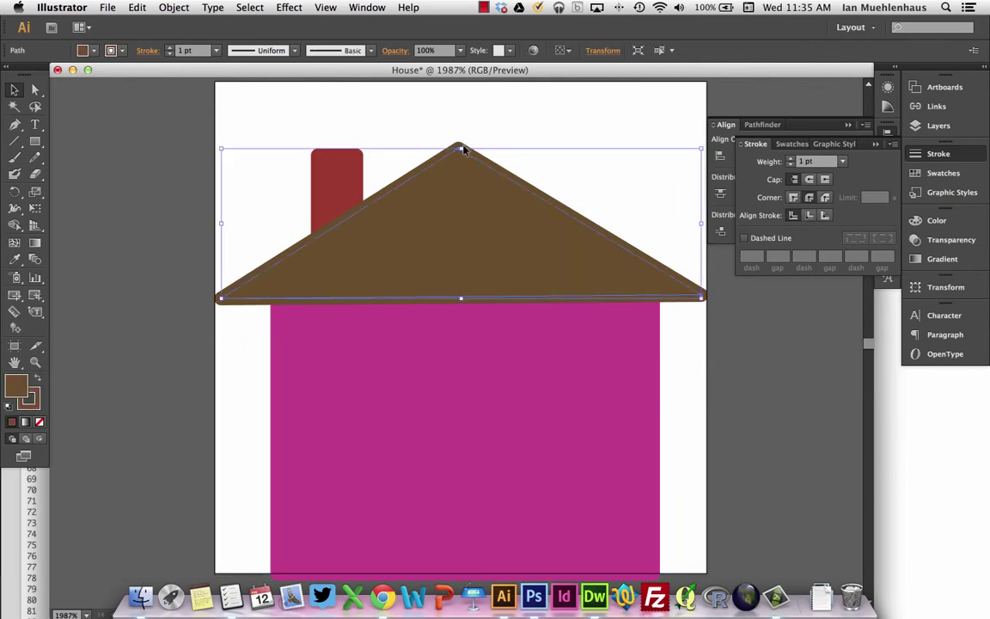
pyautogui.moveTo(462, 150)
pyautogui.mouseDown()
pyautogui.moveTo(460, 104)
pyautogui.moveTo(460, 163)
pyautogui.moveTo(459, 153)
pyautogui.mouseUp()
pyautogui.moveTo(337, 225); pyautogui.dragTo(330, 208)
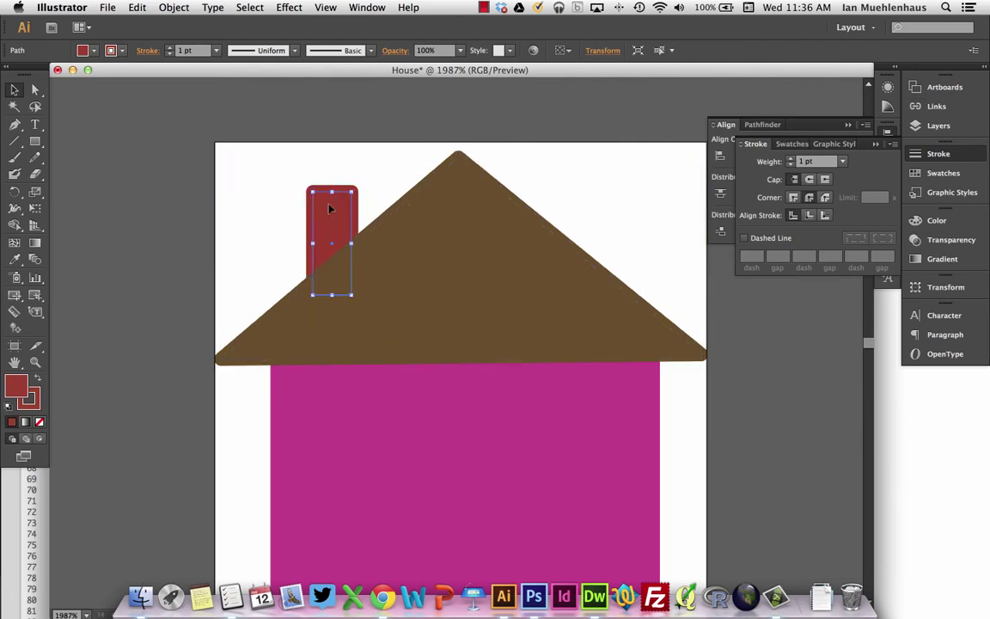
pyautogui.moveTo(352, 243); pyautogui.dragTo(359, 244)
# - Raise the magenta wall's bottom edge slightly
pyautogui.click(177, 221)
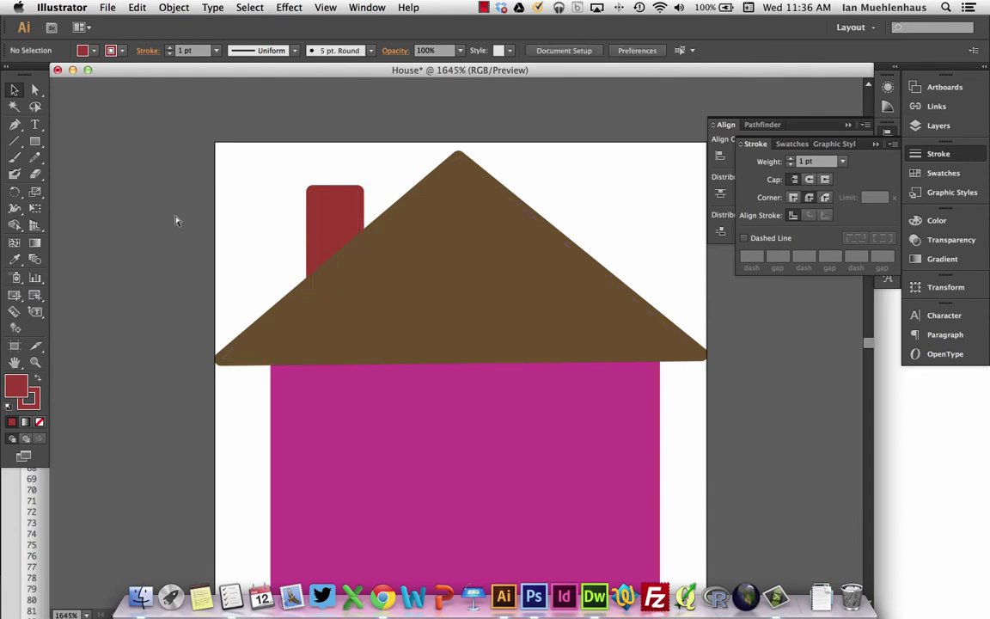
pyautogui.scroll(-2, 177, 216)
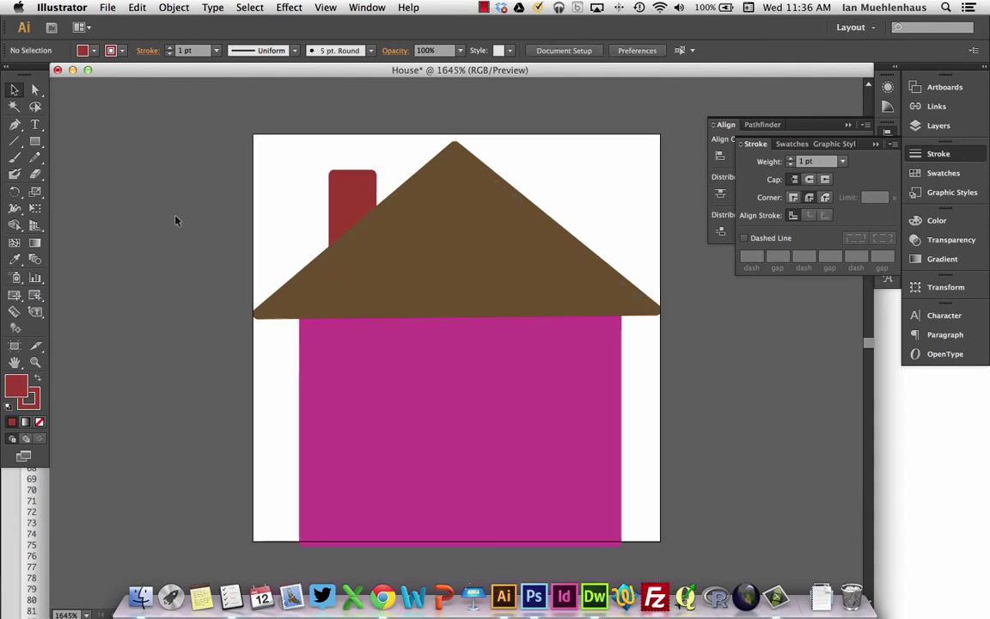
pyautogui.click(497, 522)
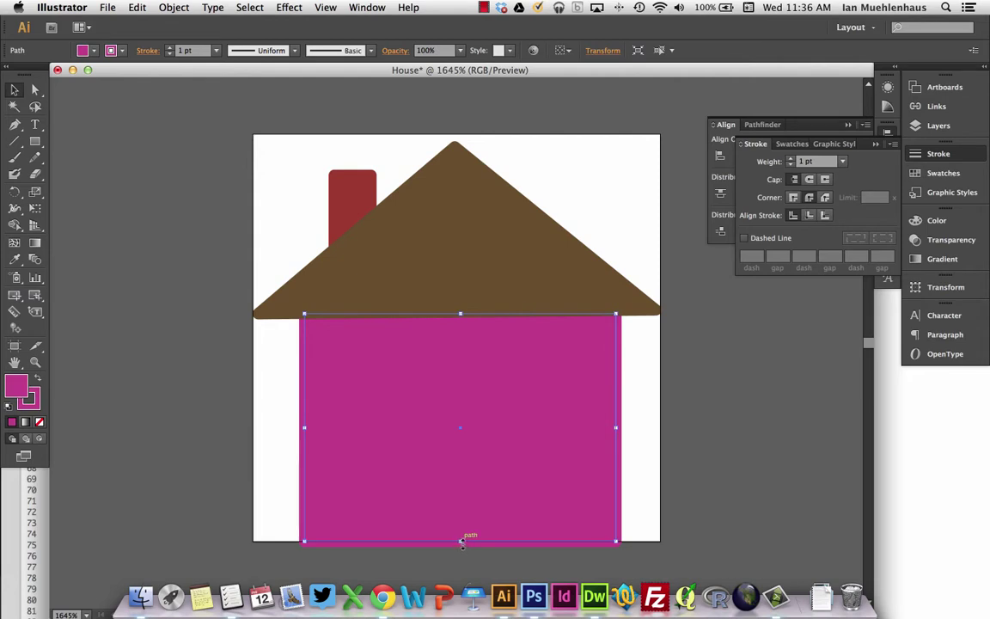
pyautogui.moveTo(461, 542); pyautogui.dragTo(462, 538)
pyautogui.click(430, 557)
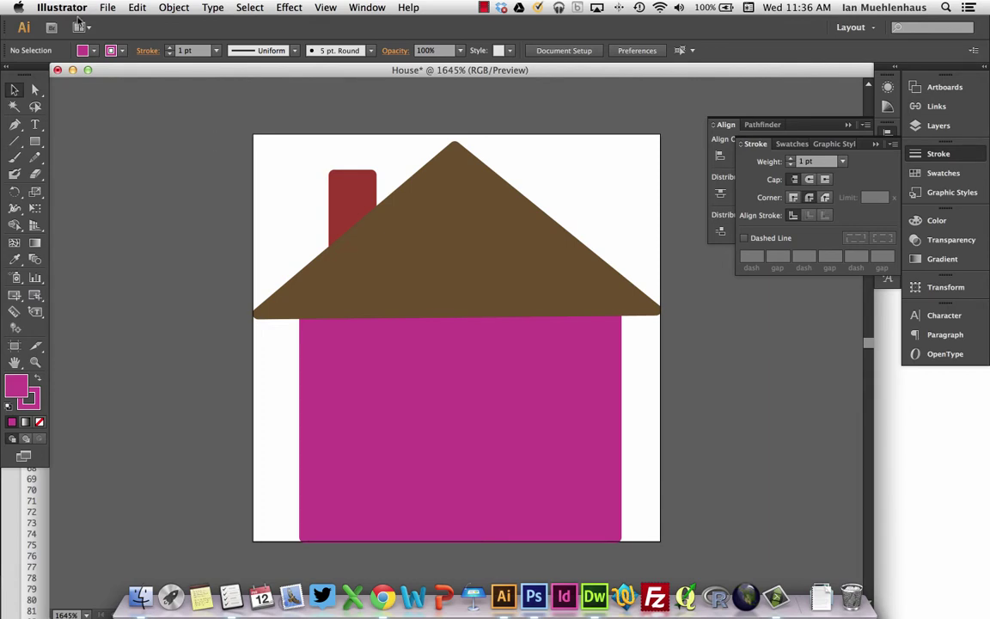
# - Draw a door rectangle at the bottom of the wall with a white fill
pyautogui.click(35, 141)
pyautogui.moveTo(429, 545); pyautogui.dragTo(502, 442)
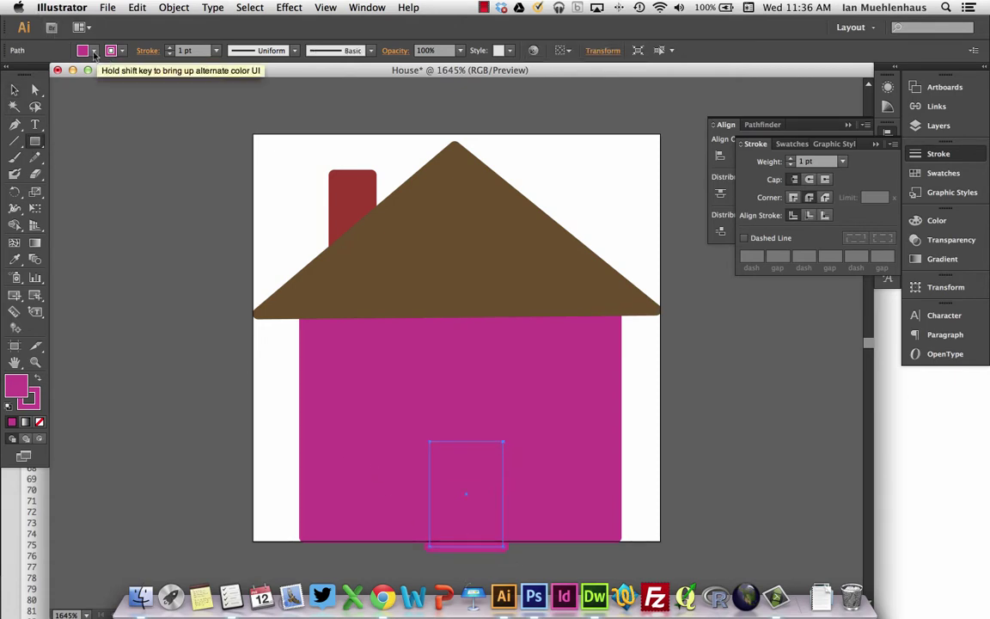
pyautogui.click(86, 50)
pyautogui.click(28, 74)
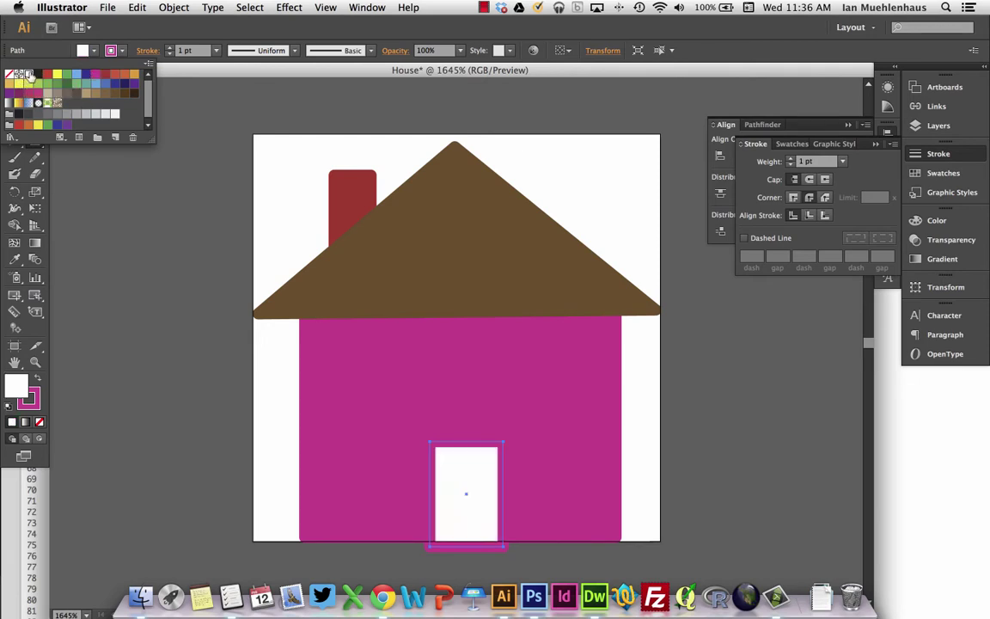
pyautogui.click(130, 194)
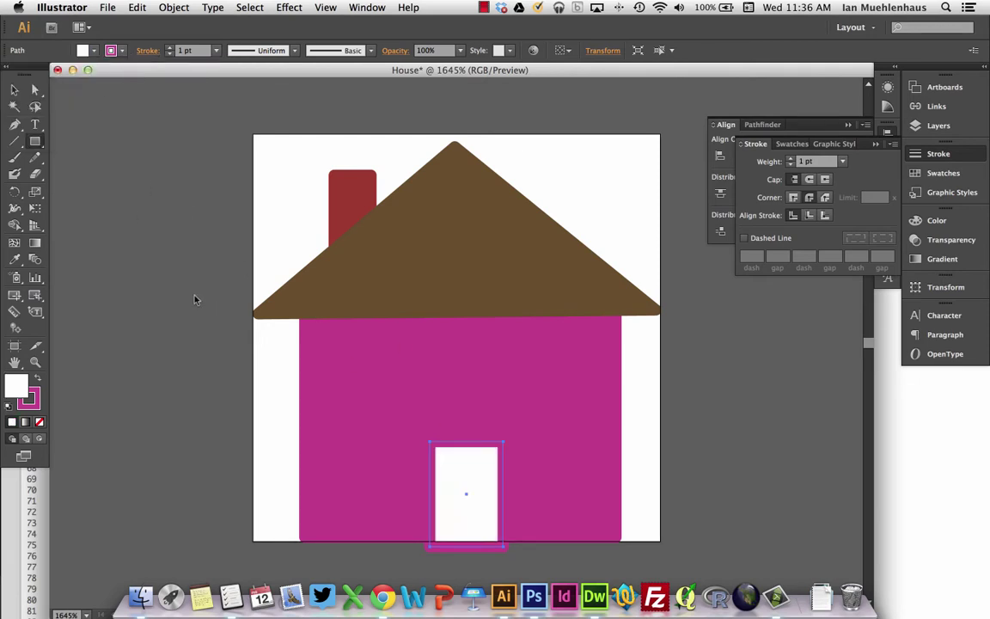
# - Change the door fill to light blue and give its outline the same light blue
pyautogui.click(84, 50)
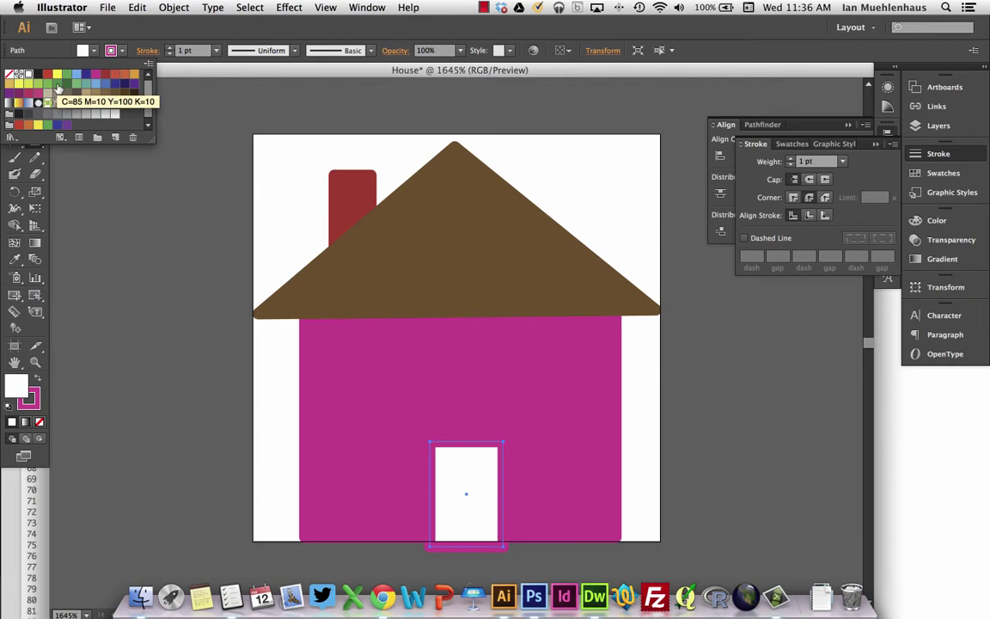
pyautogui.click(48, 75)
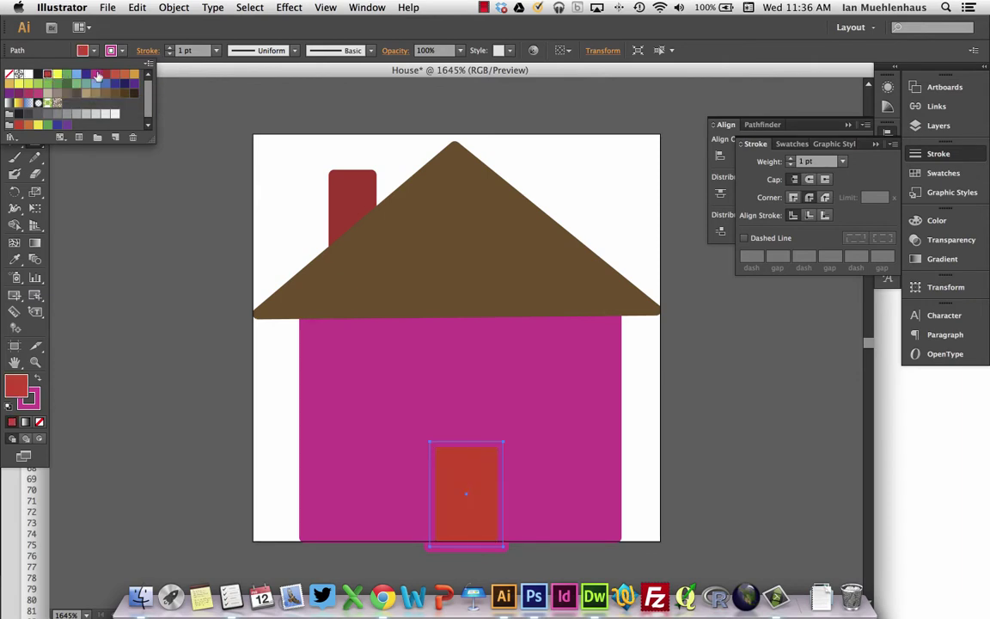
pyautogui.click(86, 76)
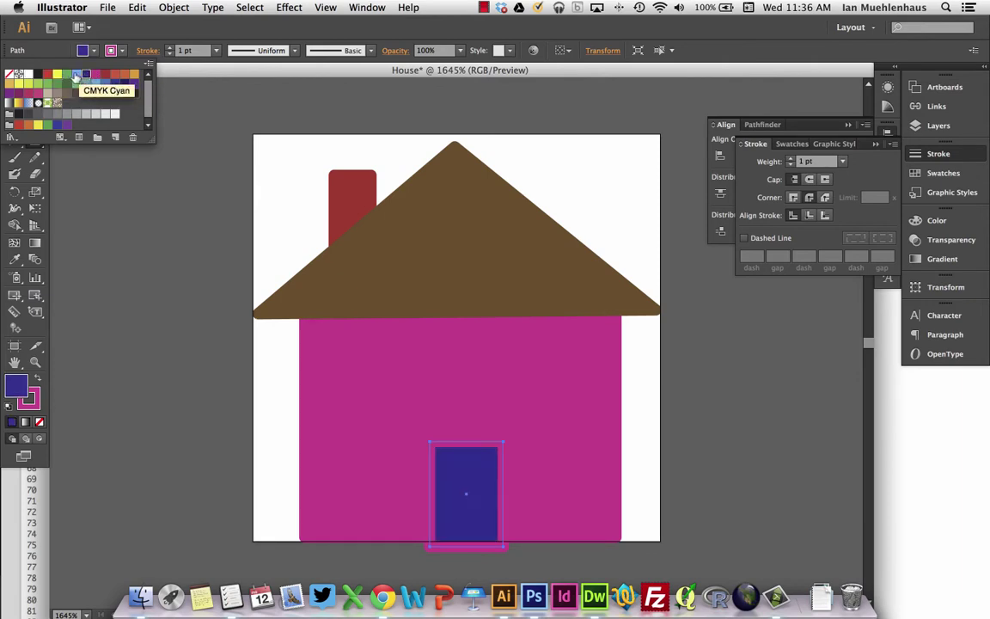
pyautogui.click(77, 75)
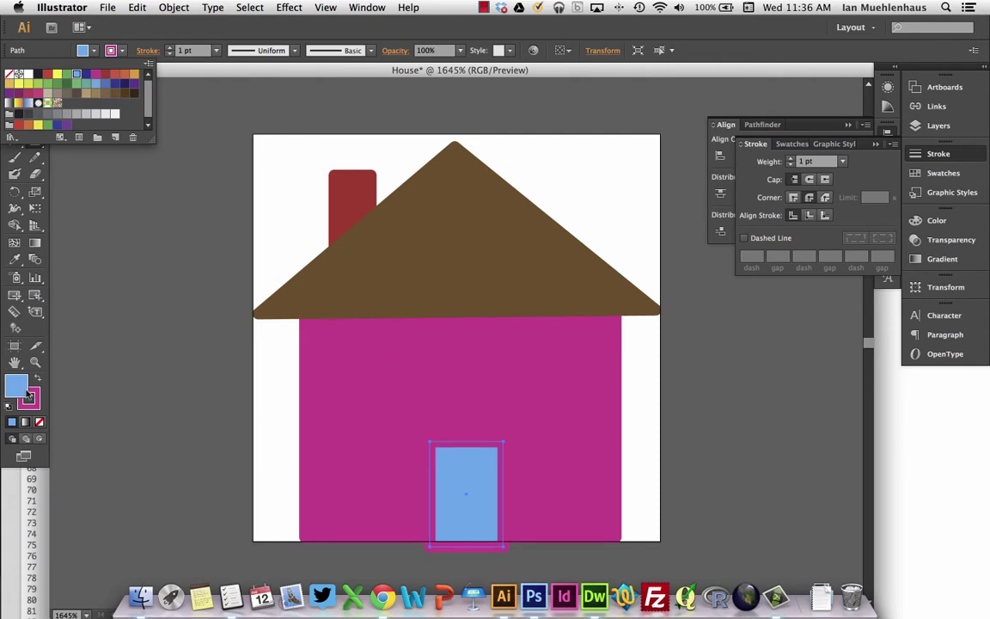
pyautogui.press('Escape')
pyautogui.moveTo(22, 391); pyautogui.dragTo(32, 397)
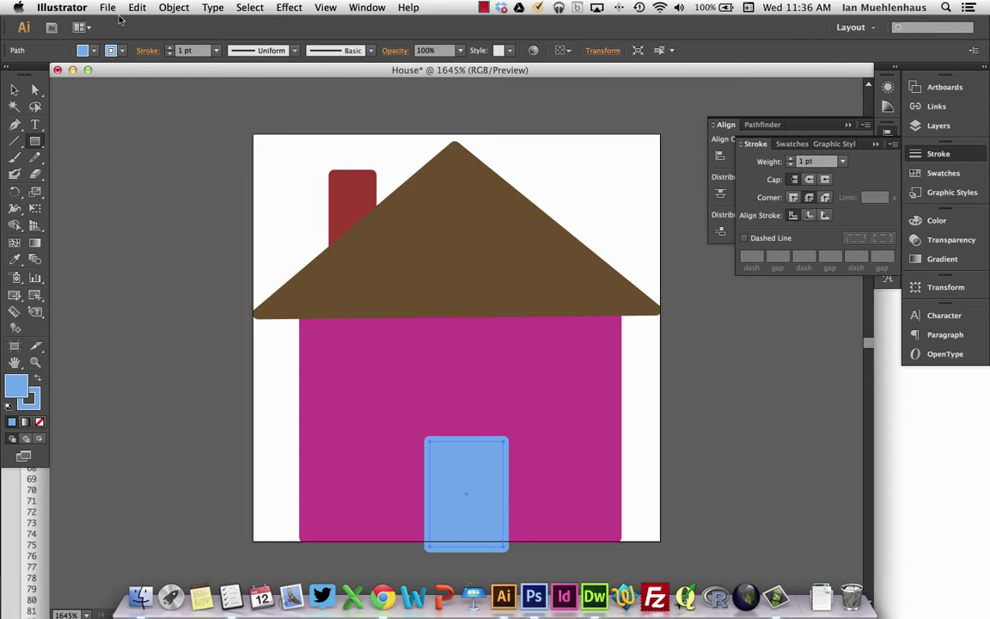
# - Open Save for Web and compare the original preview with the optimized one
pyautogui.click(103, 7)
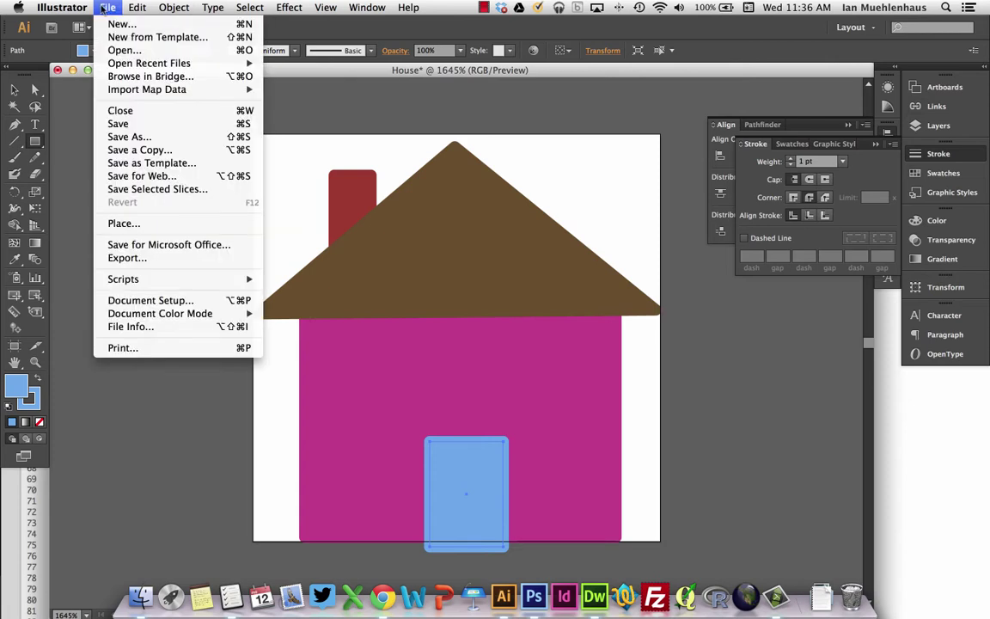
pyautogui.click(161, 179)
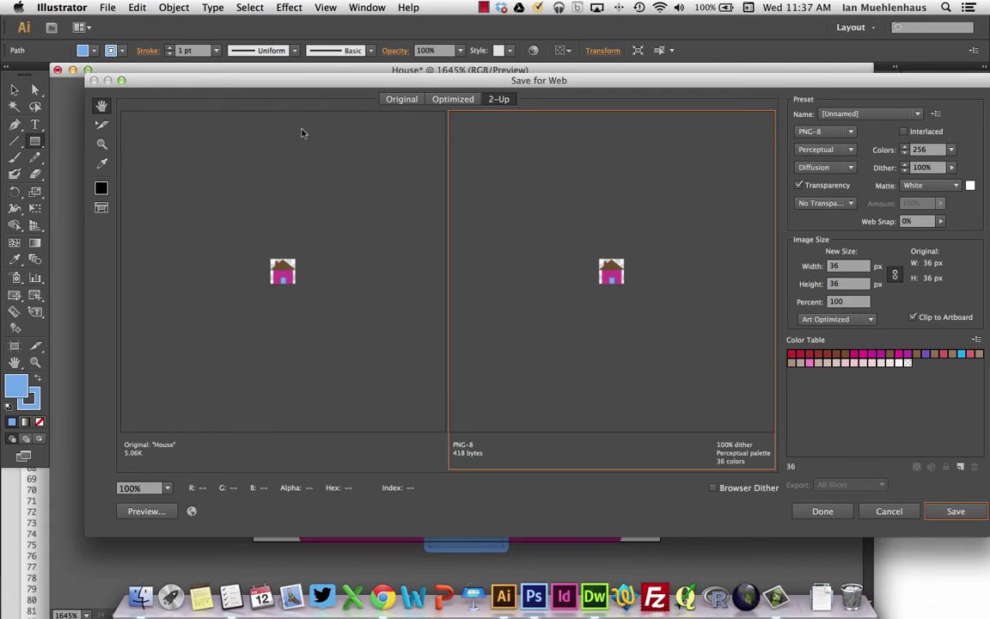
pyautogui.click(290, 216)
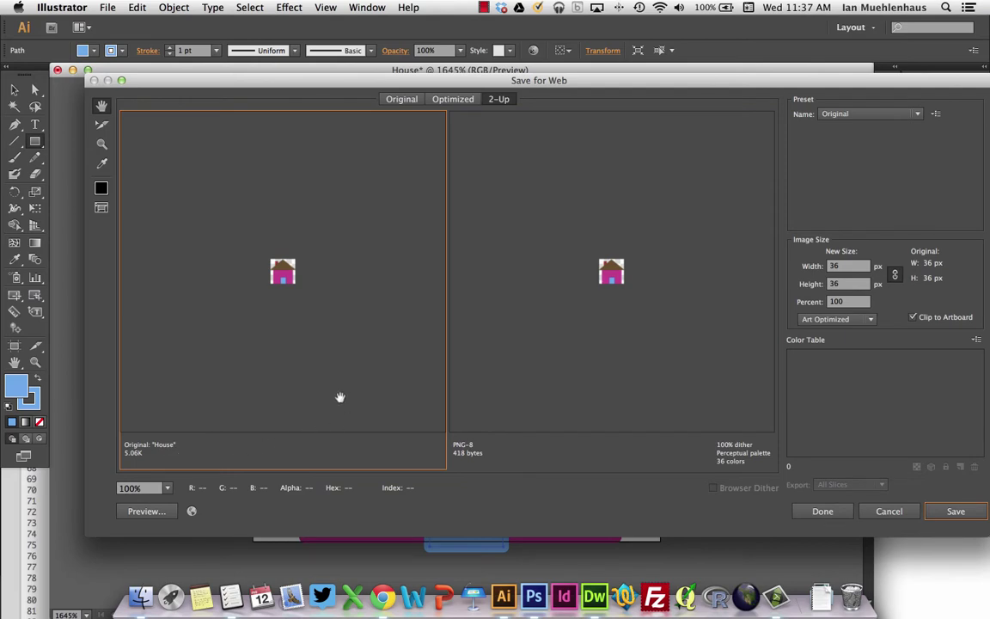
pyautogui.click(651, 317)
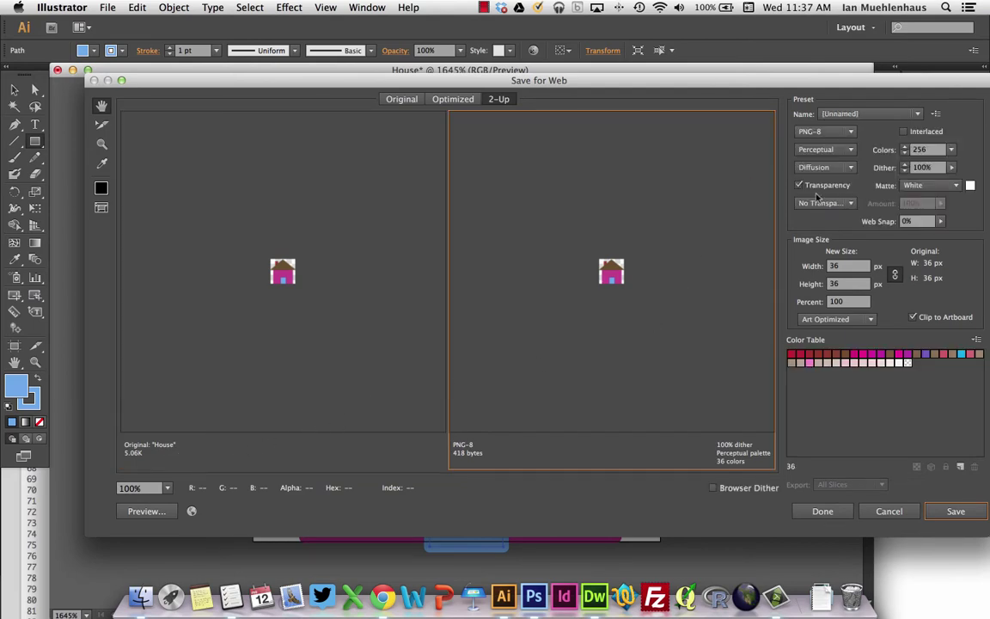
# - Keep PNG-8 output with Transparency on and proceed to save
pyautogui.click(839, 132)
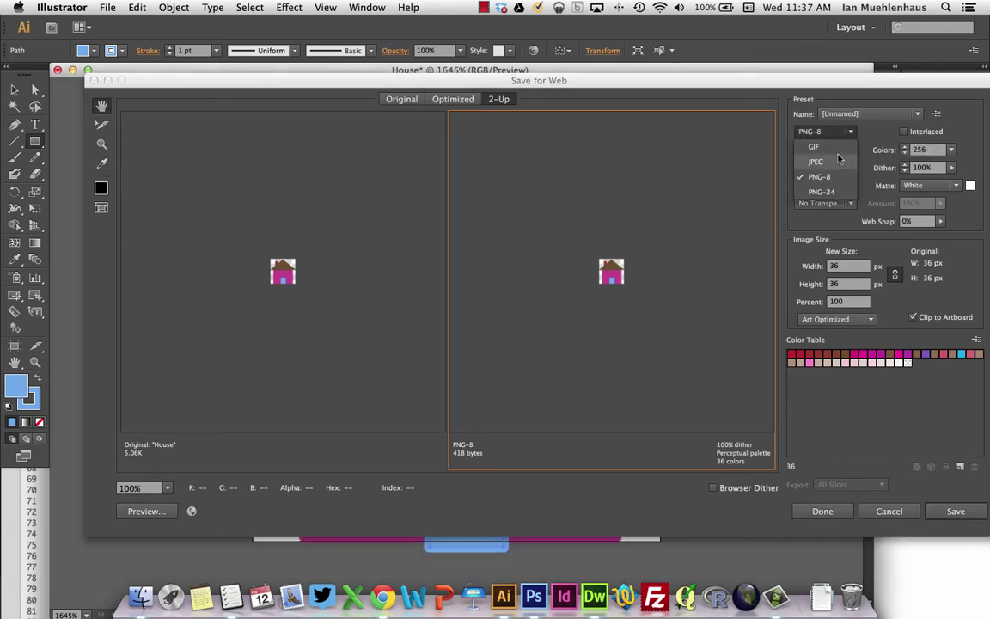
pyautogui.click(825, 176)
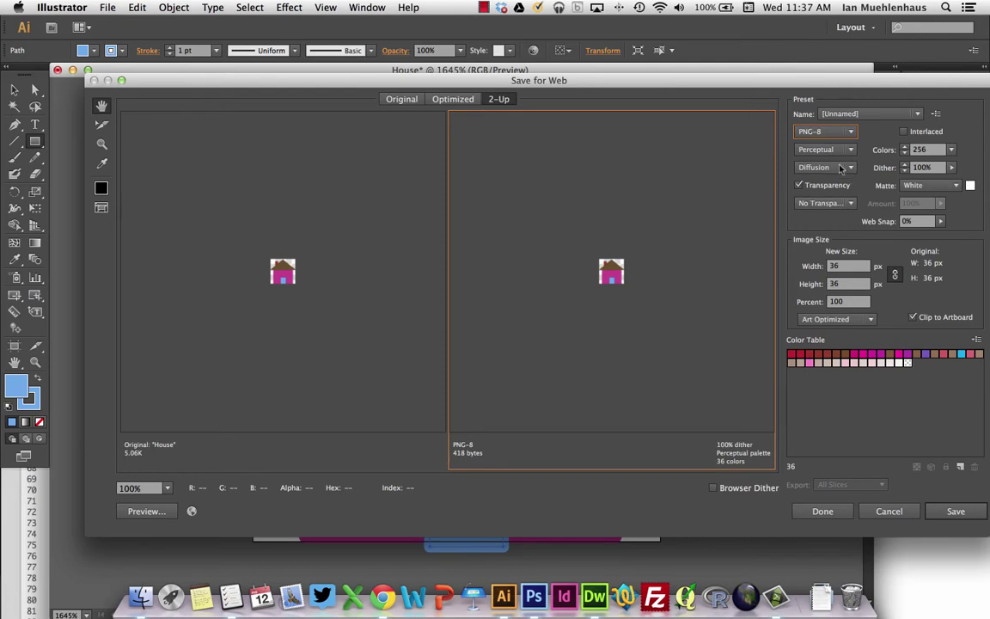
pyautogui.click(807, 188)
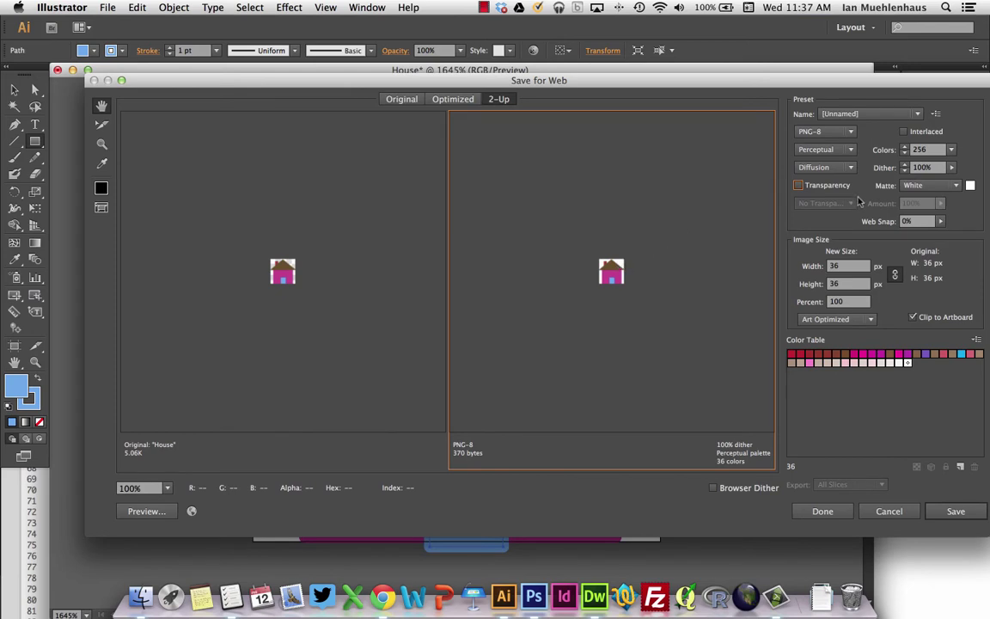
pyautogui.press('super+z')
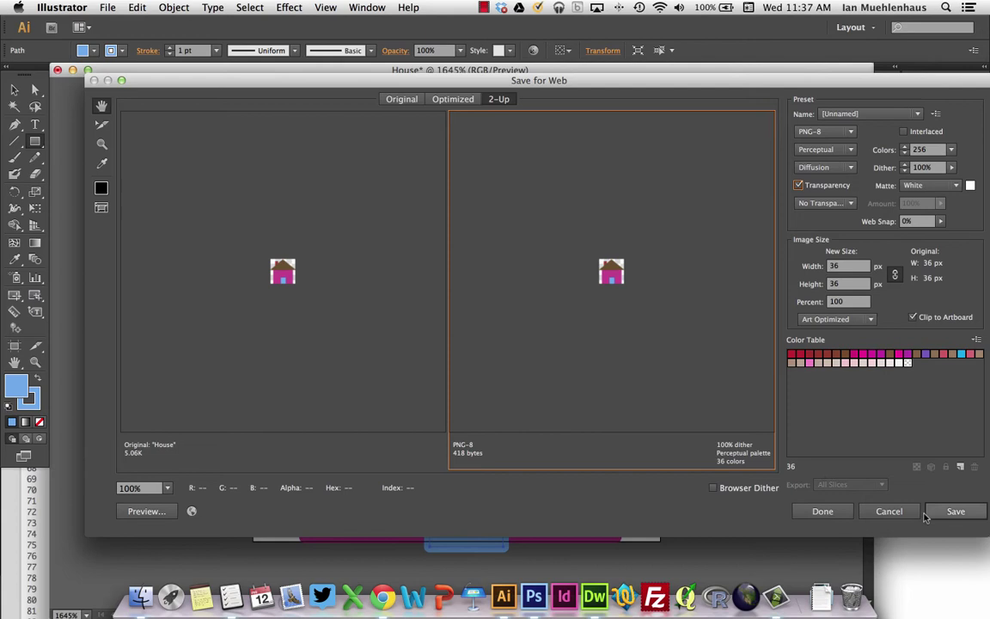
pyautogui.click(956, 511)
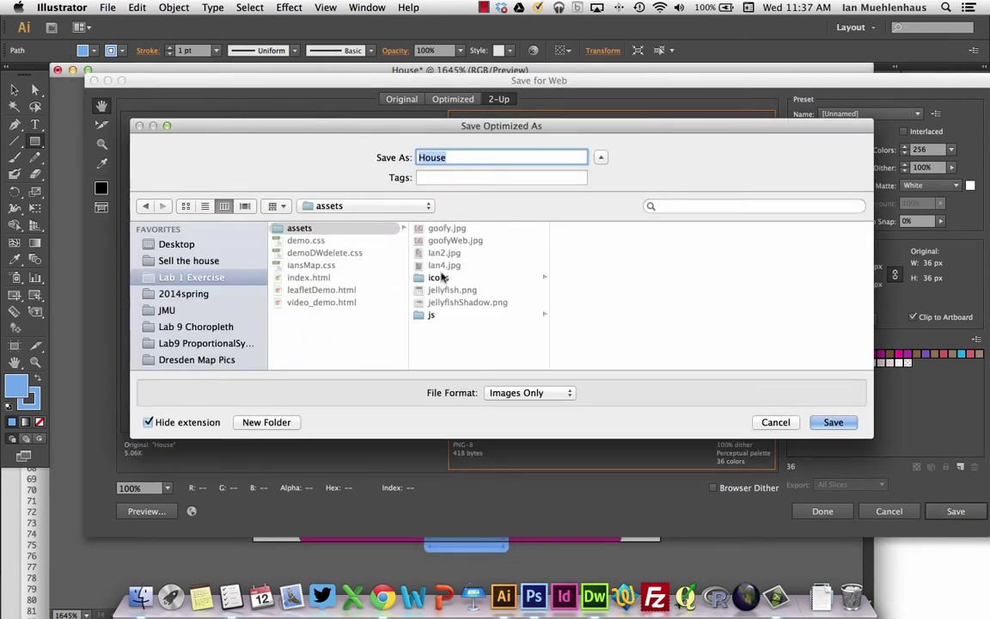
# - Save the optimized image as 'house' in the icons folder
pyautogui.click(512, 278)
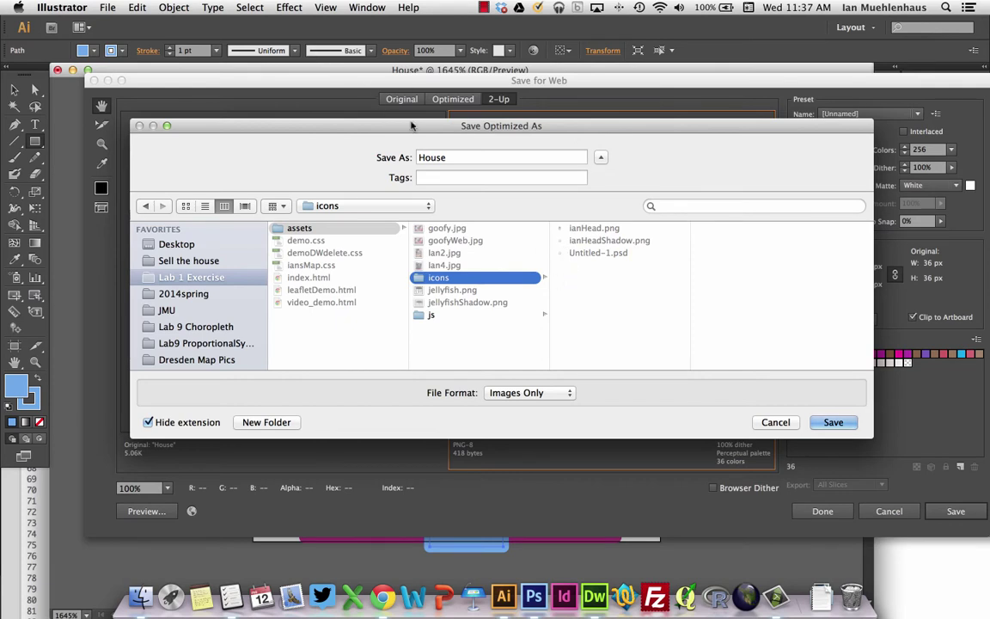
pyautogui.doubleClick(460, 159)
pyautogui.write('house')
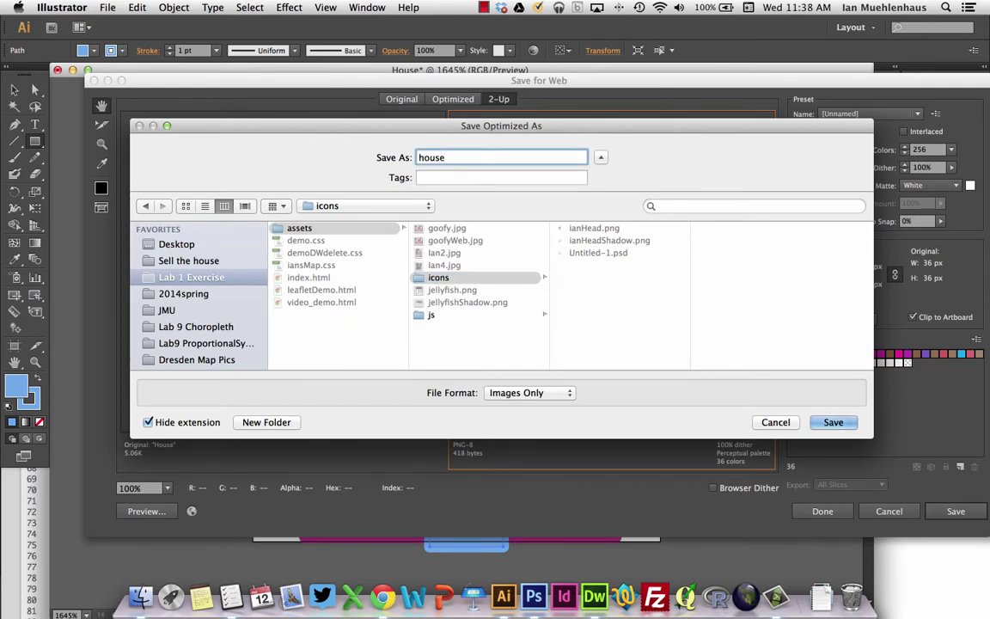
pyautogui.press('Return')
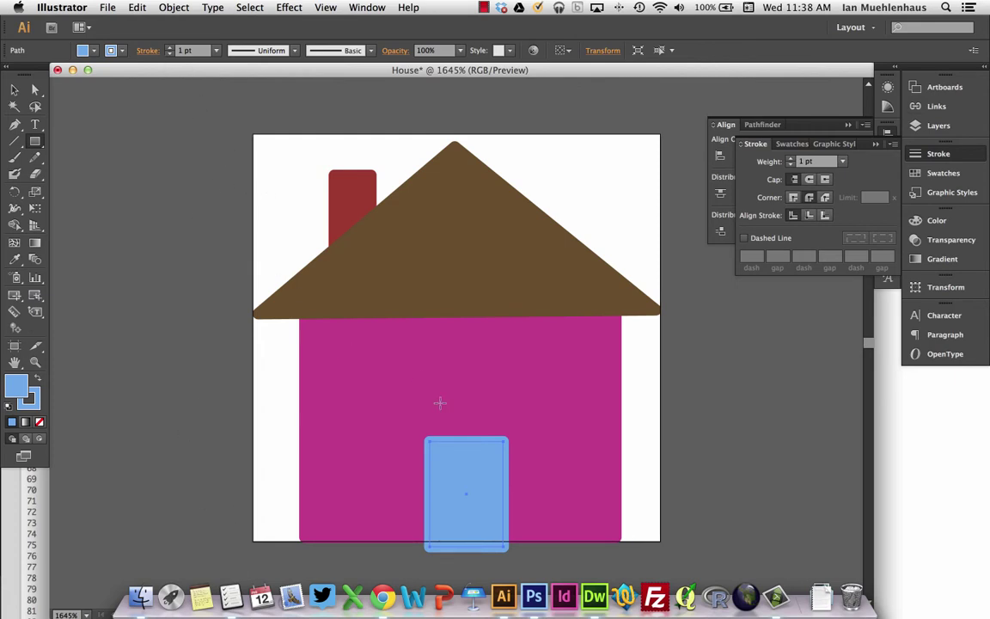
# - In Photoshop, open icons/house.png and zoom in closely on the house image
pyautogui.click(542, 604)
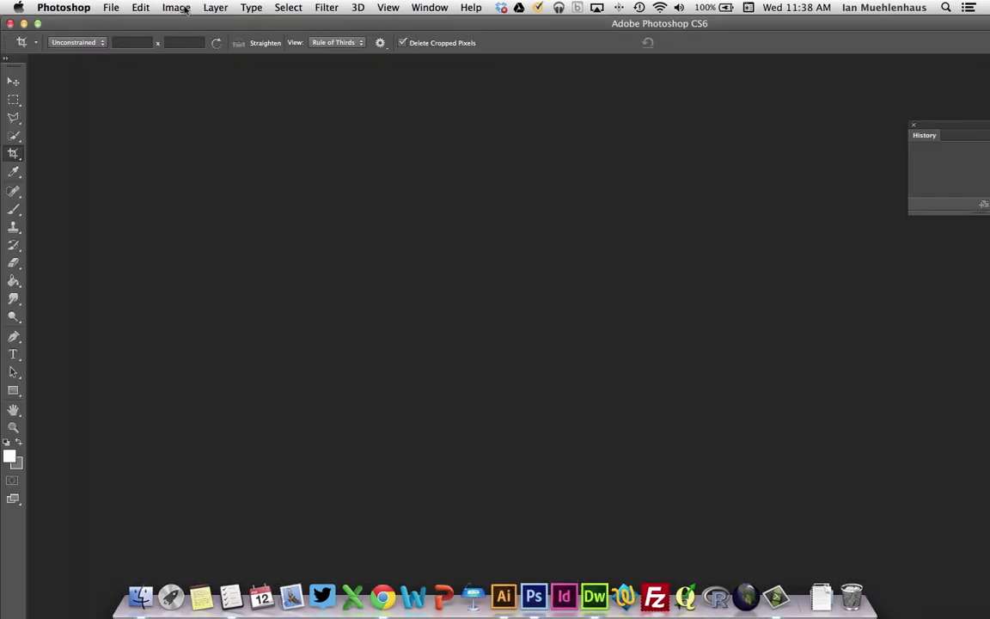
pyautogui.click(111, 7)
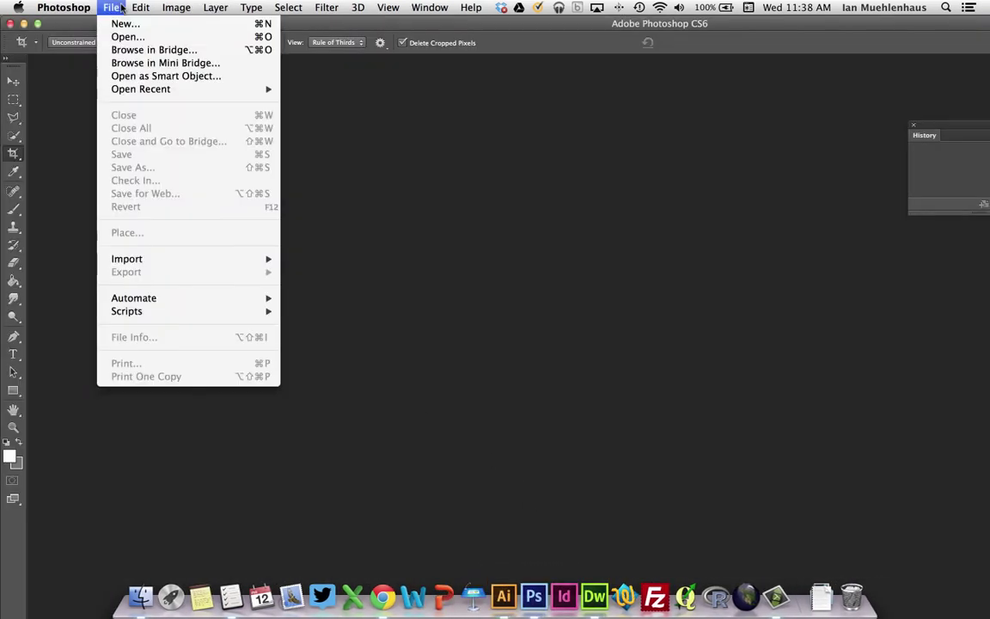
pyautogui.moveTo(163, 97)
pyautogui.click(127, 36)
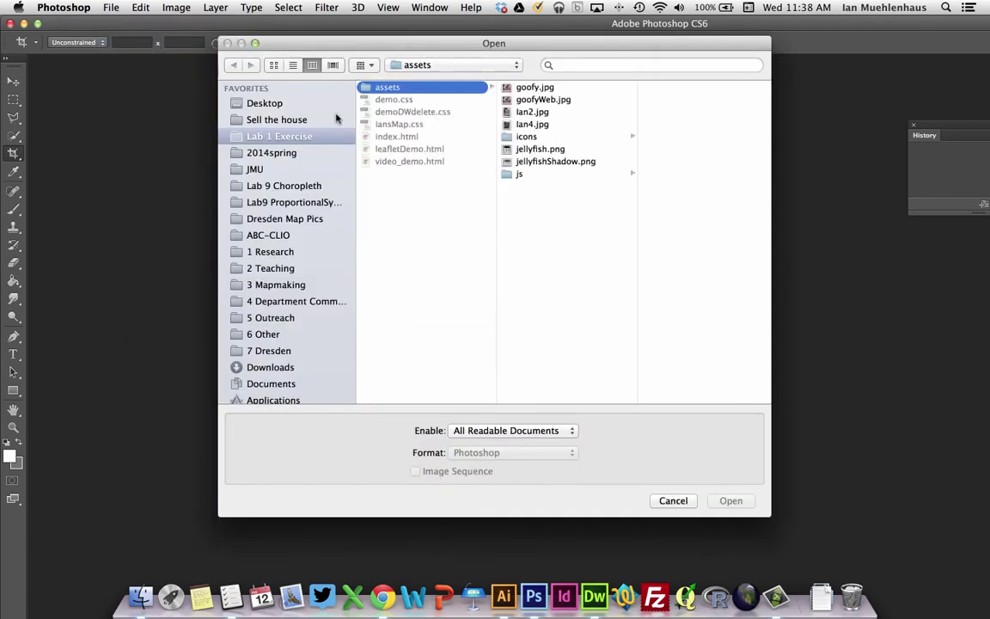
pyautogui.click(522, 139)
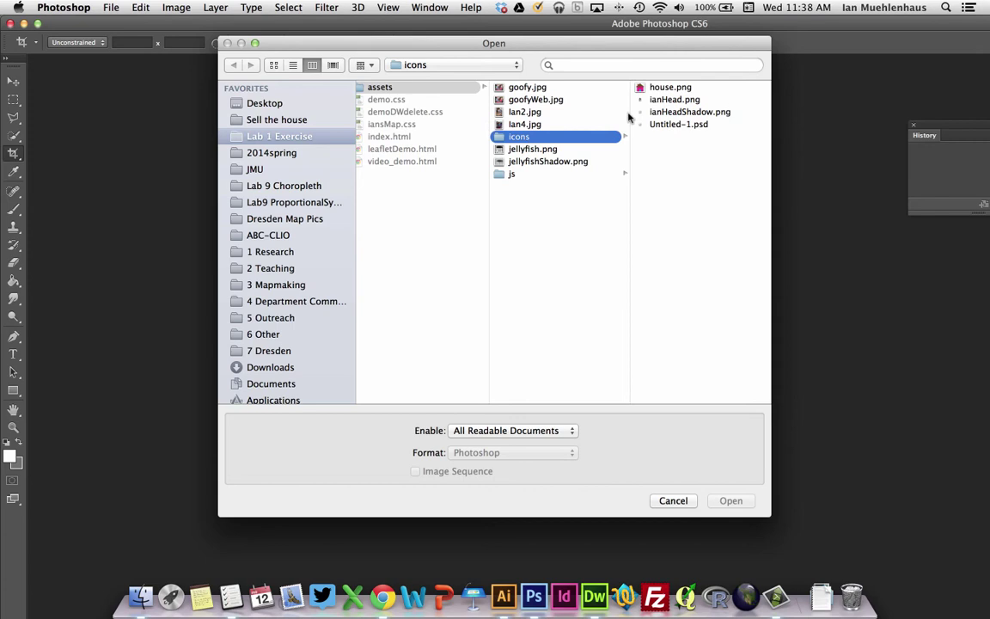
pyautogui.click(662, 88)
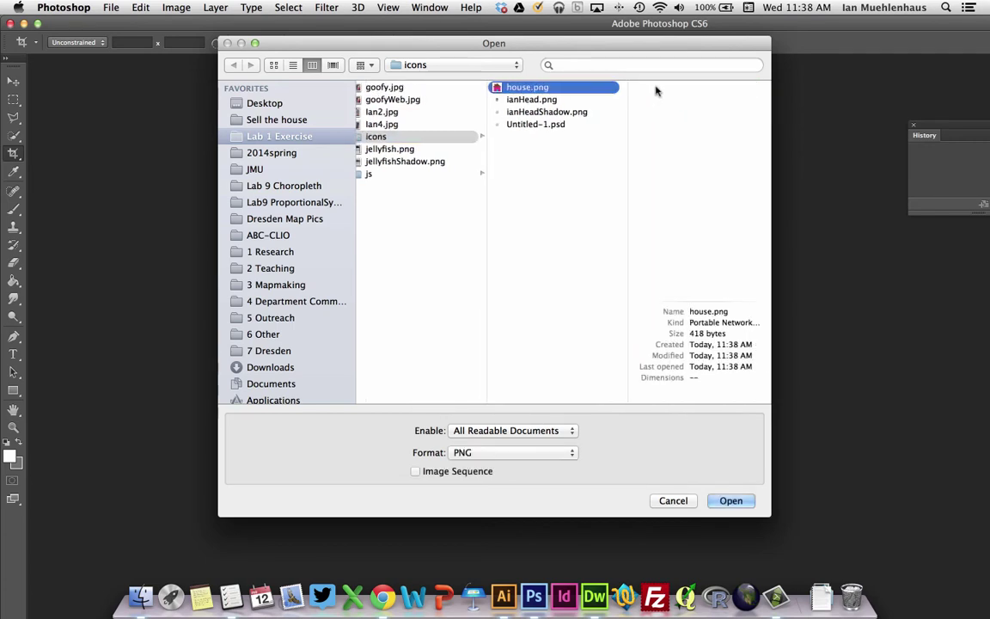
pyautogui.doubleClick(538, 91)
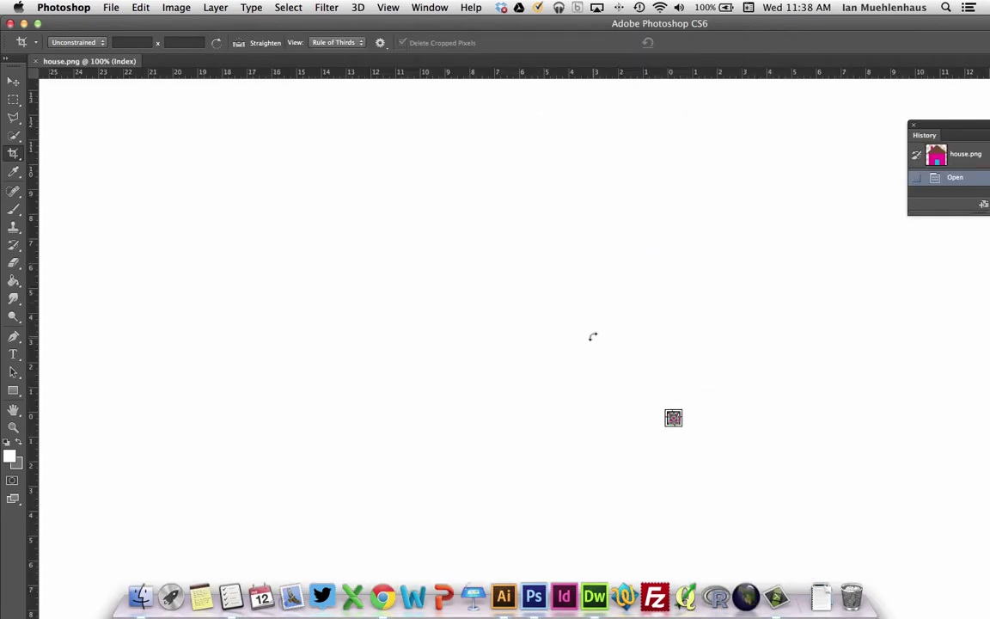
pyautogui.press('z')
pyautogui.moveTo(670, 410); pyautogui.dragTo(674, 411)
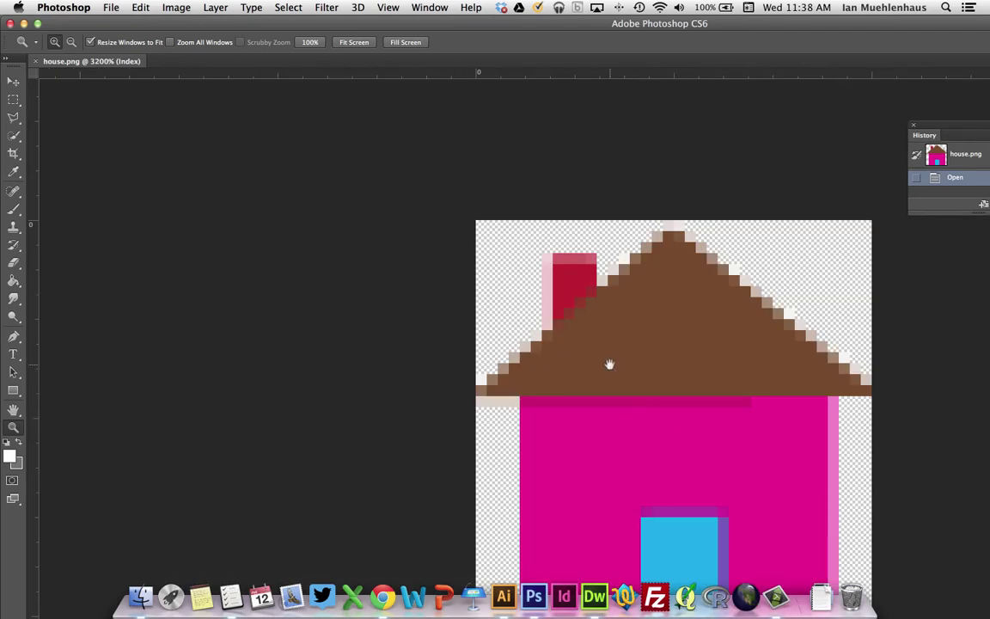
# - Save a copy of the house image as houseShadow.png in the icons folder, accepting the PNG options
pyautogui.click(37, 24)
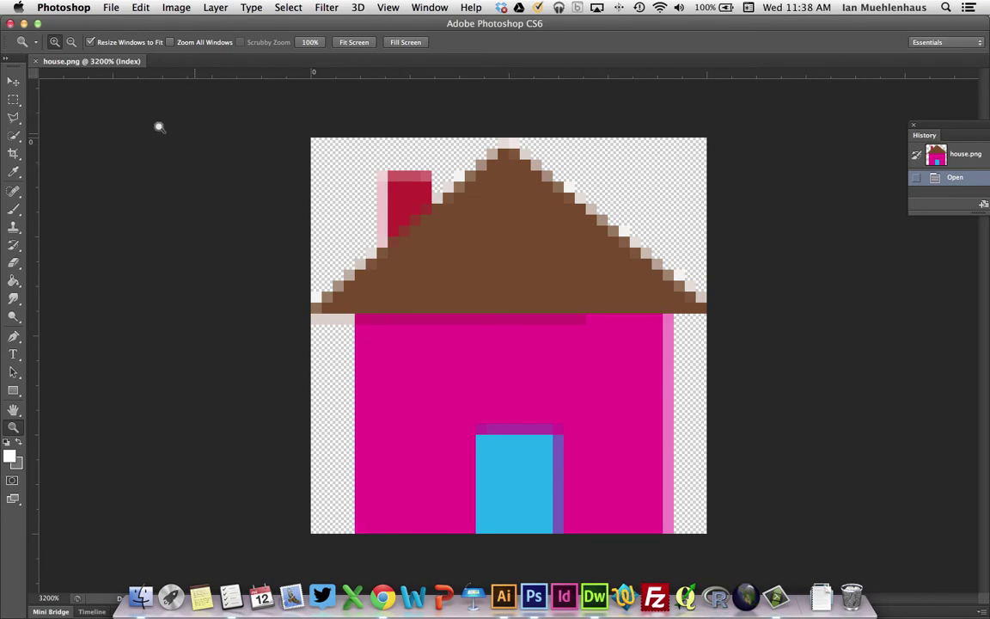
pyautogui.click(112, 7)
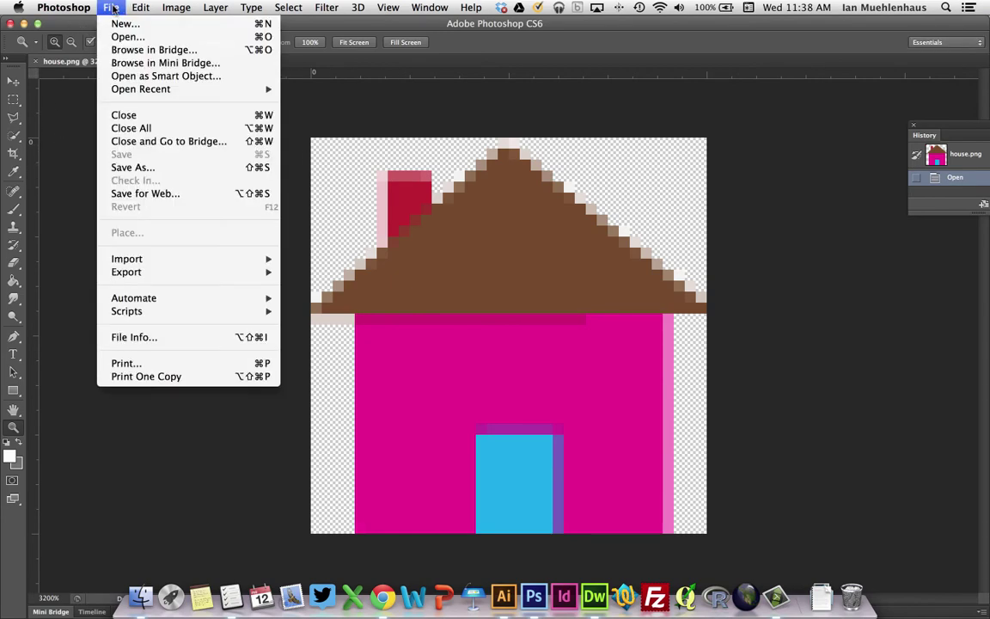
pyautogui.click(178, 168)
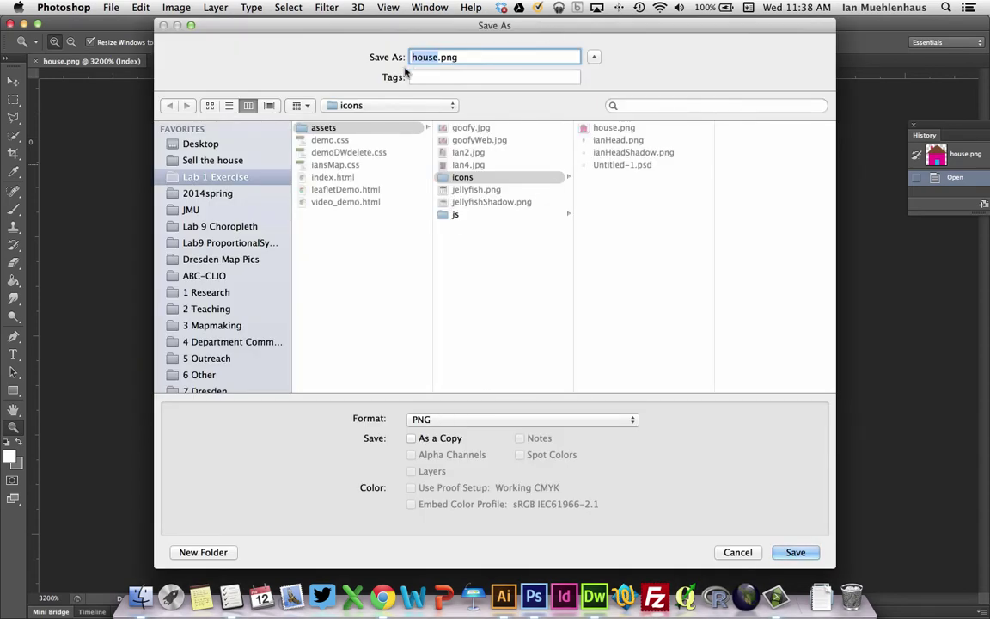
pyautogui.click(441, 57)
pyautogui.write('Shadow')
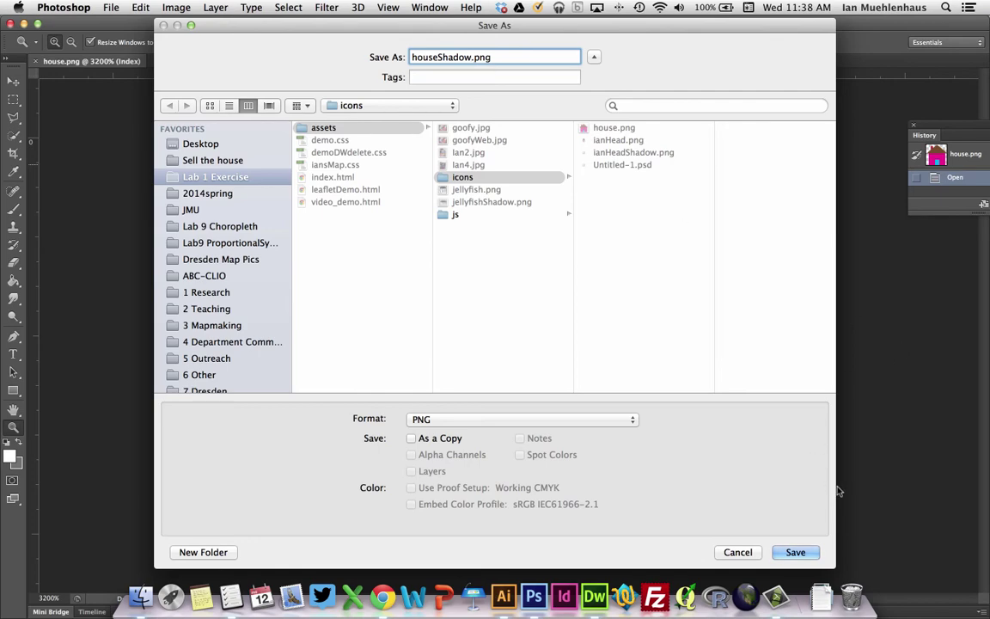
pyautogui.click(808, 553)
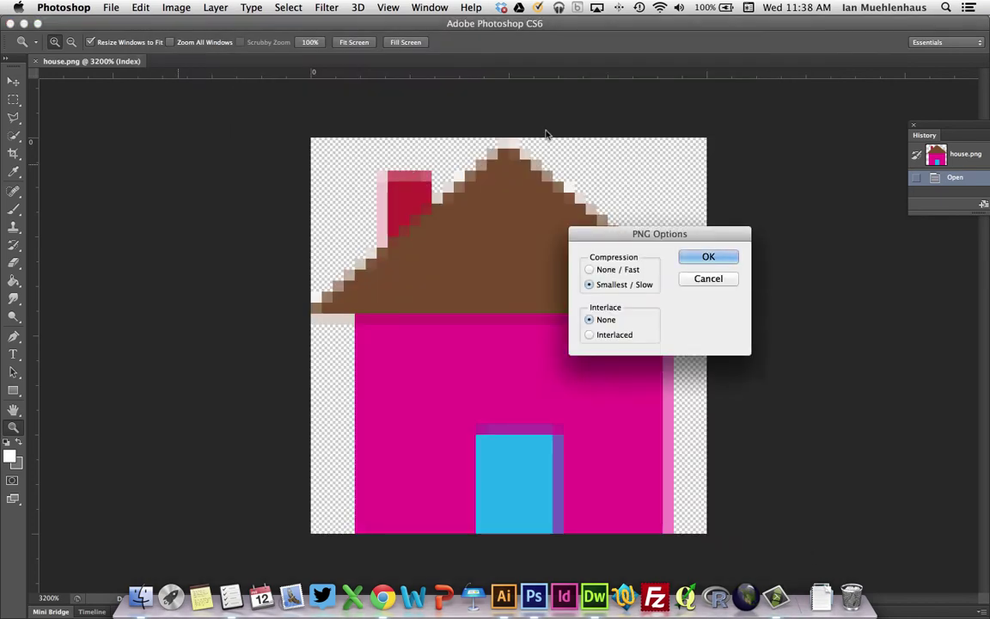
pyautogui.click(707, 257)
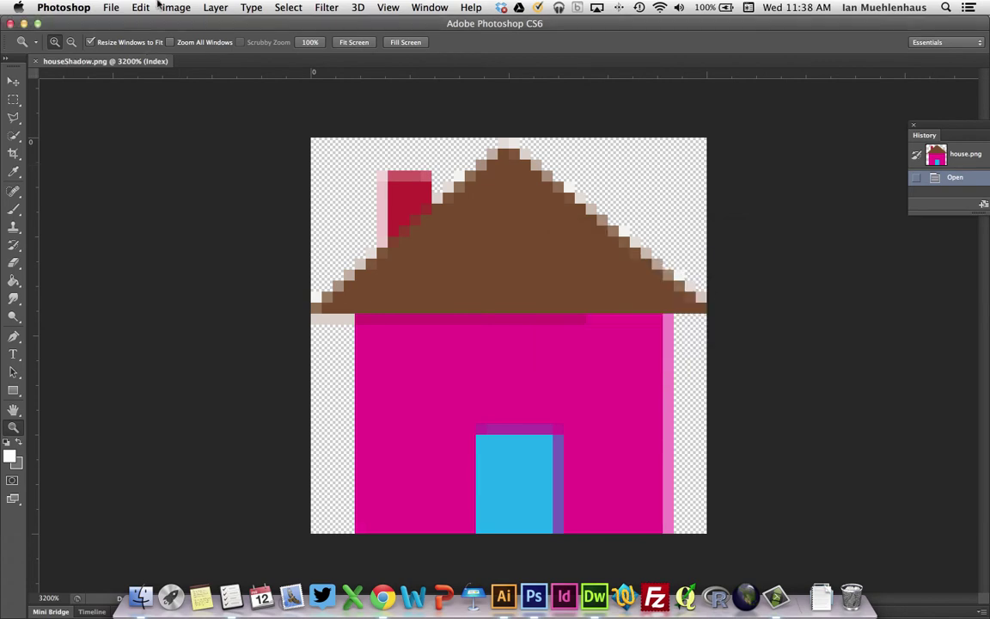
# - Float the History panel beside the image and step between the house.png snapshot and the Open state
pyautogui.click(292, 9)
pyautogui.moveTo(289, 8)
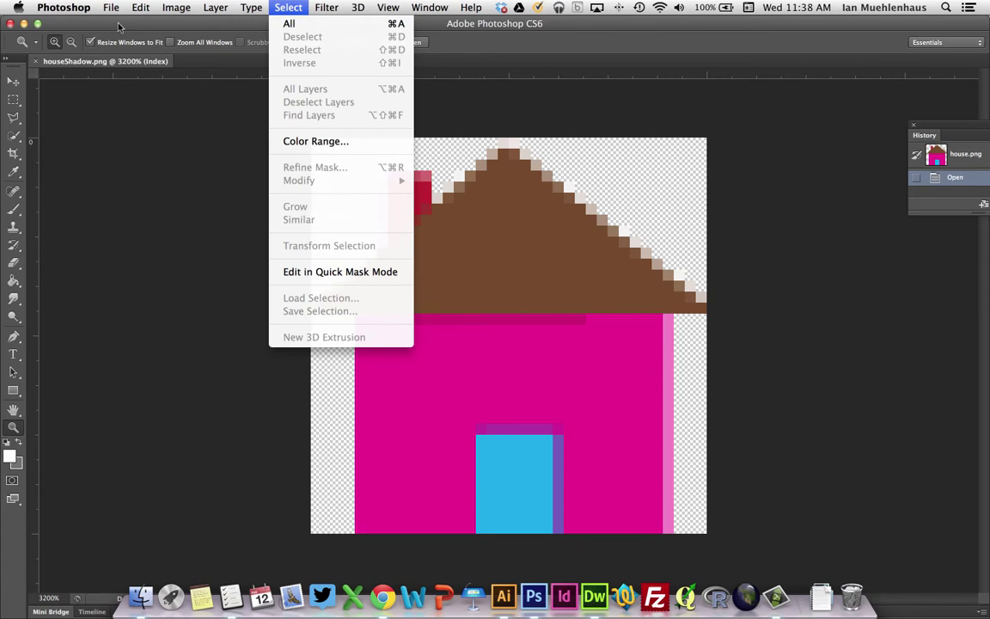
pyautogui.click(84, 30)
pyautogui.press('v')
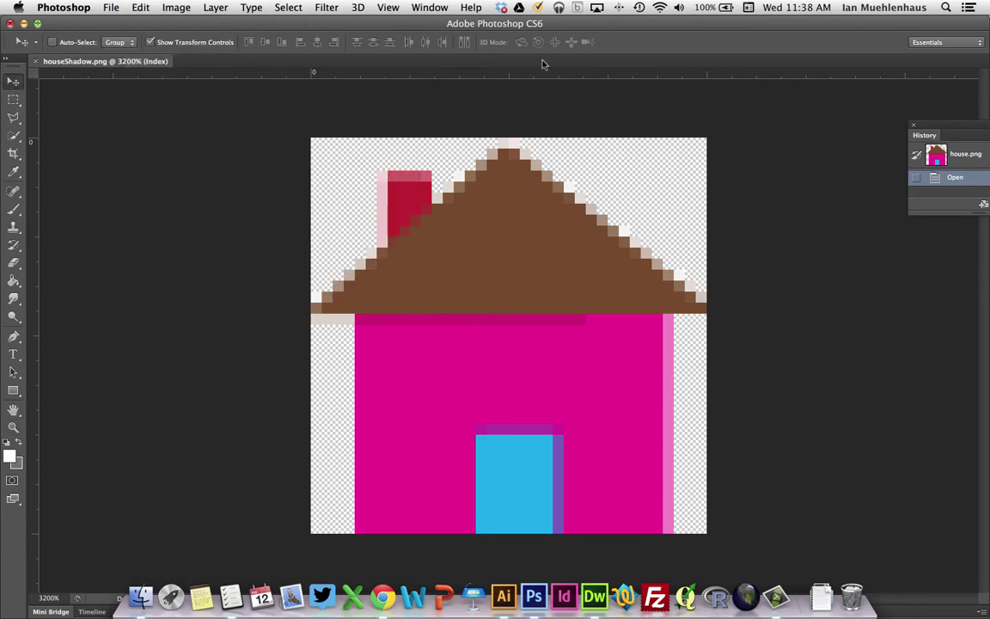
pyautogui.moveTo(954, 135); pyautogui.dragTo(851, 105)
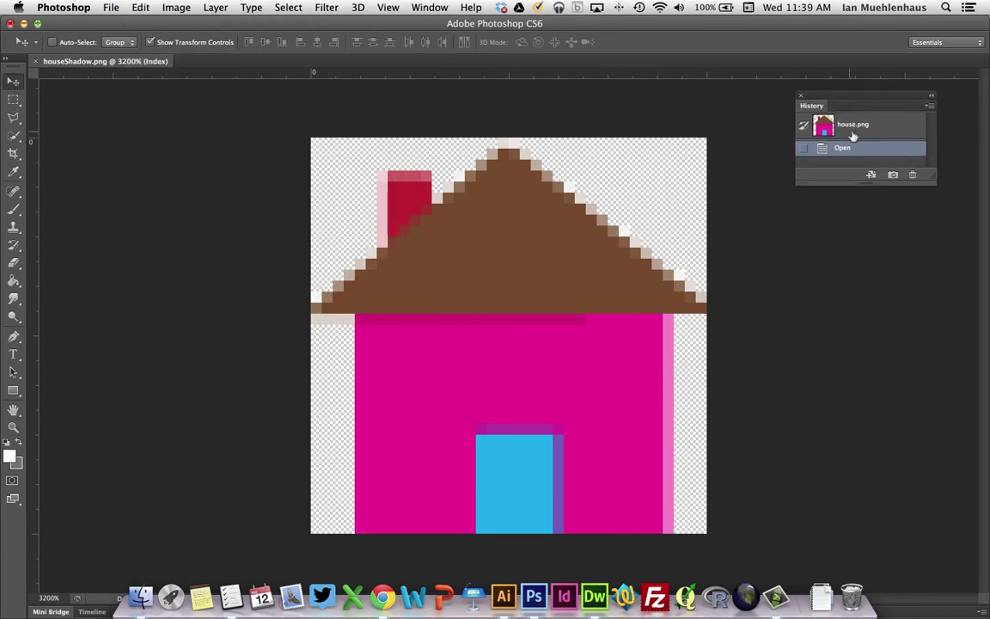
pyautogui.click(860, 125)
pyautogui.click(851, 148)
# - Nudge the house artwork slightly on the canvas and bring Camtasia to the front
pyautogui.click(327, 7)
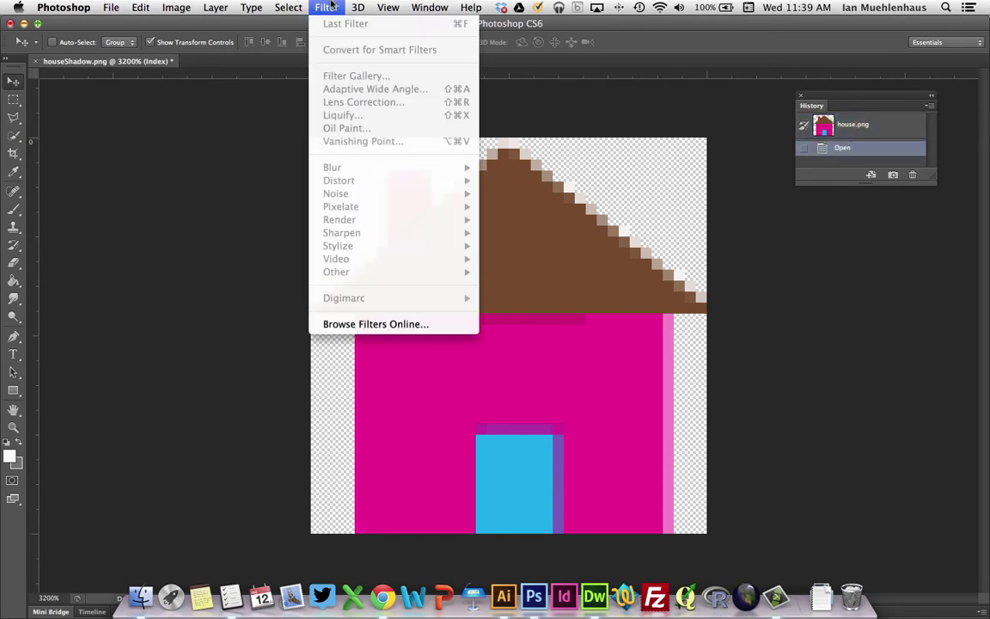
pyautogui.click(328, 7)
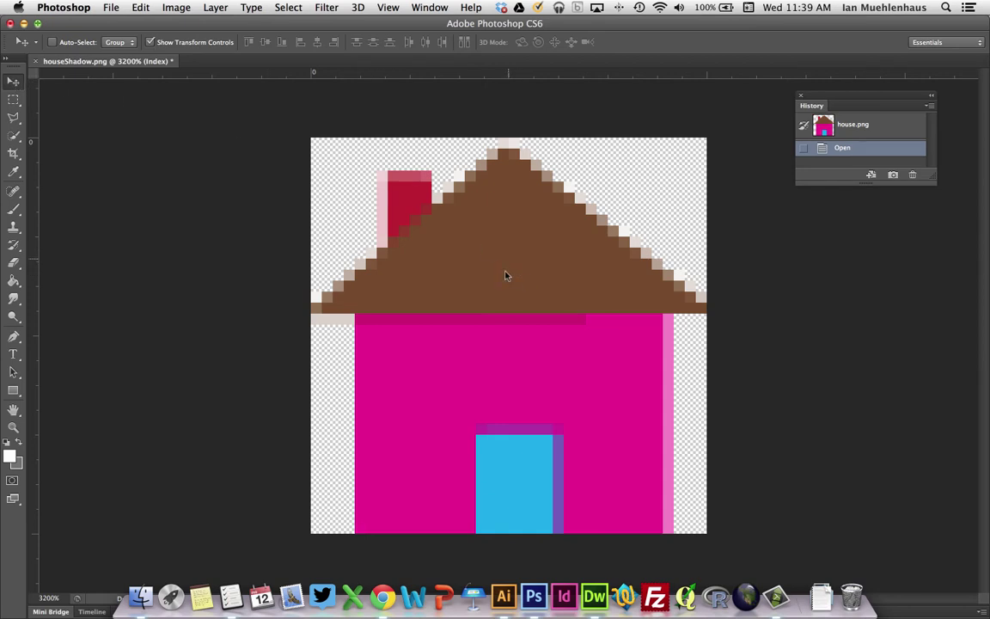
pyautogui.moveTo(507, 274)
pyautogui.mouseDown()
pyautogui.moveTo(482, 258)
pyautogui.moveTo(497, 263)
pyautogui.moveTo(496, 279)
pyautogui.moveTo(506, 265)
pyautogui.moveTo(504, 279)
pyautogui.moveTo(515, 274)
pyautogui.mouseUp()
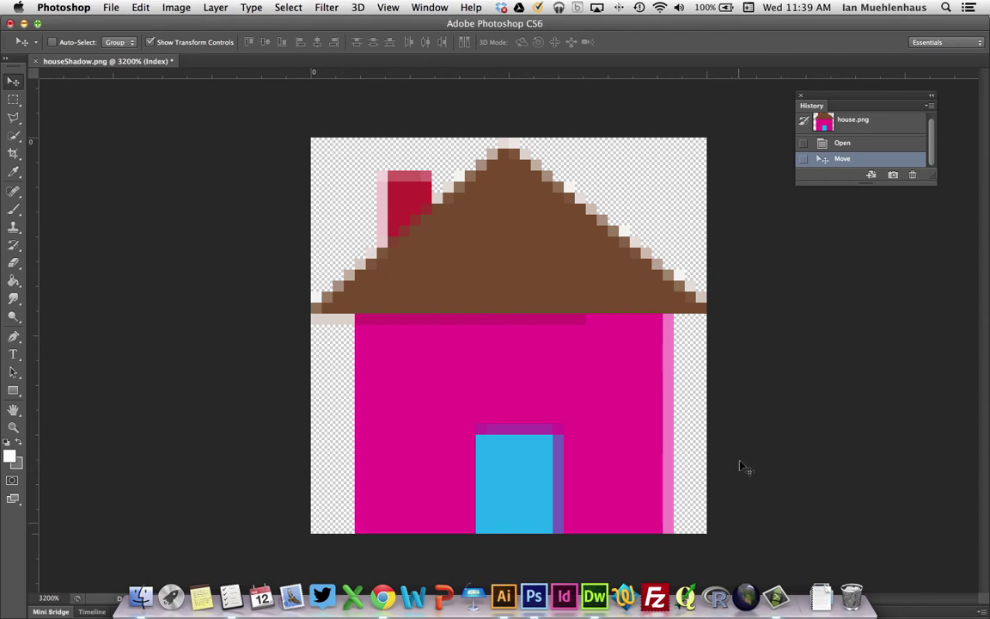
pyautogui.click(776, 595)
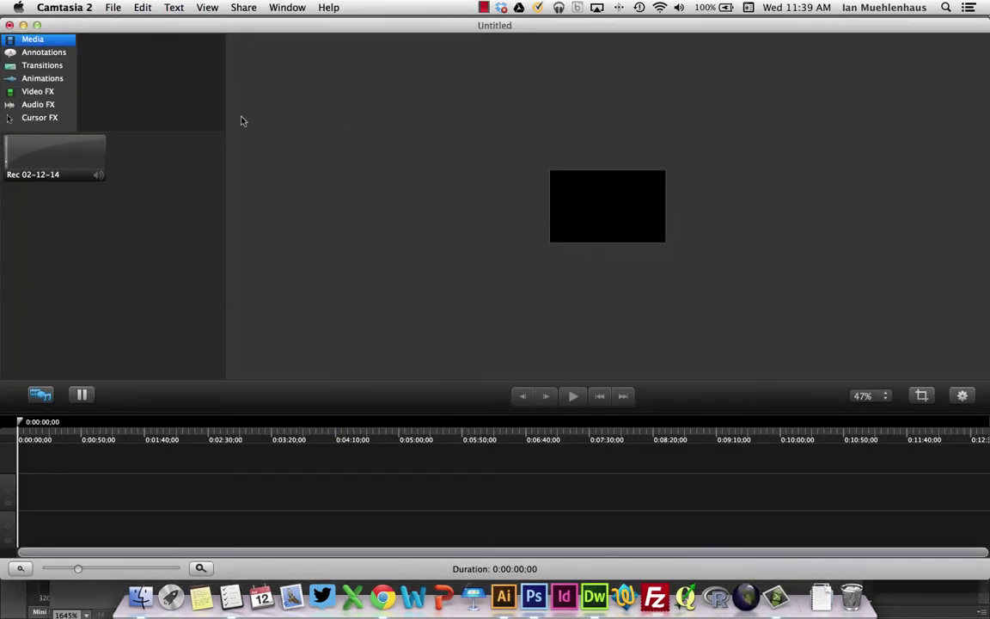
# - Pause the ongoing Camtasia screen recording from the menu-bar recorder
pyautogui.click(62, 177)
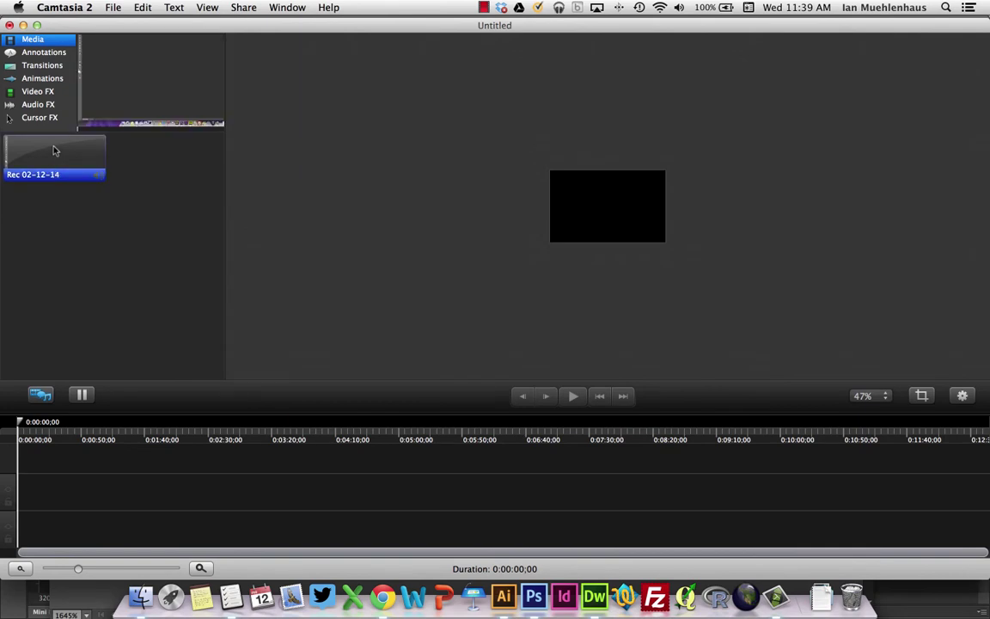
pyautogui.click(150, 299)
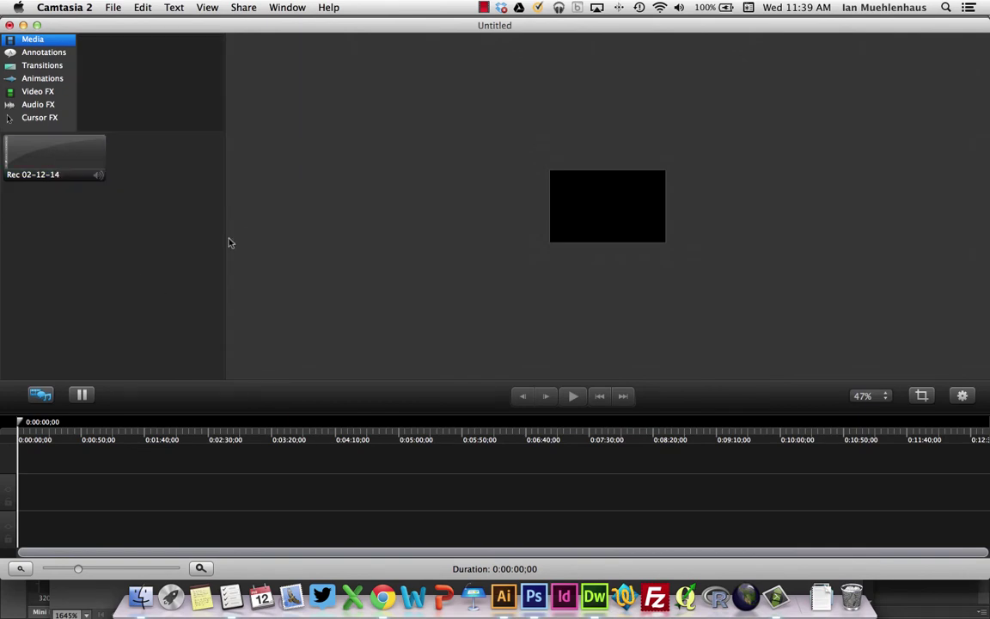
pyautogui.click(483, 8)
pyautogui.click(495, 37)
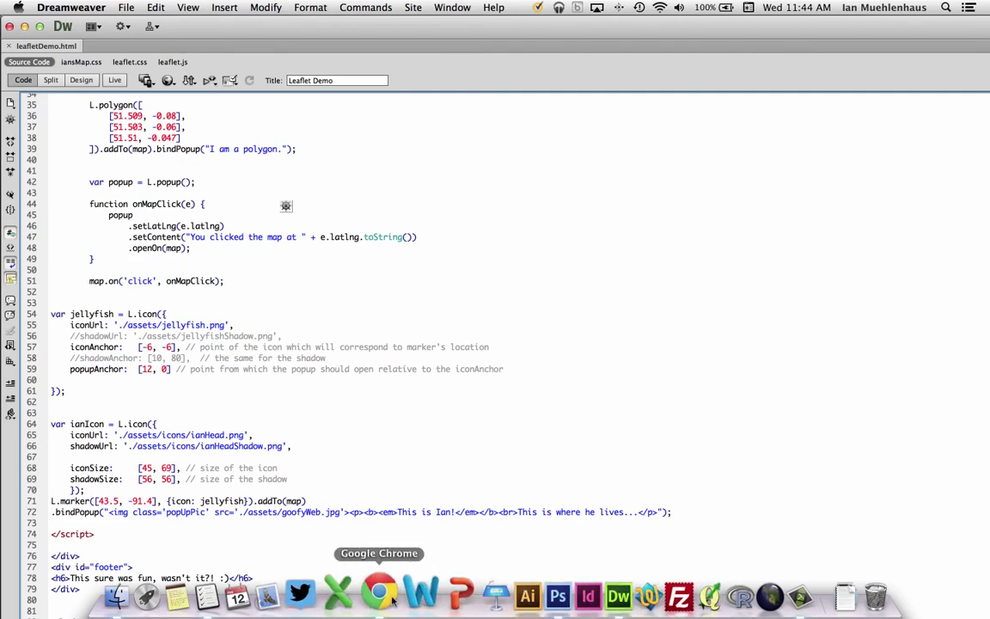
# - Glance at the Leaflet map in Chrome, minimise the browser, and return to Photoshop
pyautogui.click(391, 599)
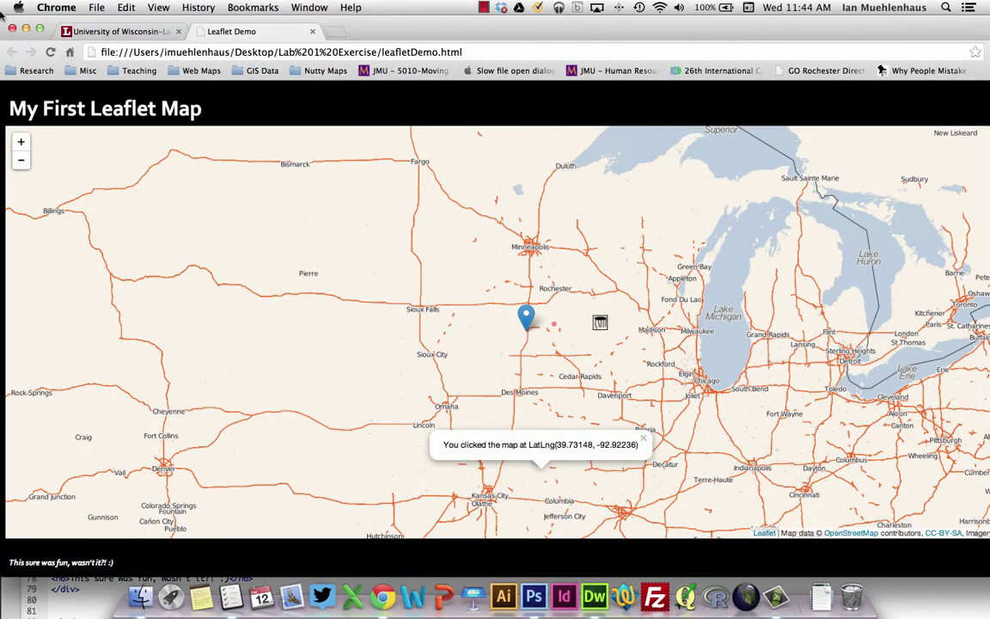
pyautogui.click(26, 30)
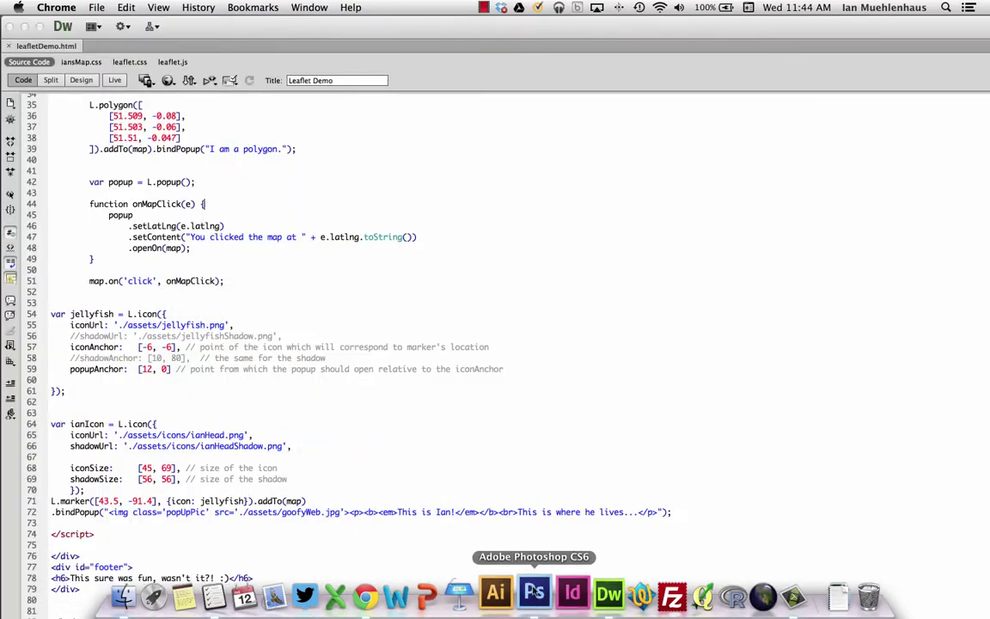
pyautogui.click(533, 593)
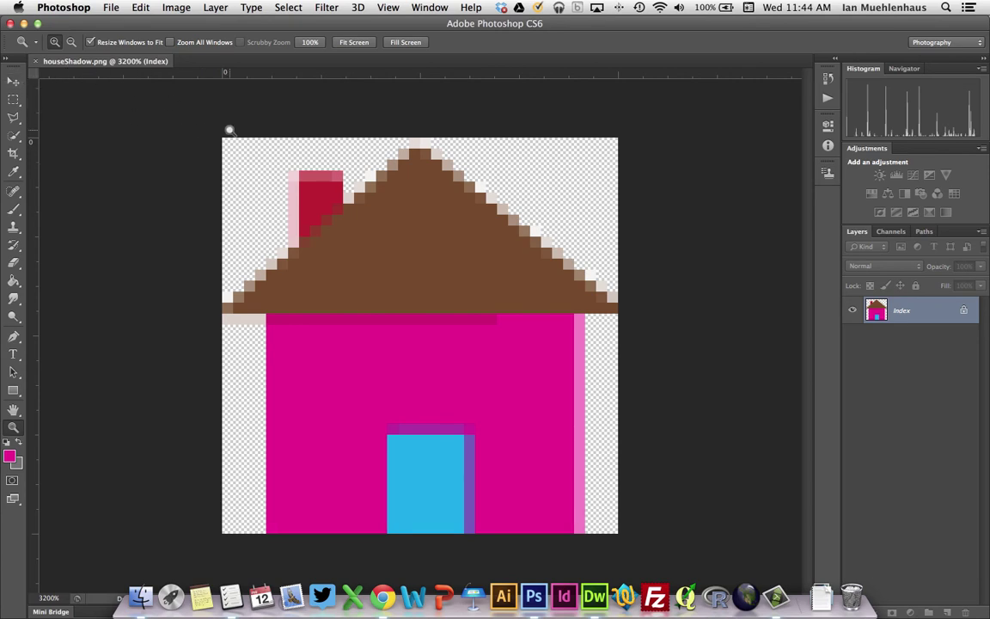
# - Switch houseShadow.png to Grayscale mode from the Image > Mode menu
pyautogui.click(177, 7)
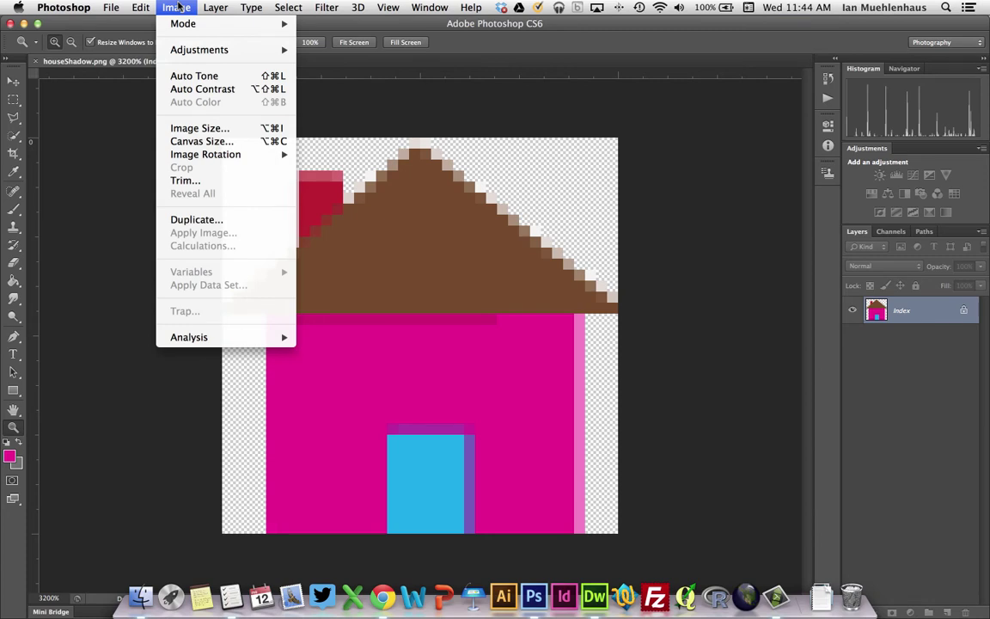
pyautogui.moveTo(190, 54)
pyautogui.moveTo(190, 28)
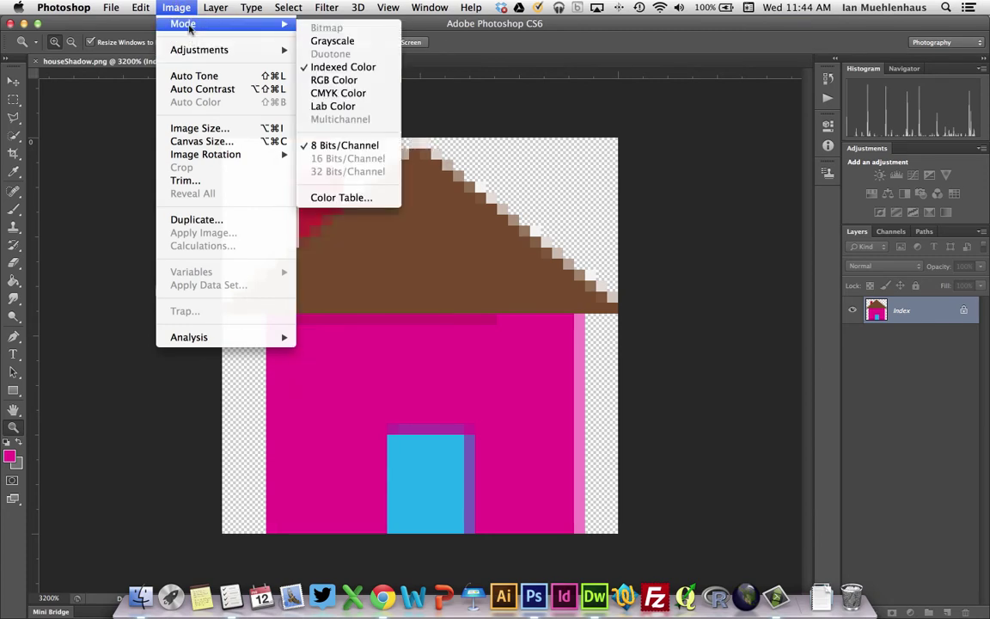
pyautogui.click(332, 41)
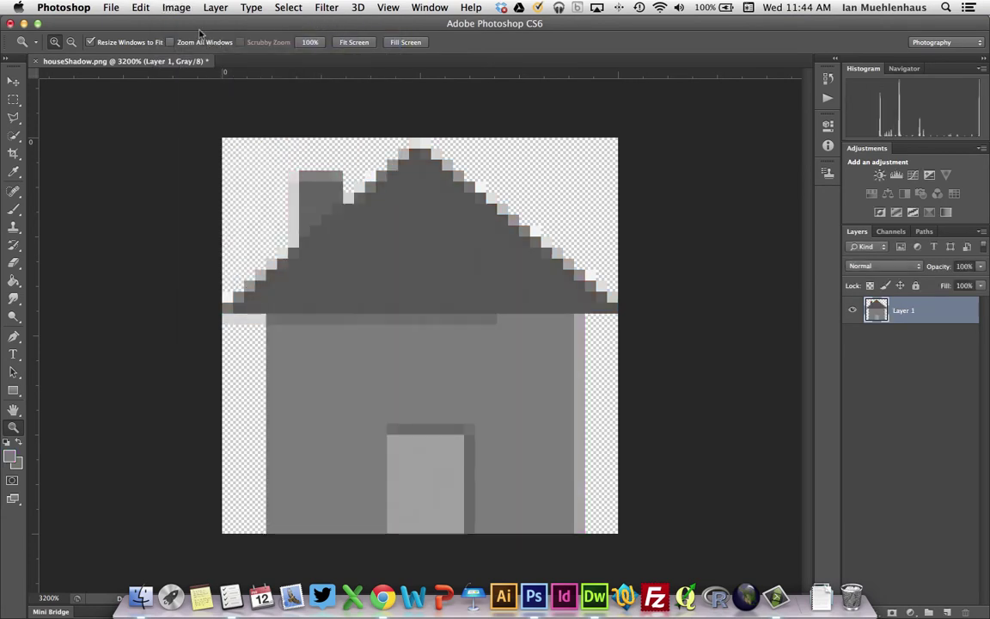
pyautogui.click(175, 9)
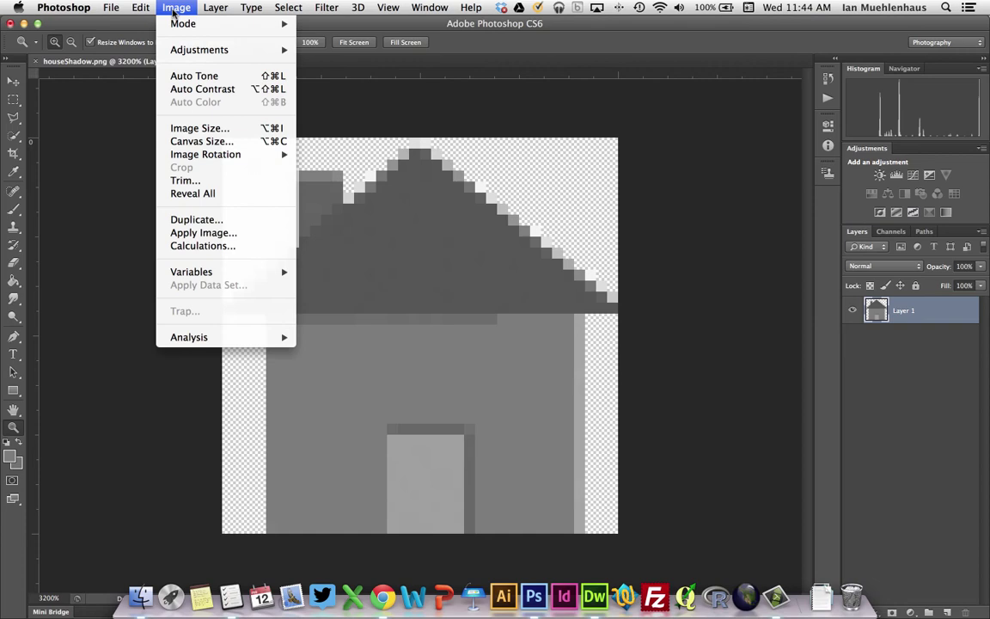
# - Apply Levels with input 153/0.44/255 and output 26–95 to darken the house
pyautogui.moveTo(189, 49)
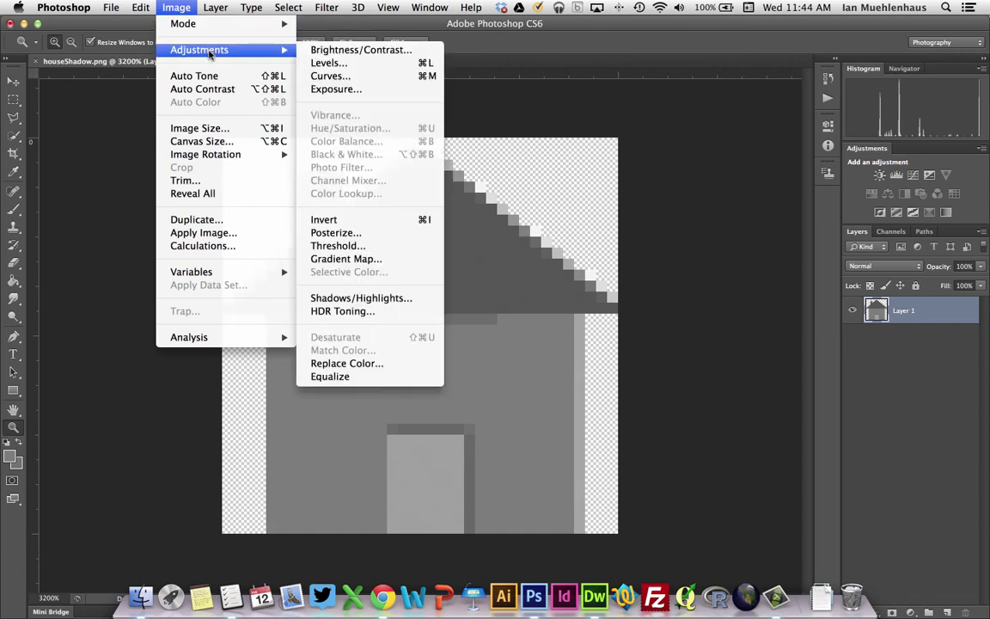
pyautogui.click(322, 63)
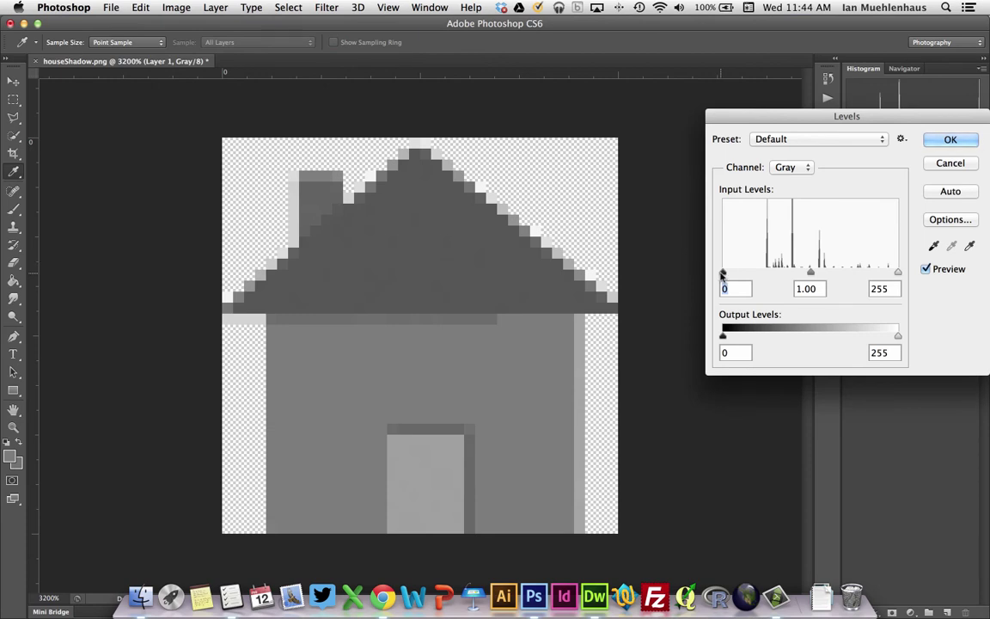
pyautogui.moveTo(723, 337); pyautogui.dragTo(775, 338)
pyautogui.moveTo(897, 336); pyautogui.dragTo(864, 337)
pyautogui.moveTo(723, 274); pyautogui.dragTo(779, 273)
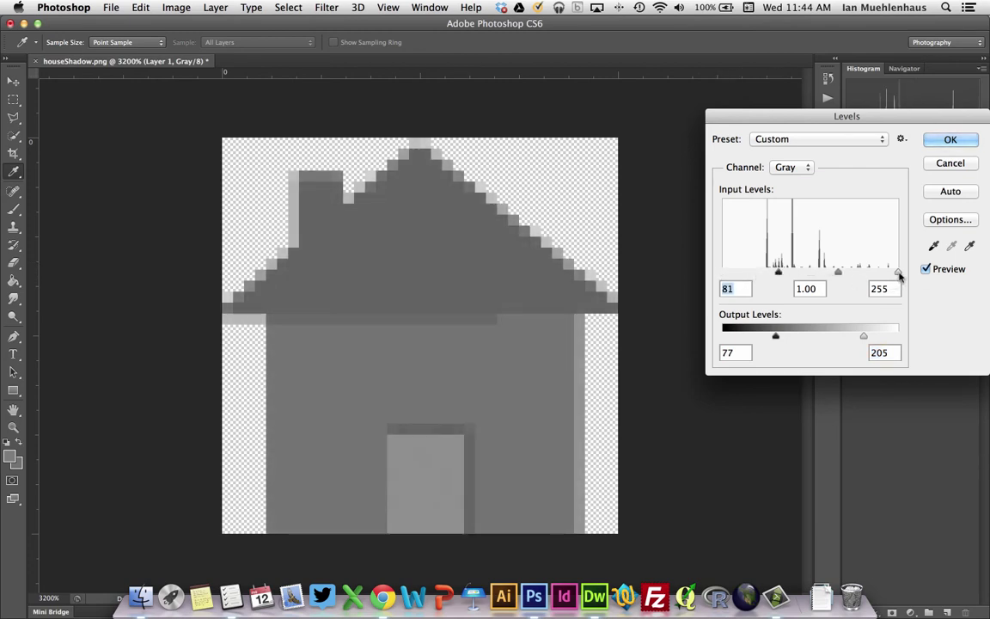
pyautogui.moveTo(899, 273); pyautogui.dragTo(800, 273)
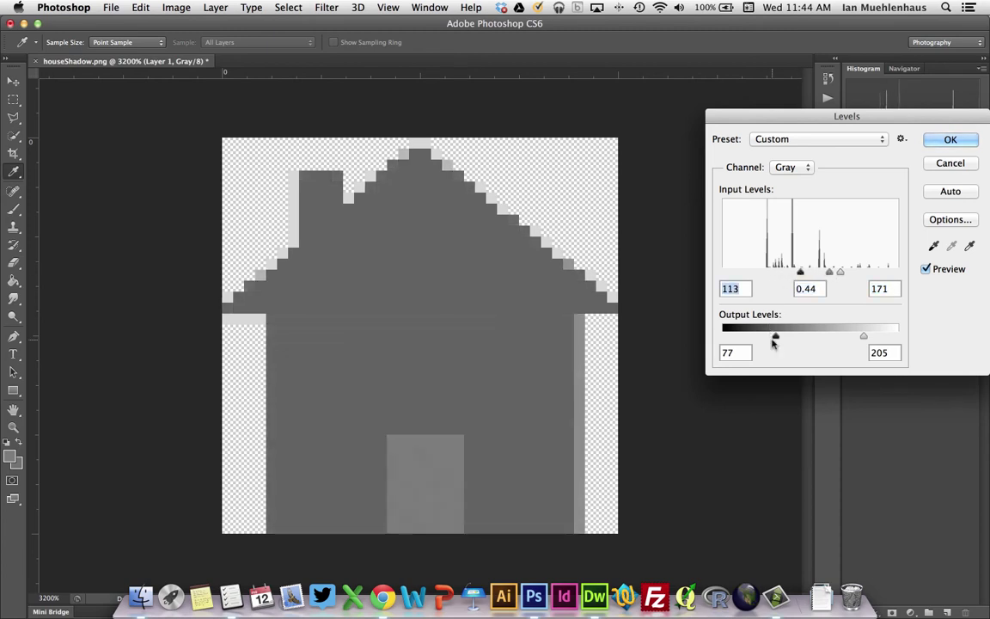
pyautogui.moveTo(773, 342); pyautogui.dragTo(745, 337)
pyautogui.moveTo(863, 336); pyautogui.dragTo(740, 336)
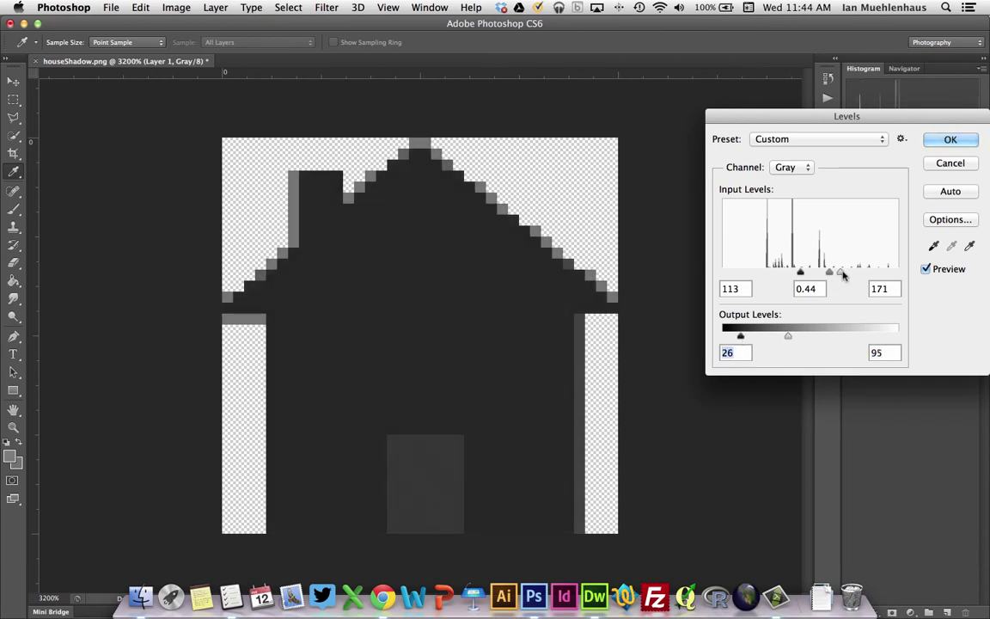
pyautogui.moveTo(843, 273); pyautogui.dragTo(898, 272)
pyautogui.moveTo(806, 272); pyautogui.dragTo(827, 273)
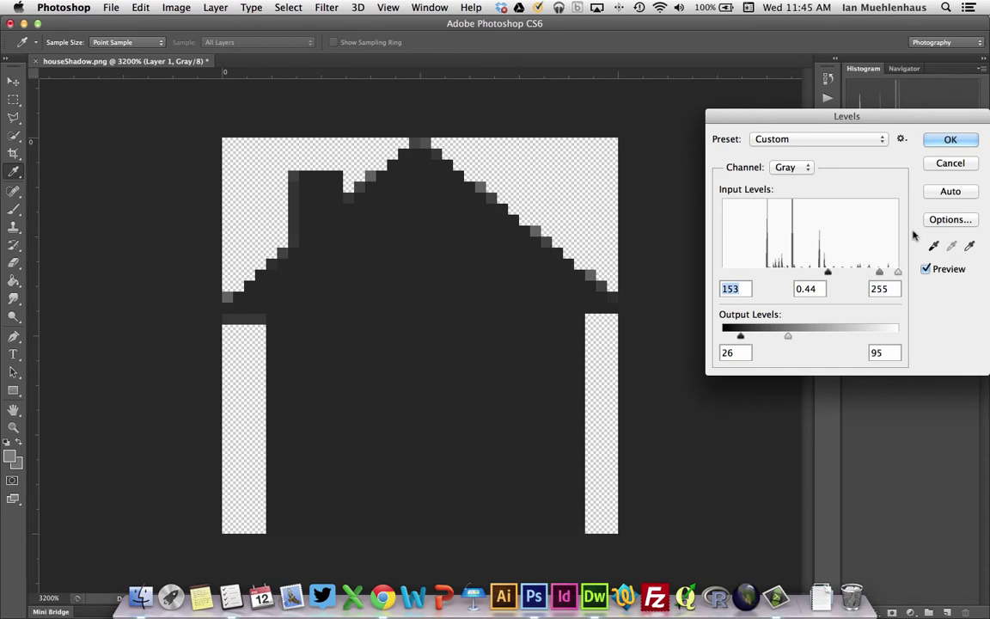
pyautogui.click(951, 141)
pyautogui.press('z')
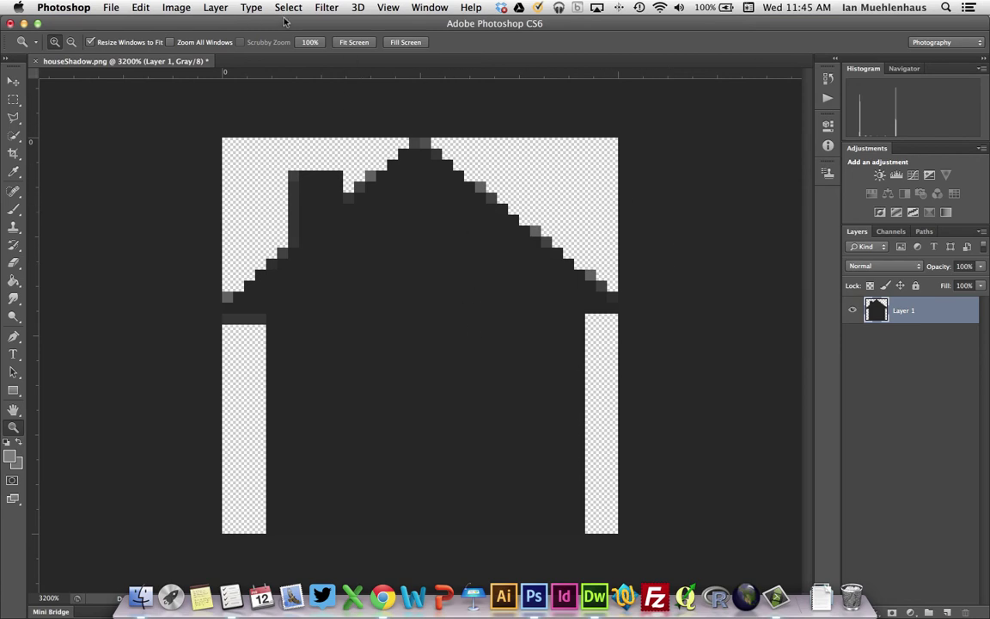
# - Set a Gaussian Blur with a 1.7-pixel radius on the dark house silhouette
pyautogui.click(325, 9)
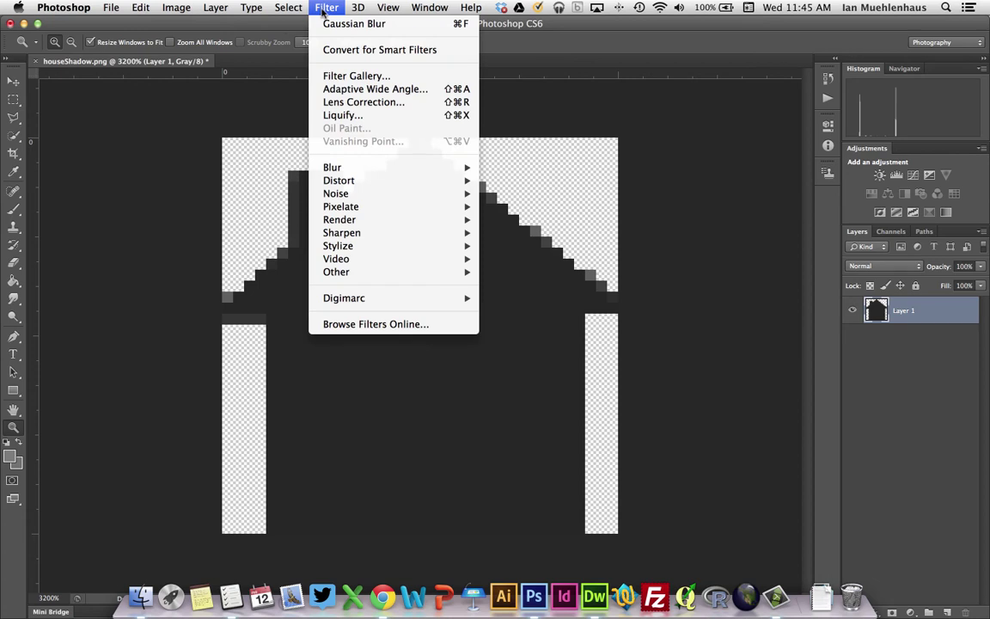
pyautogui.moveTo(430, 167)
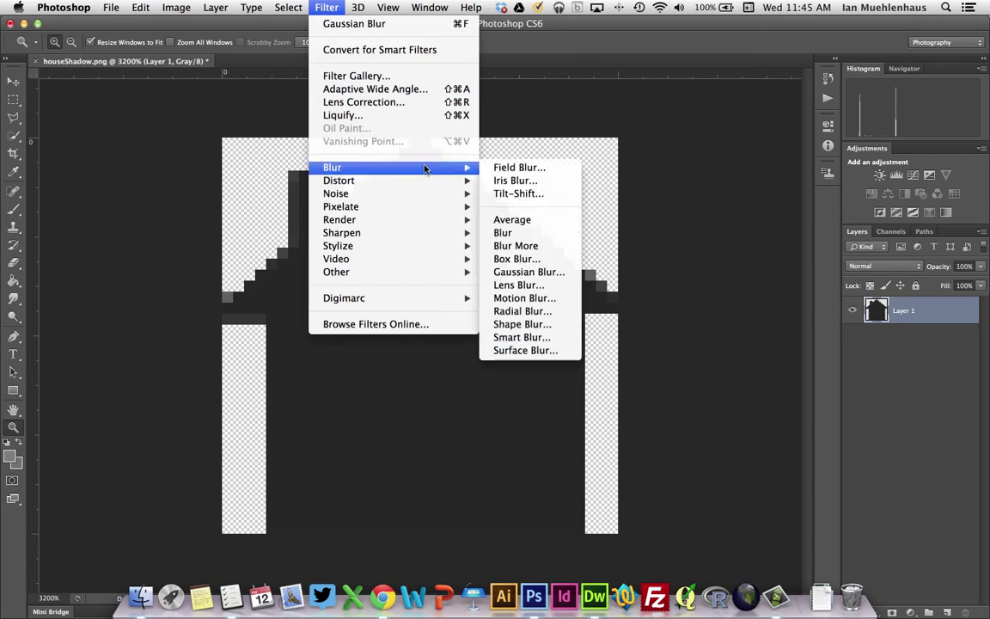
pyautogui.click(560, 273)
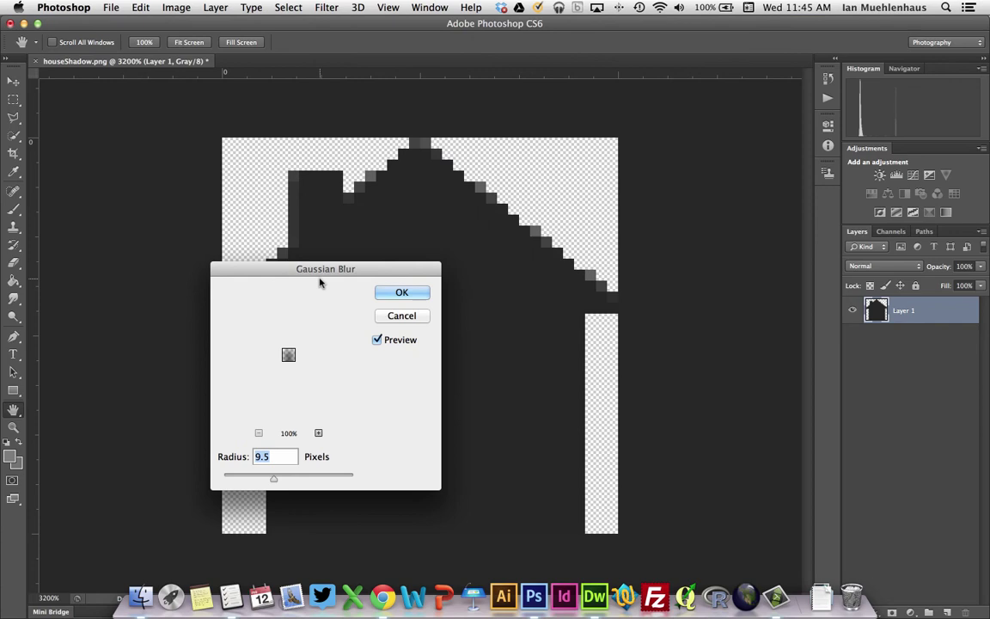
pyautogui.moveTo(336, 267); pyautogui.dragTo(738, 155)
pyautogui.moveTo(715, 360); pyautogui.dragTo(678, 361)
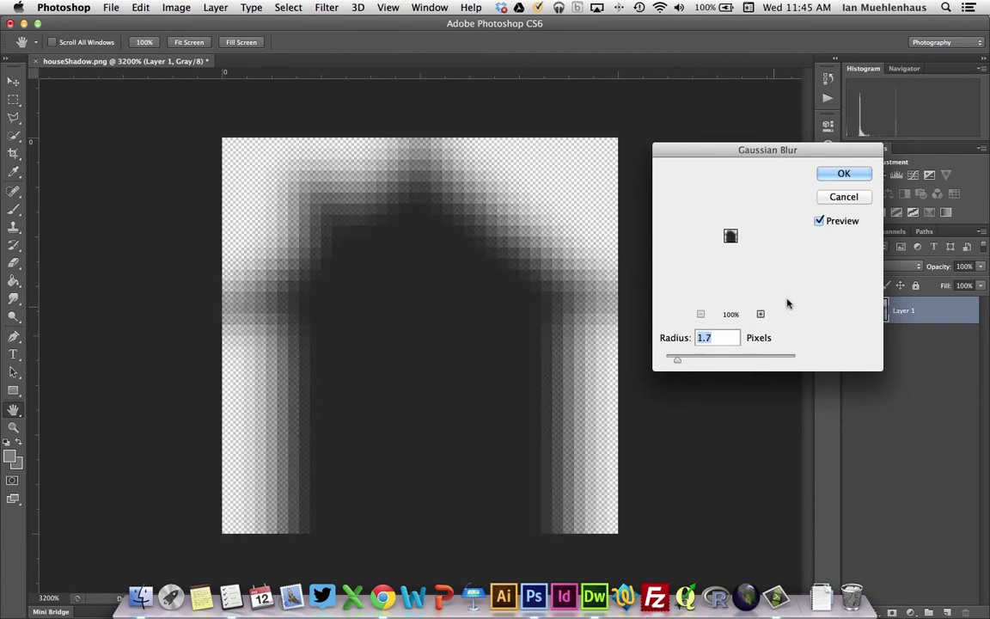
# - Apply the blur and lower Layer 1's opacity to 65%
pyautogui.click(827, 172)
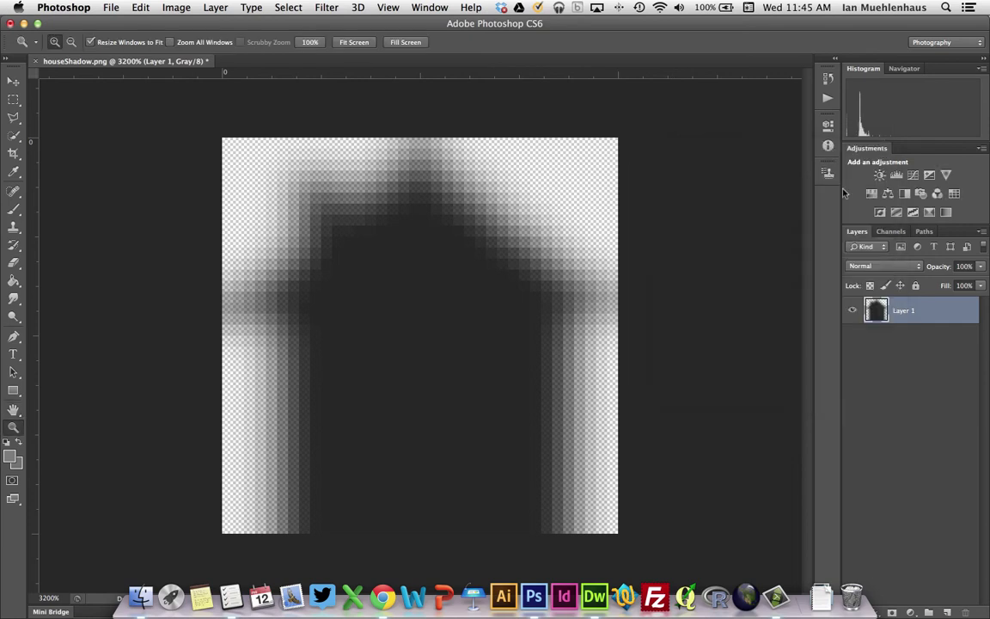
pyautogui.click(964, 265)
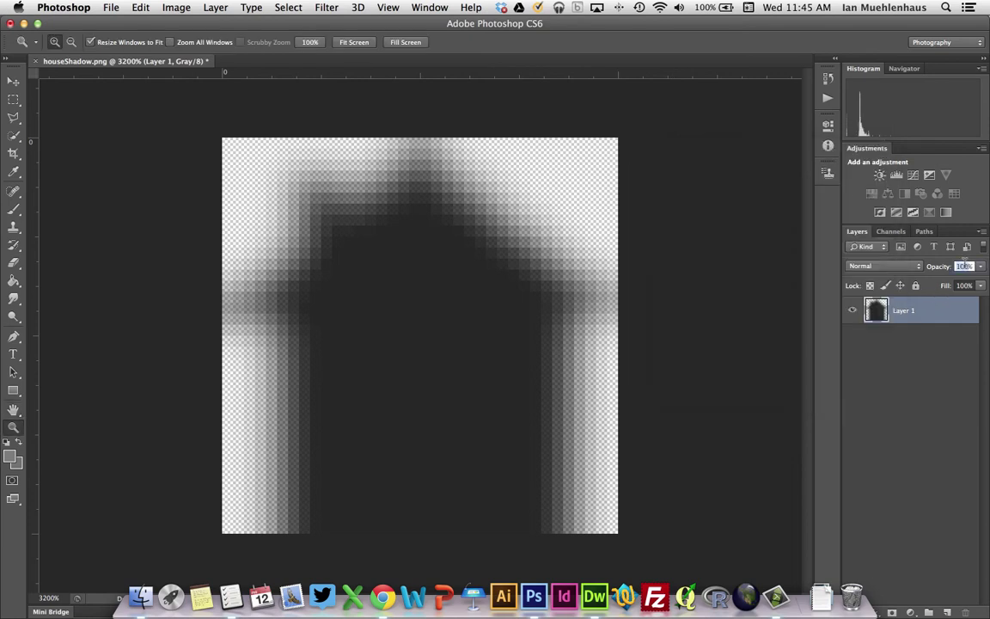
pyautogui.write('70')
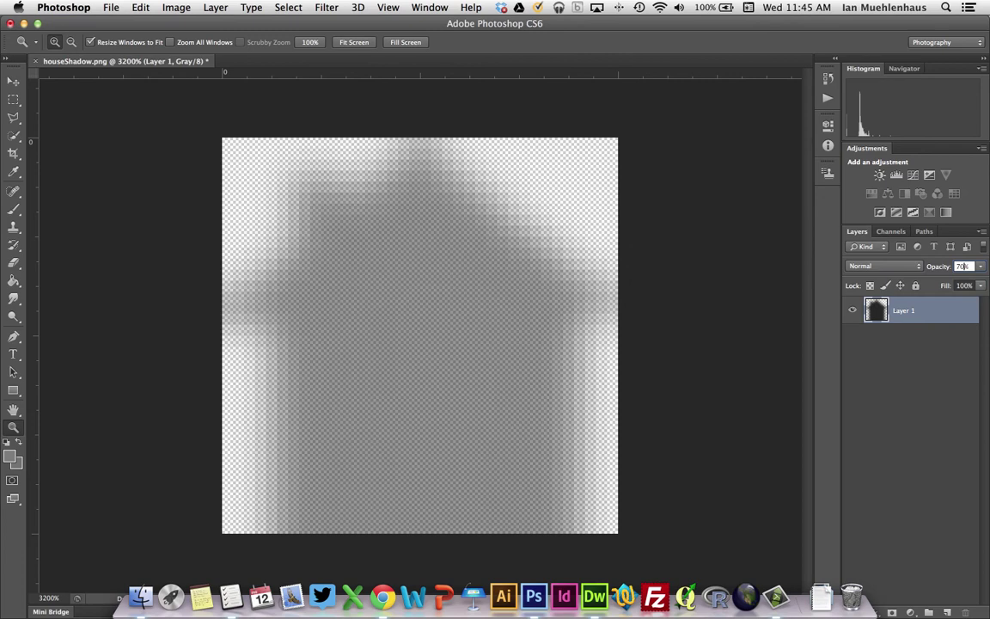
pyautogui.press('Return')
pyautogui.write('65')
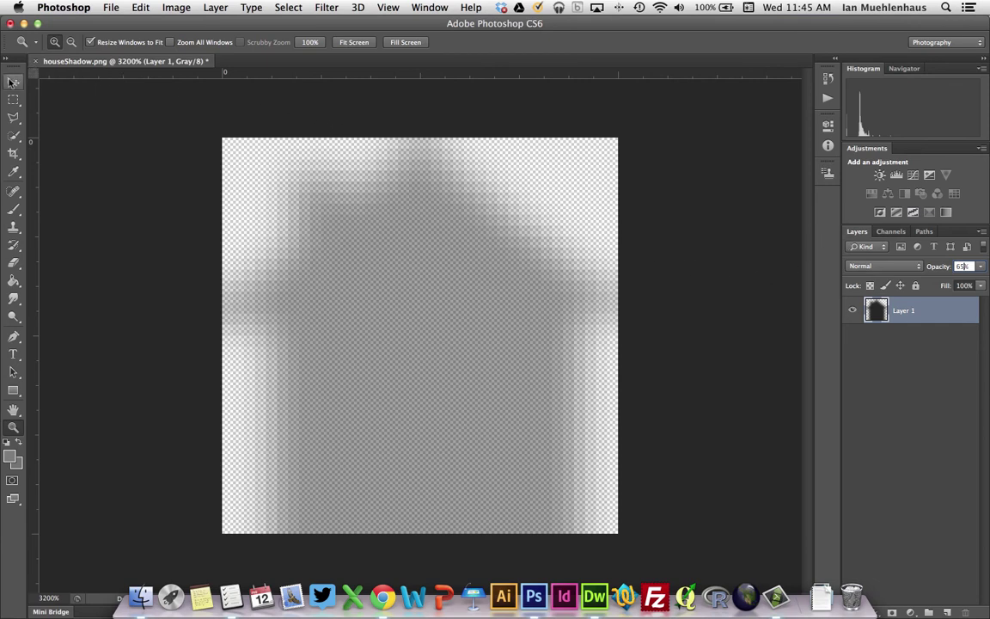
# - Attempt saving over houseShadow.png, decline the replacement, and cancel the Save As
pyautogui.click(113, 8)
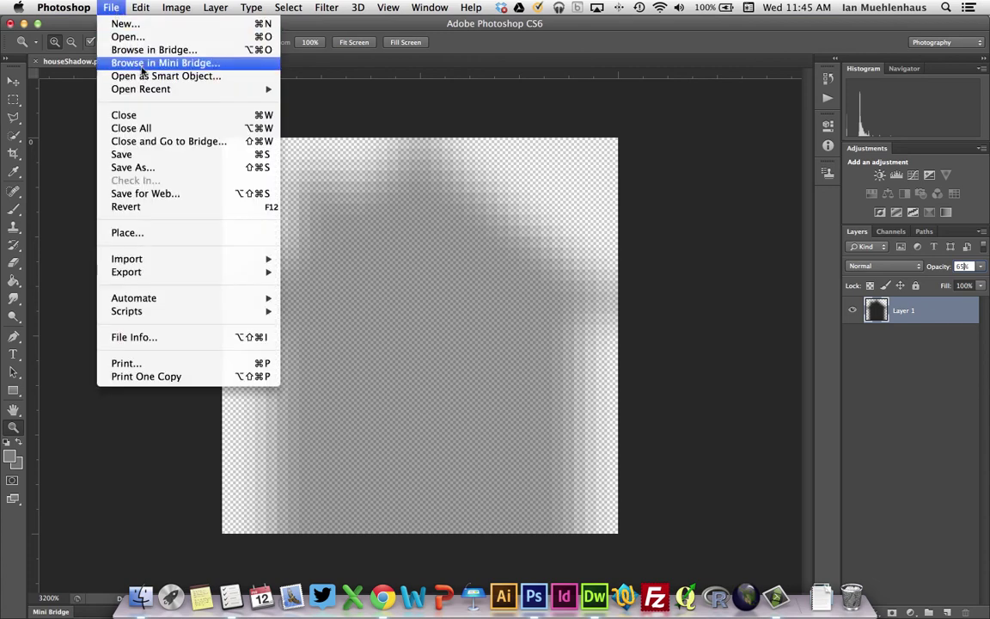
pyautogui.click(157, 158)
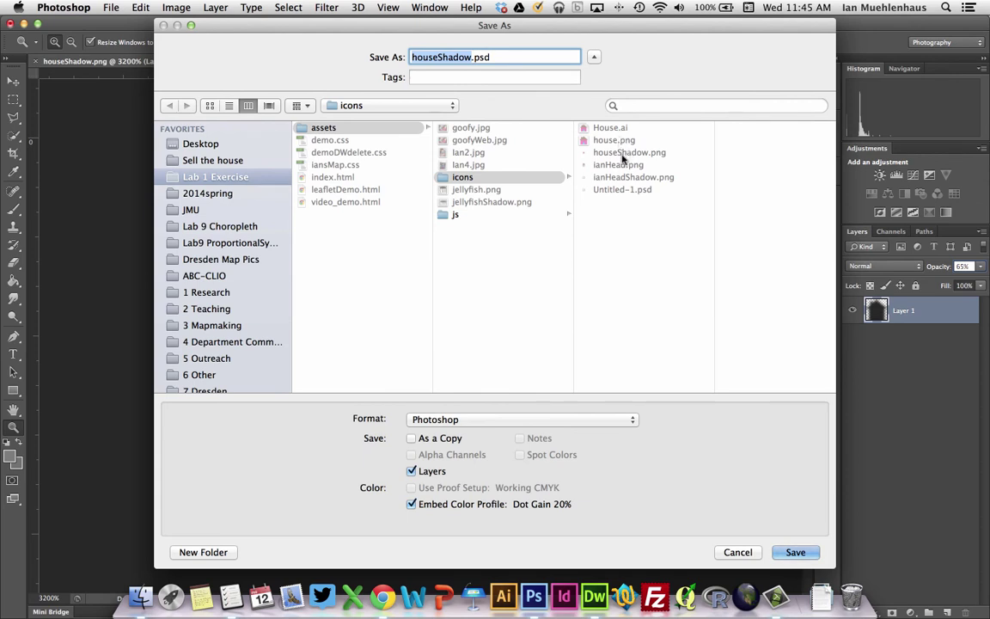
pyautogui.click(622, 153)
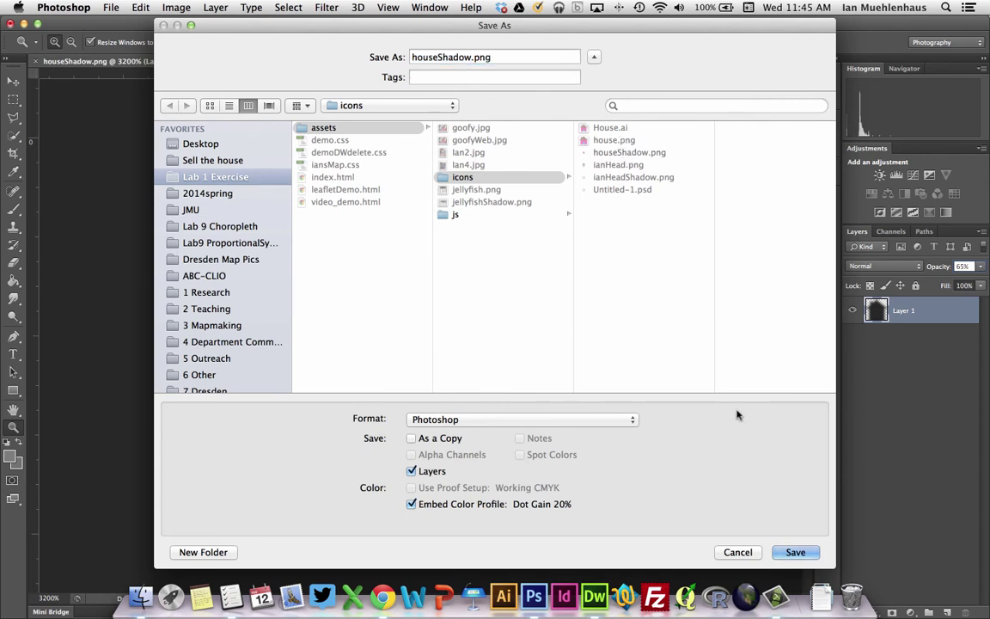
pyautogui.click(794, 553)
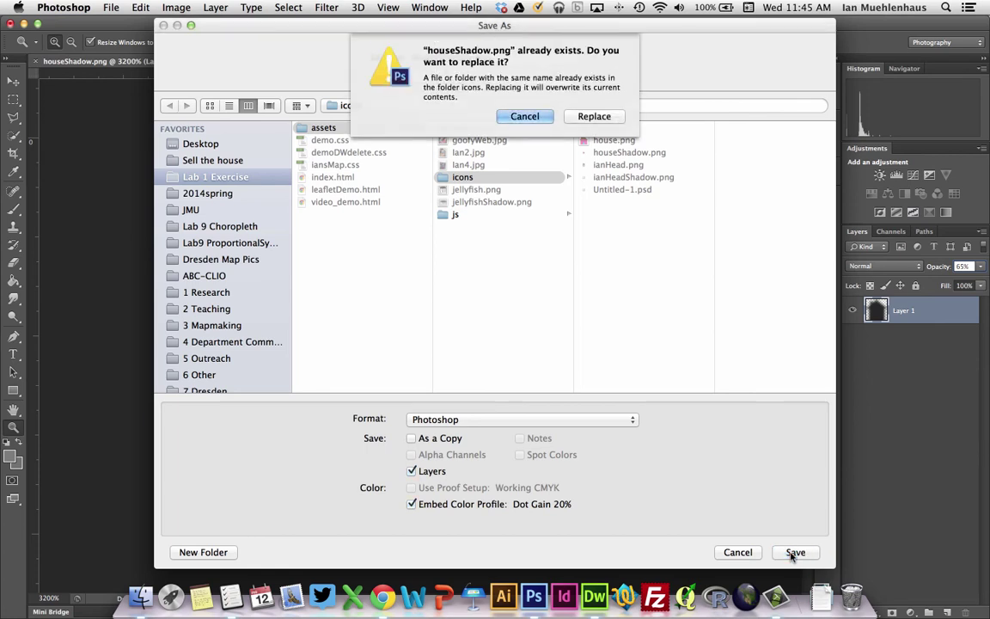
pyautogui.click(523, 115)
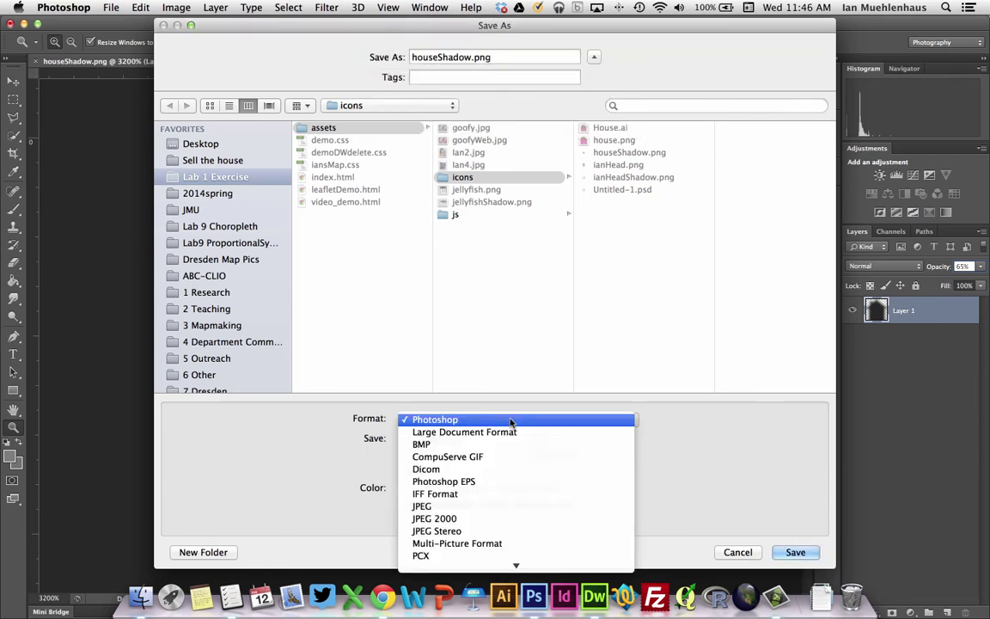
pyautogui.click(742, 555)
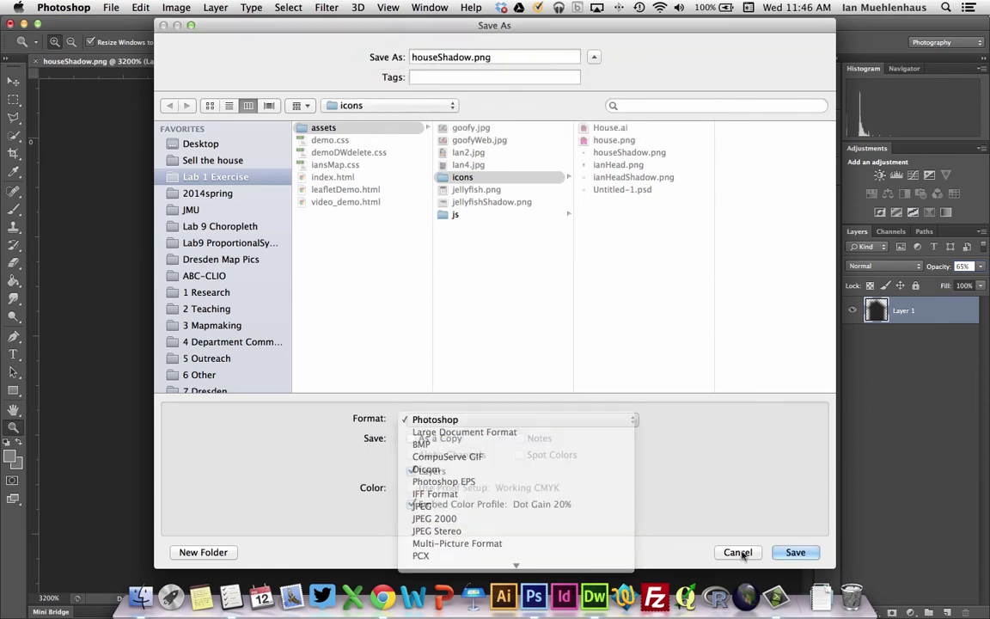
pyautogui.click(739, 553)
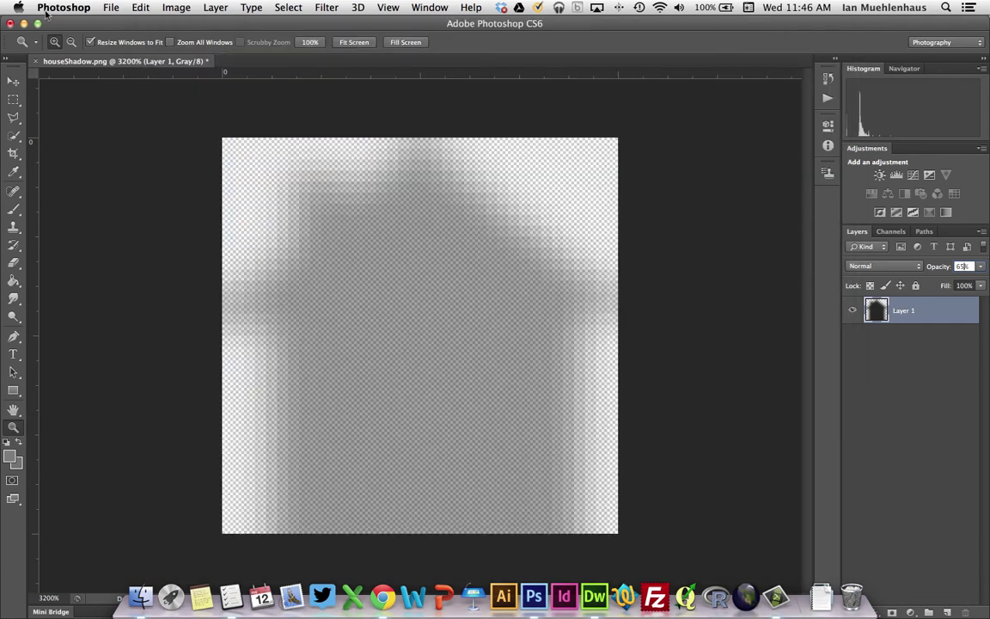
# - In Save for Web, choose PNG-8 with No Transparency Dither
pyautogui.click(113, 7)
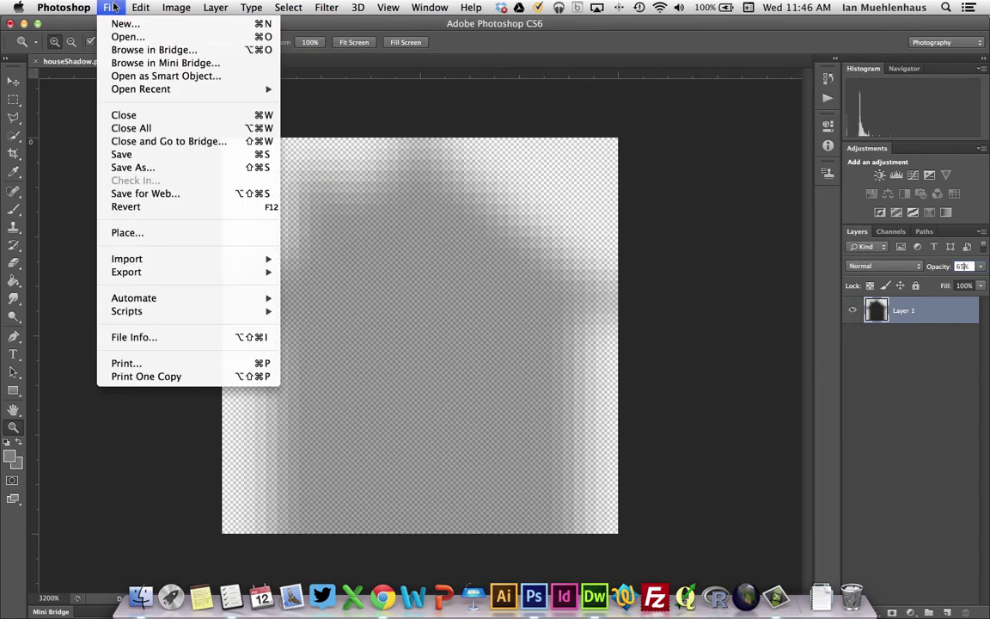
pyautogui.click(173, 196)
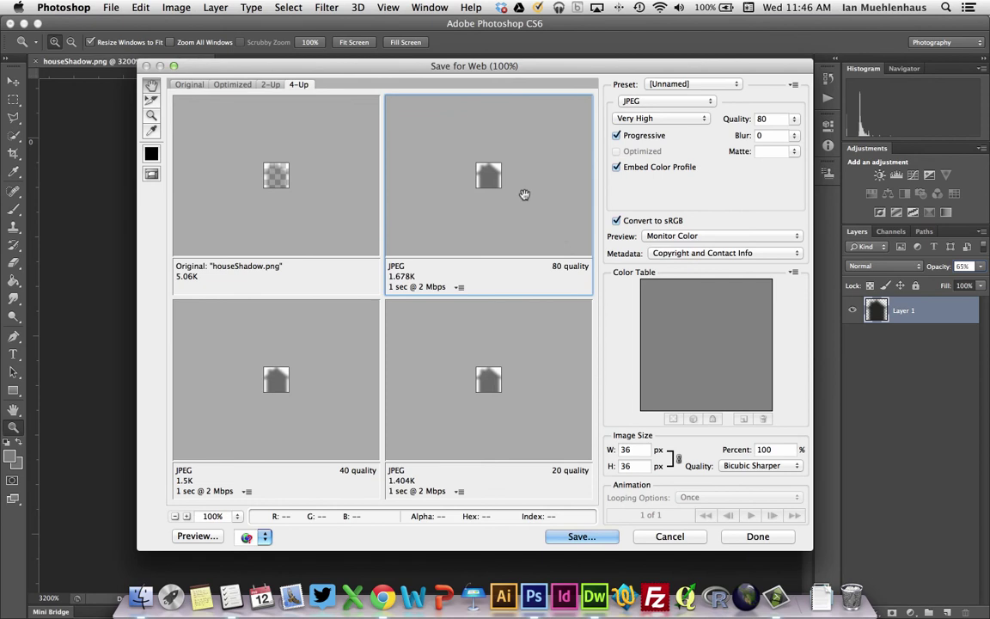
pyautogui.click(662, 100)
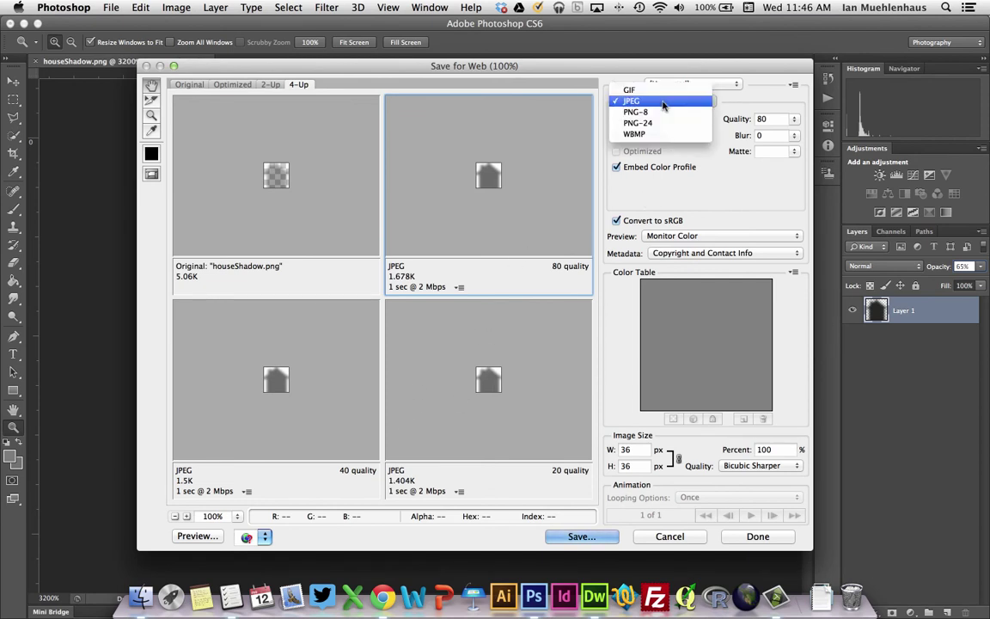
pyautogui.click(663, 112)
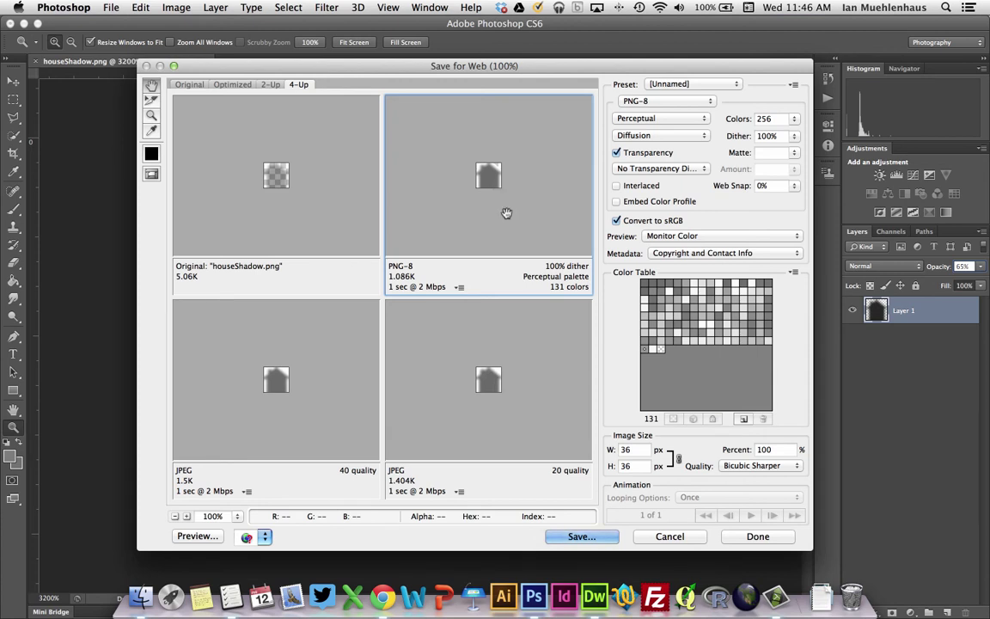
pyautogui.click(666, 169)
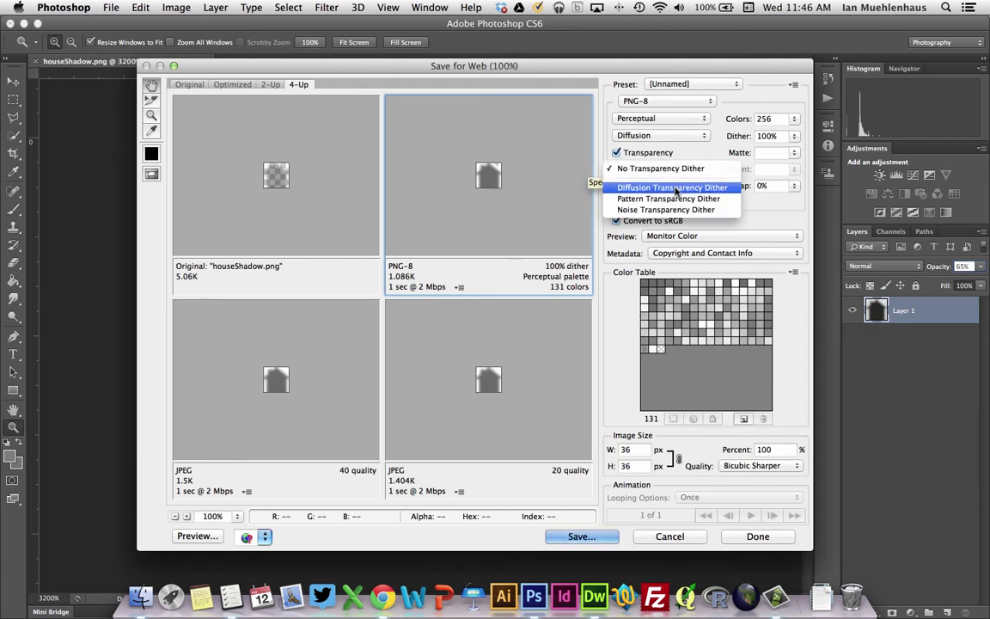
pyautogui.click(617, 188)
pyautogui.click(663, 169)
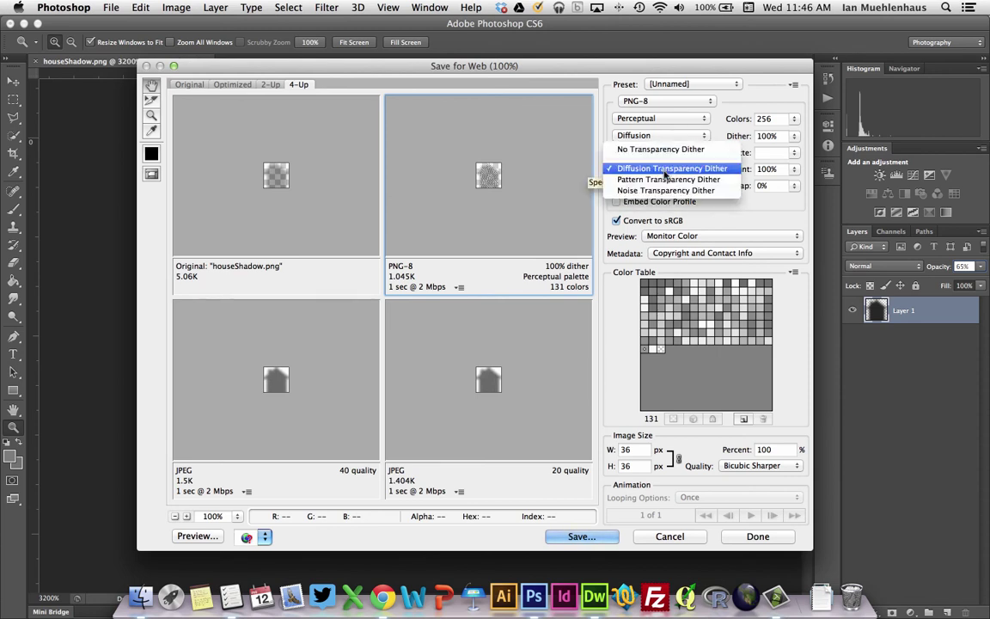
pyautogui.click(663, 193)
pyautogui.click(669, 168)
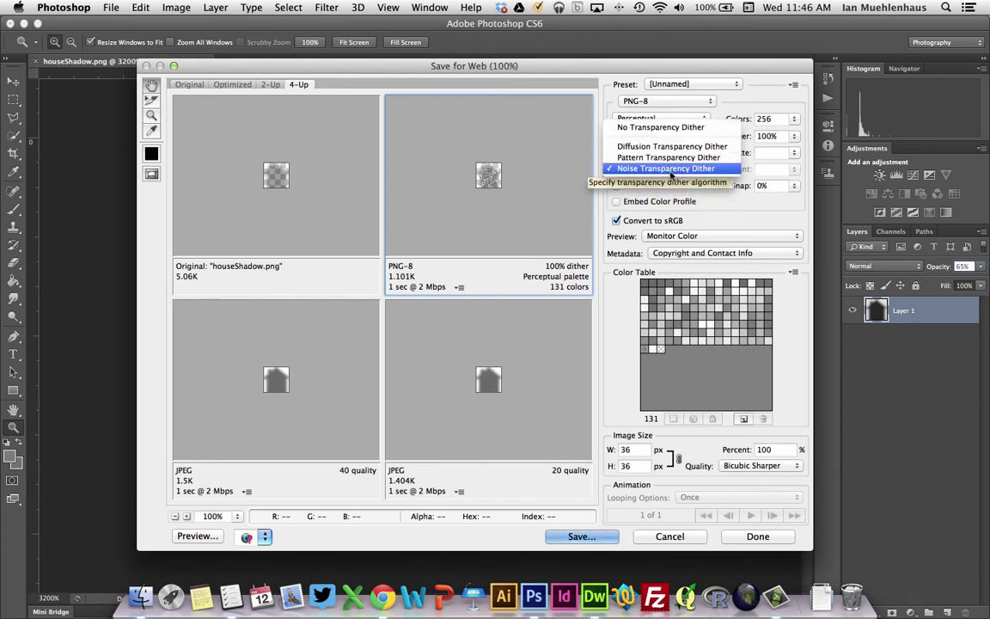
pyautogui.click(669, 128)
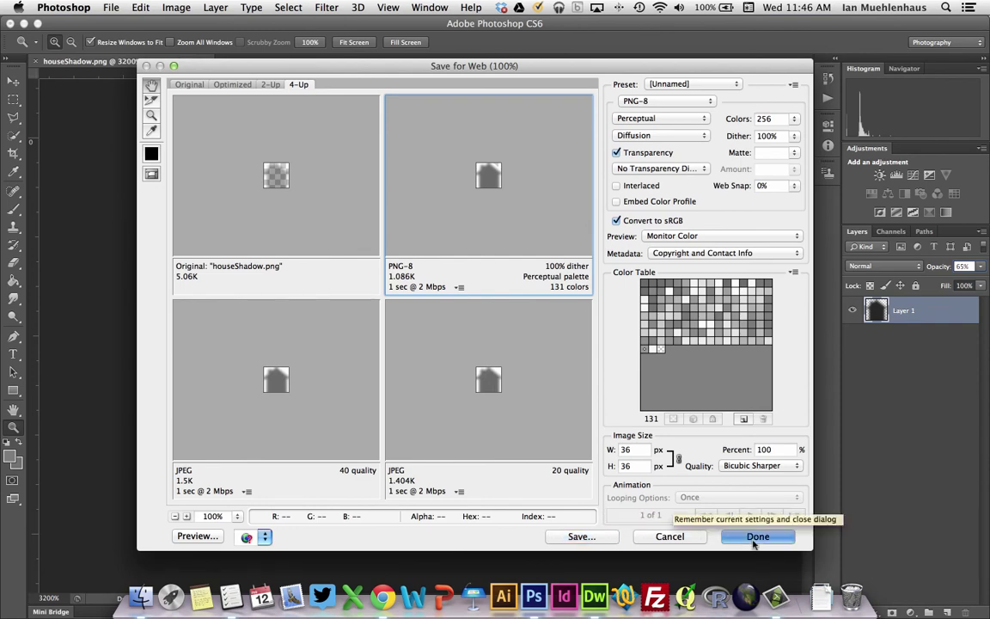
# - Save the export into the icons folder, replacing the existing houseShadow.png
pyautogui.click(582, 536)
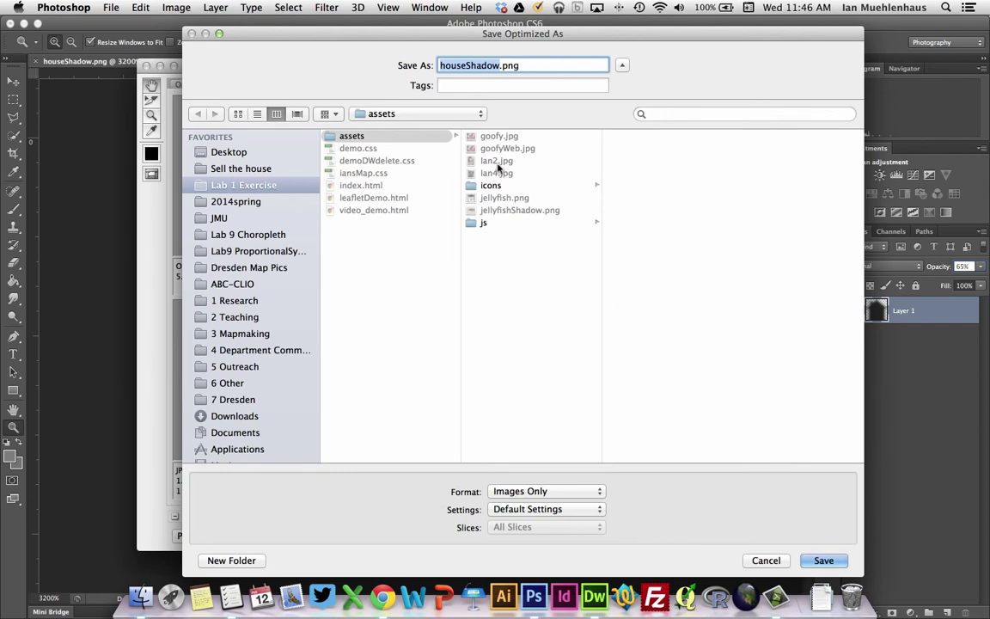
pyautogui.click(497, 186)
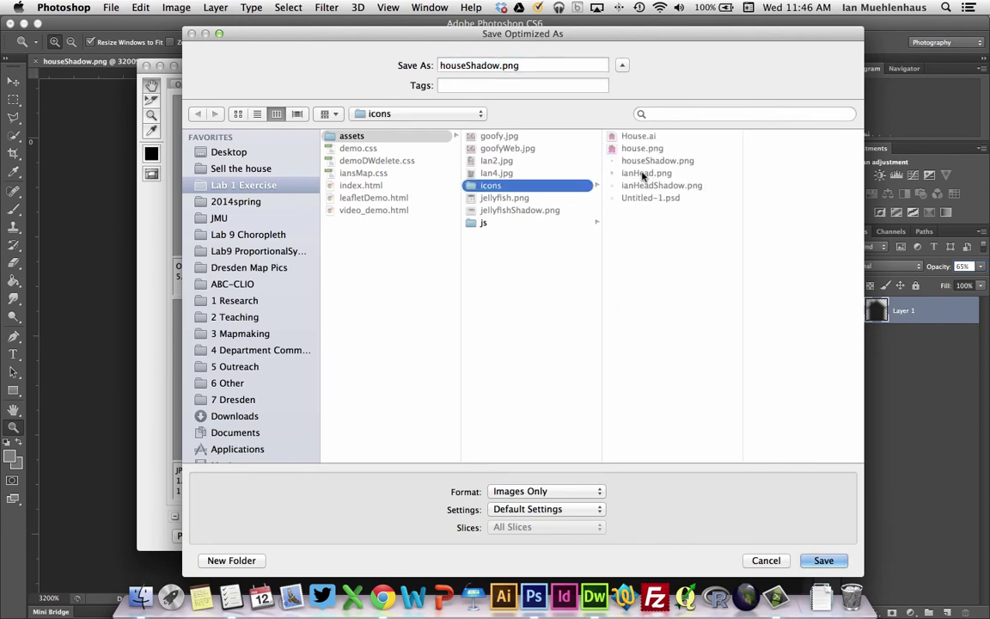
pyautogui.click(823, 560)
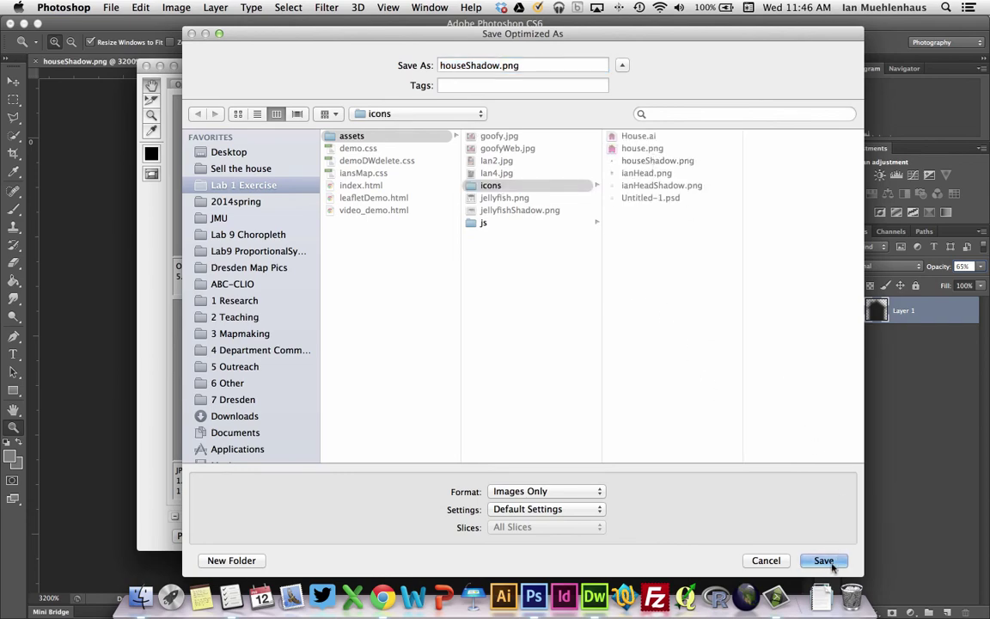
pyautogui.click(676, 326)
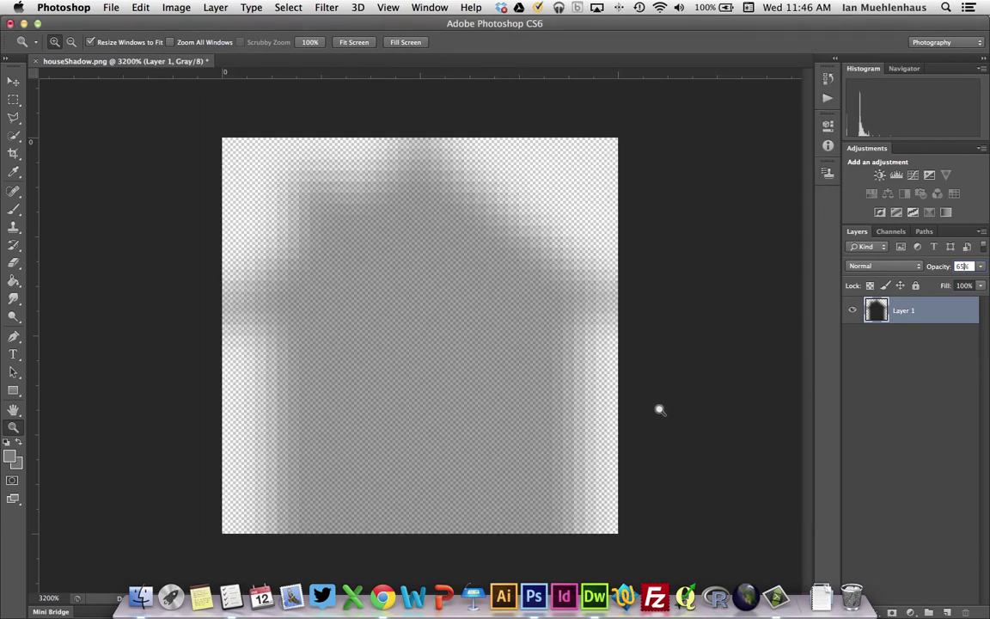
pyautogui.click(142, 595)
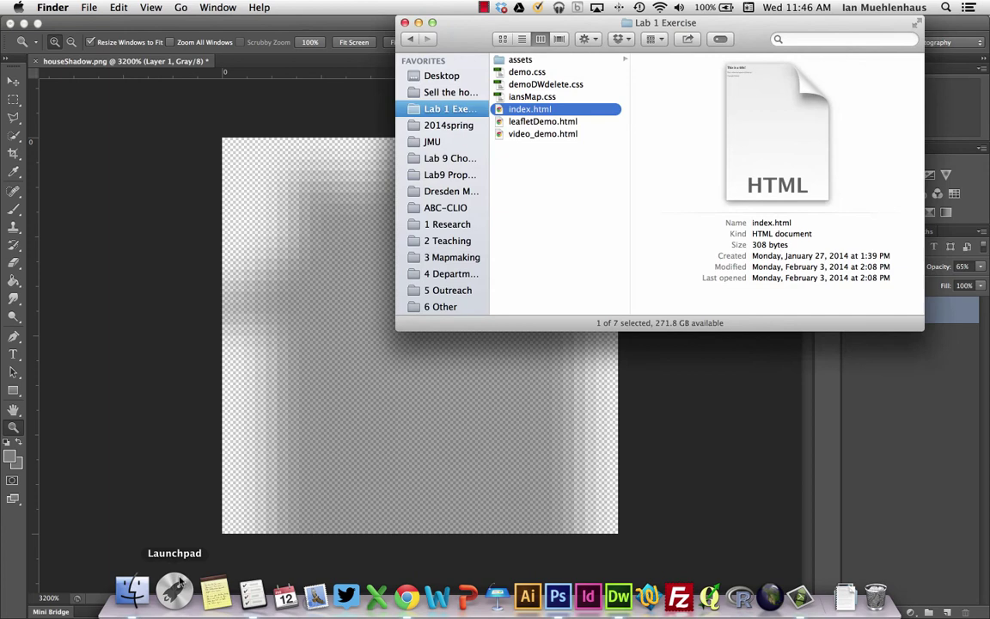
pyautogui.click(521, 60)
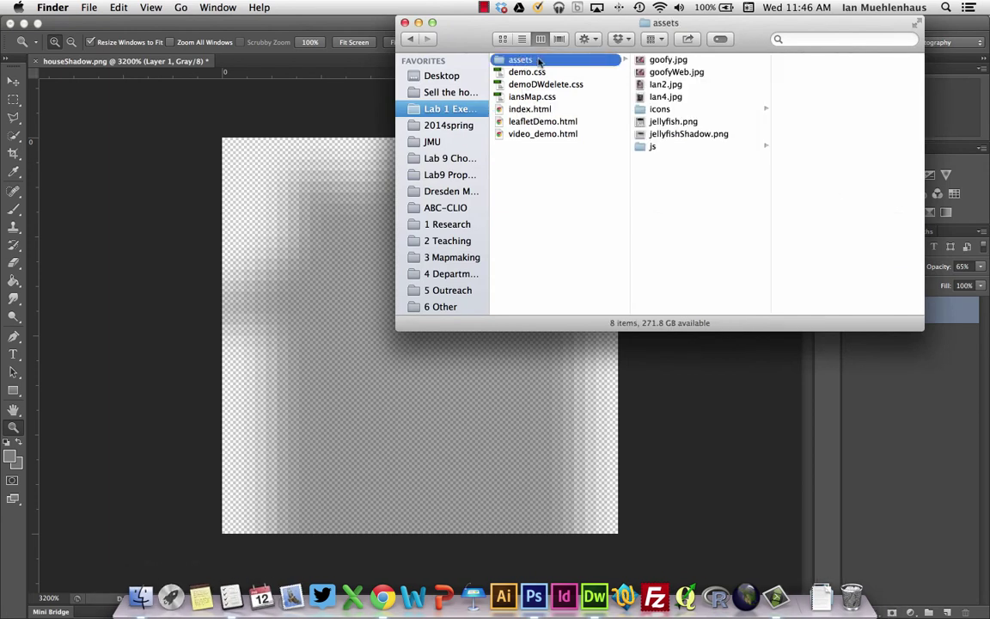
pyautogui.click(684, 109)
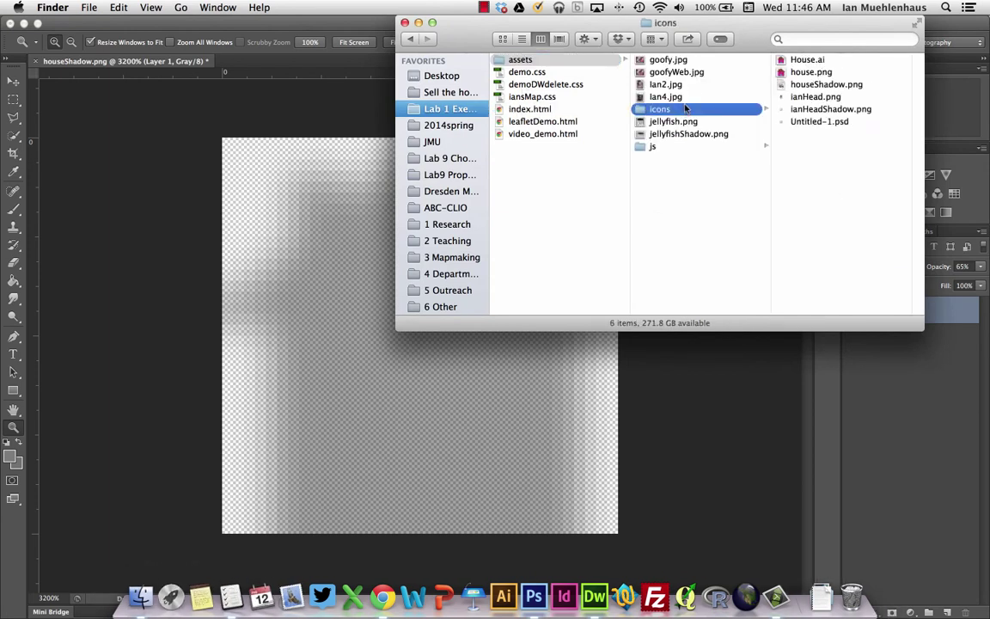
pyautogui.click(811, 73)
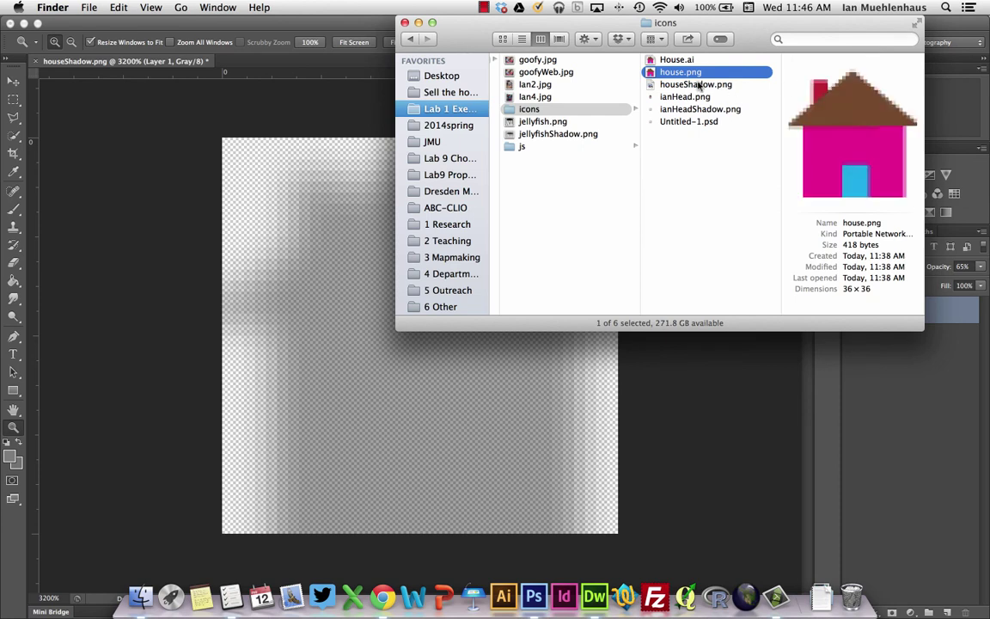
pyautogui.click(674, 85)
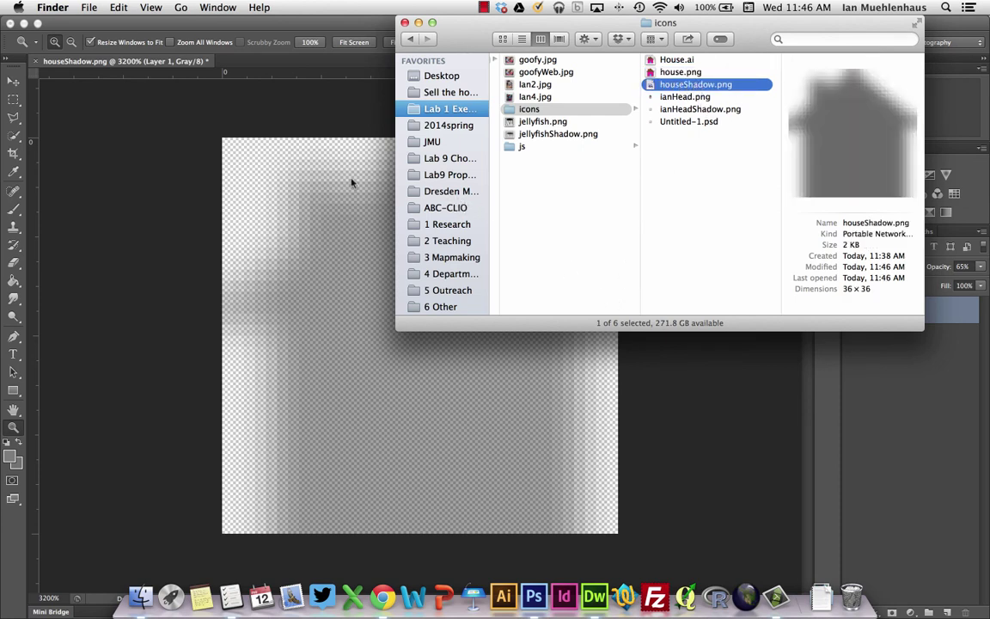
pyautogui.click(315, 19)
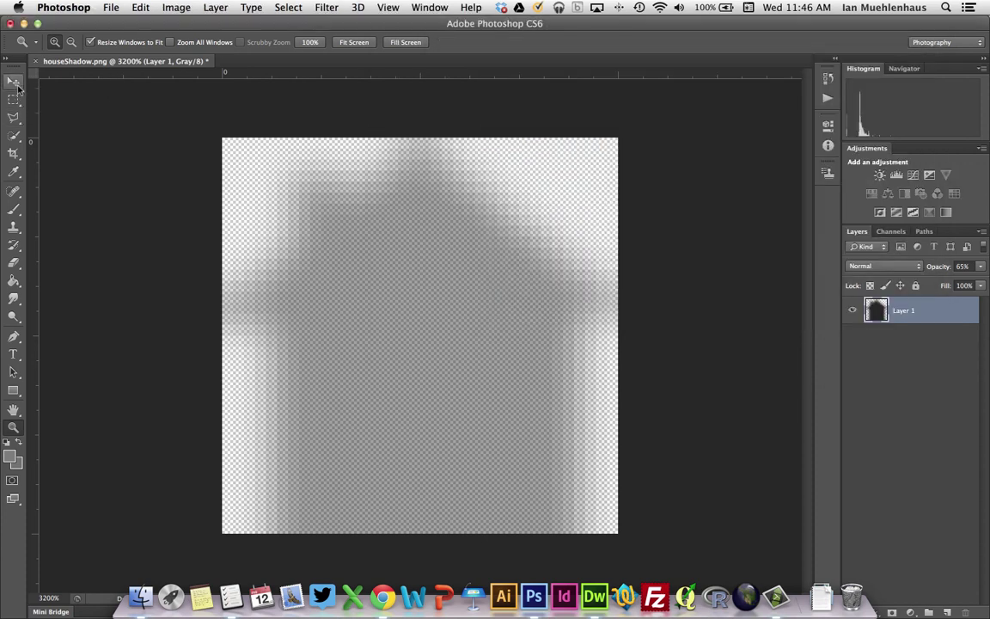
# - Transform the shadow layer to H 75% and W 105.56% with the Move tool handles
pyautogui.click(13, 82)
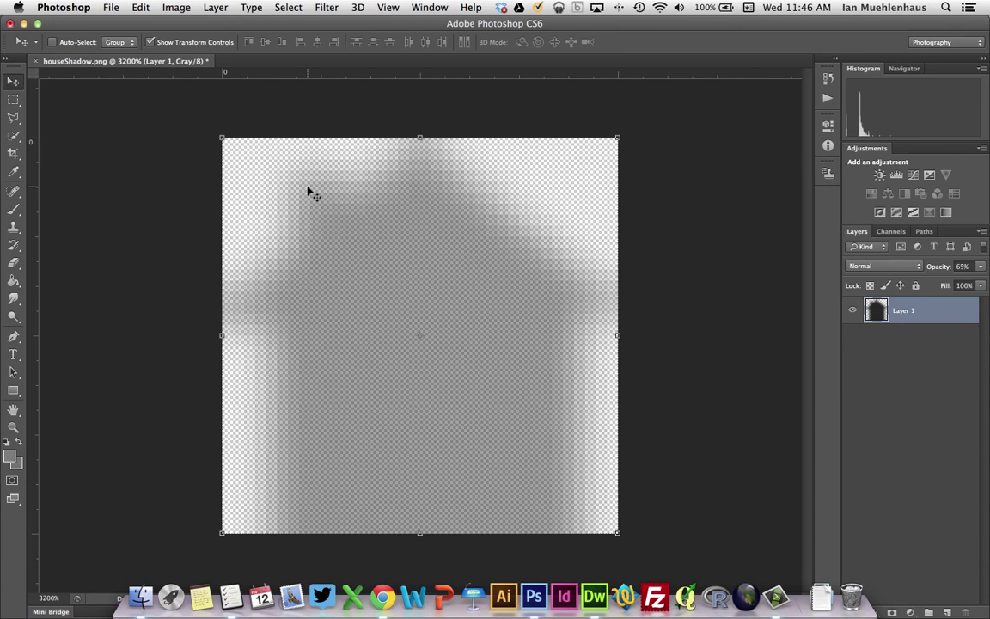
pyautogui.moveTo(419, 135); pyautogui.dragTo(420, 235)
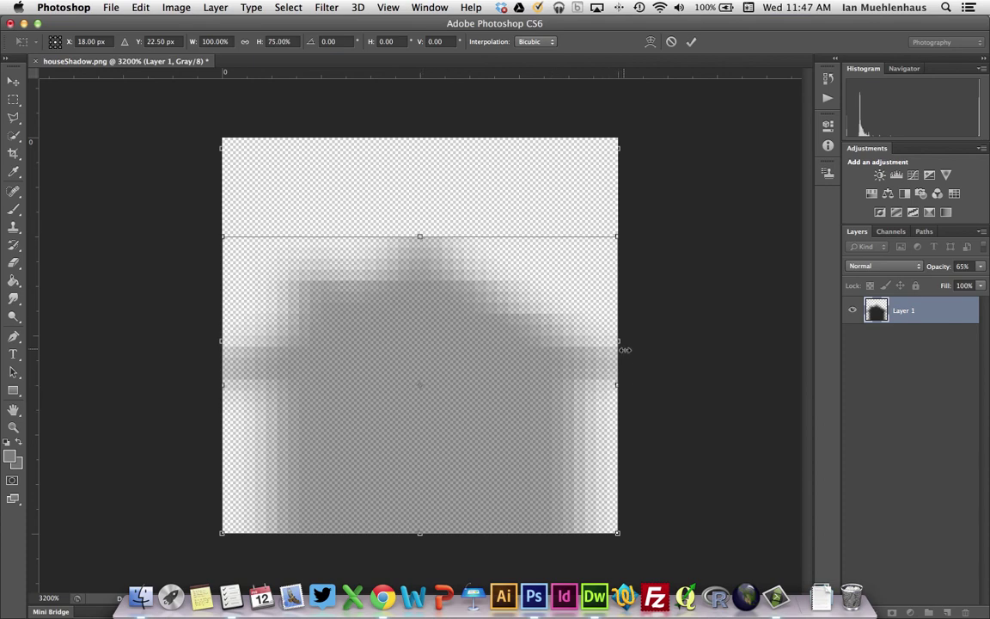
pyautogui.moveTo(622, 386); pyautogui.dragTo(643, 369)
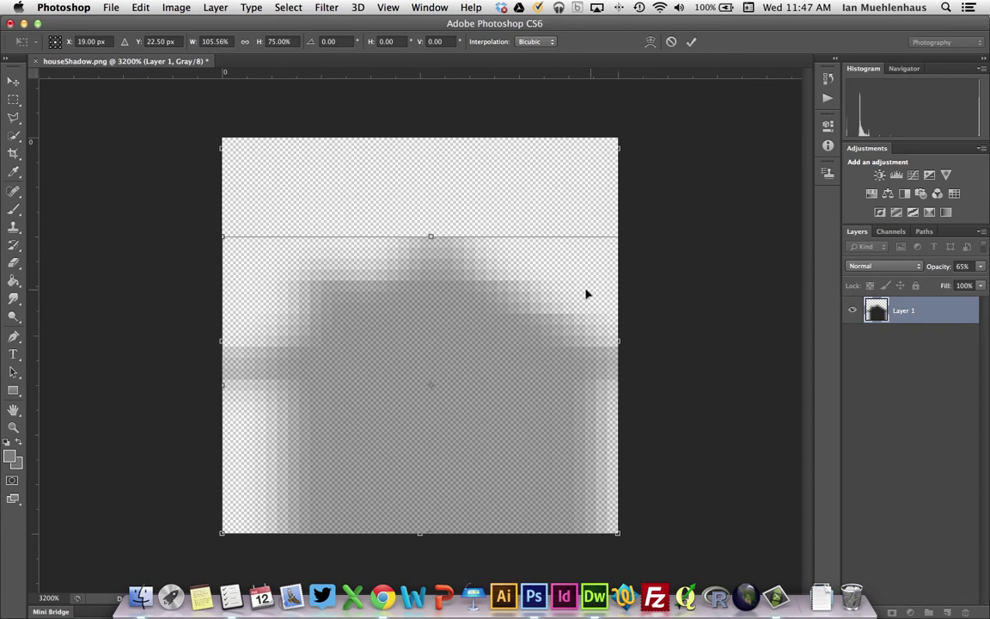
# - Commit the transform and Save for Web as PNG-8, overwriting houseShadow.png in the icons folder
pyautogui.click(105, 7)
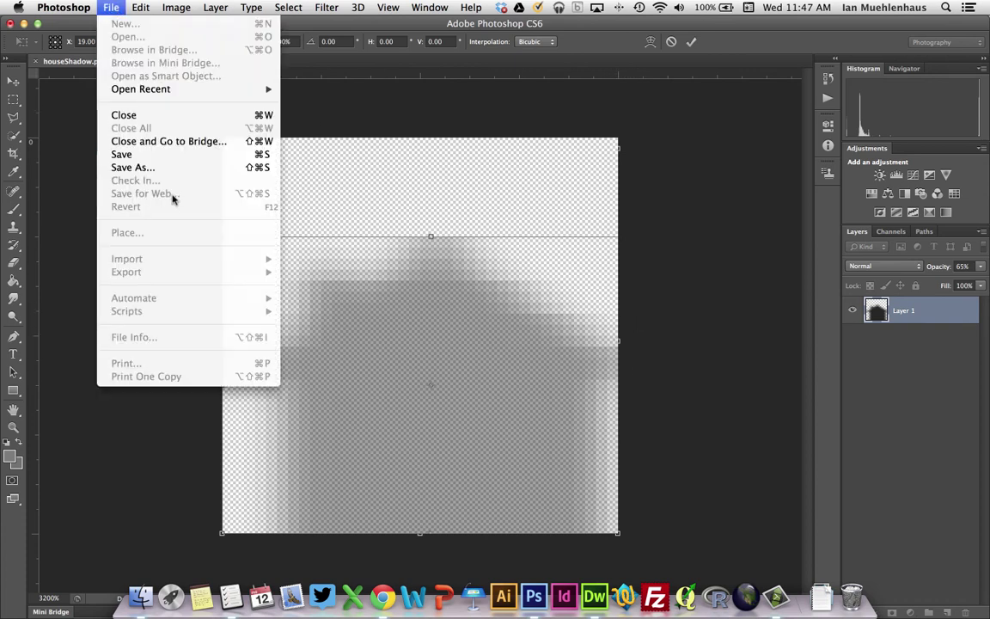
pyautogui.click(138, 168)
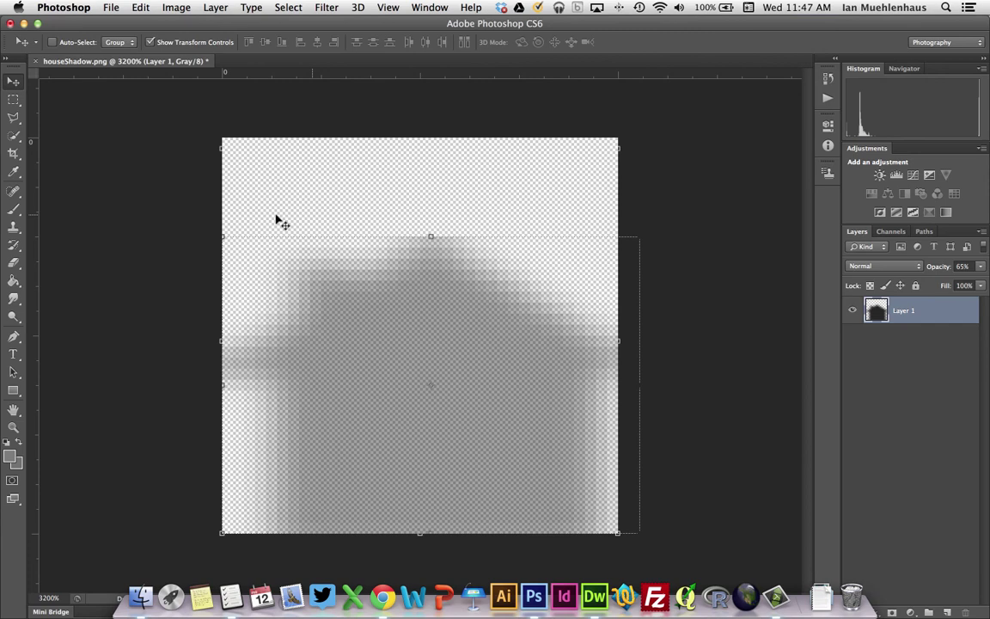
pyautogui.click(111, 7)
pyautogui.click(95, 179)
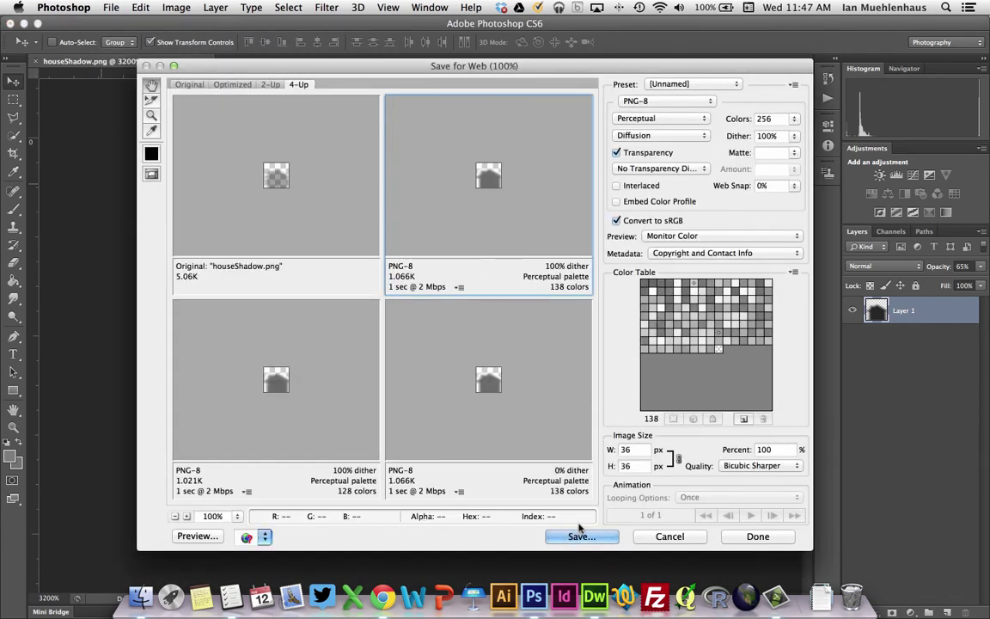
pyautogui.click(577, 534)
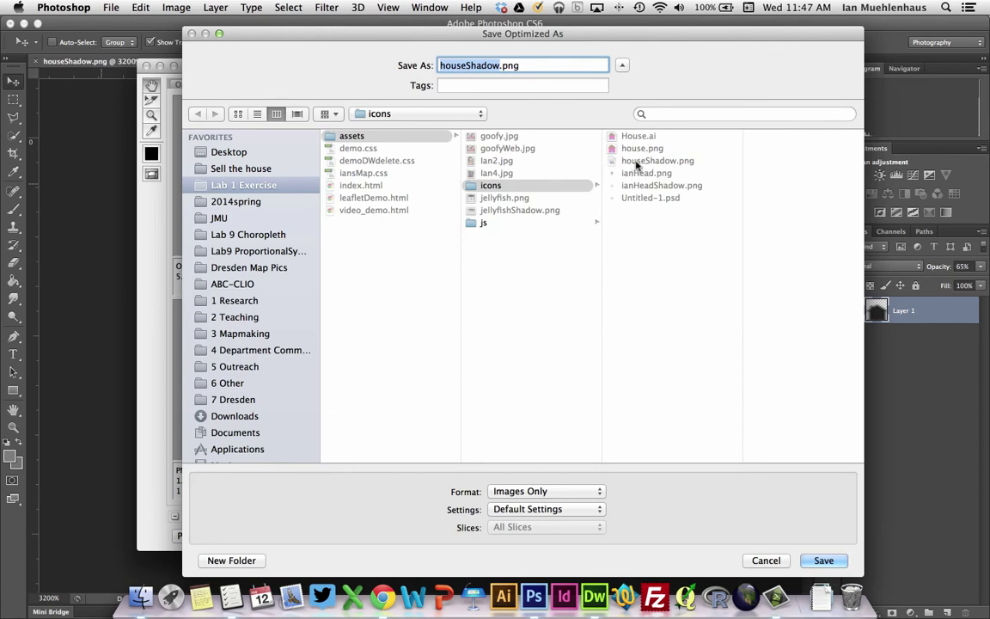
pyautogui.click(824, 559)
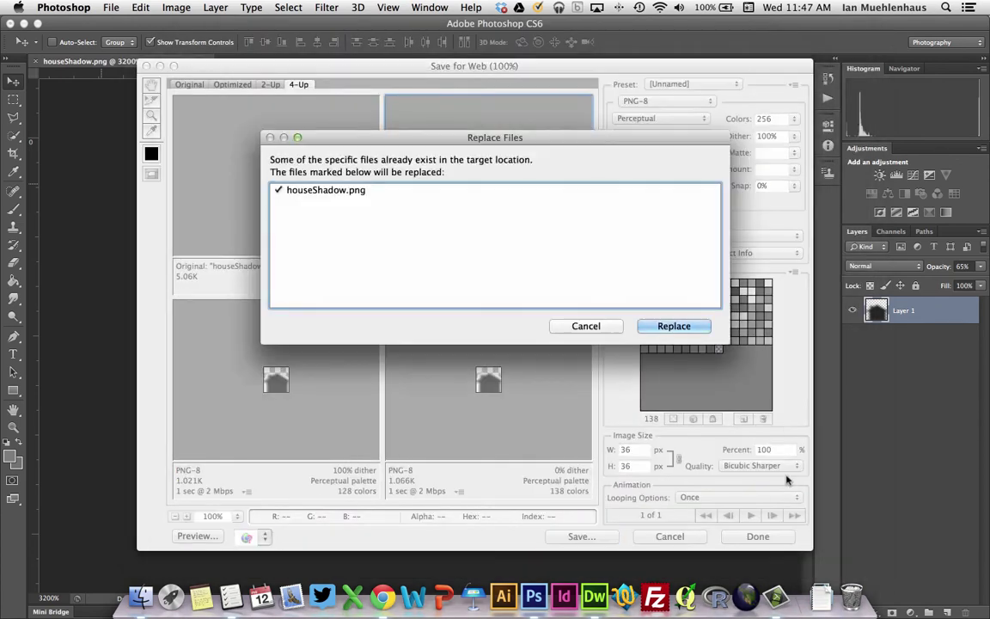
pyautogui.click(711, 326)
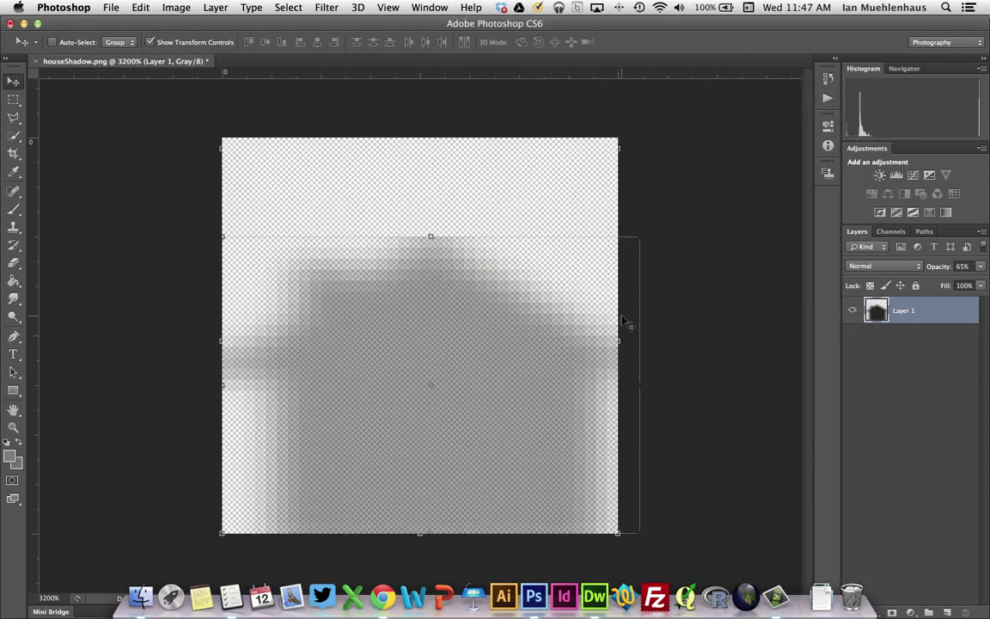